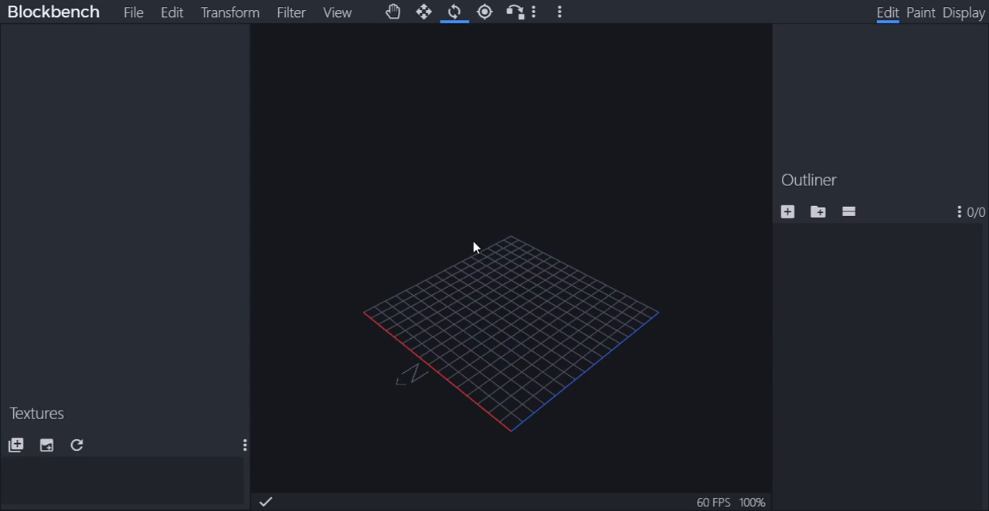
drag(473, 247, 405, 240)
drag(470, 235, 452, 310)
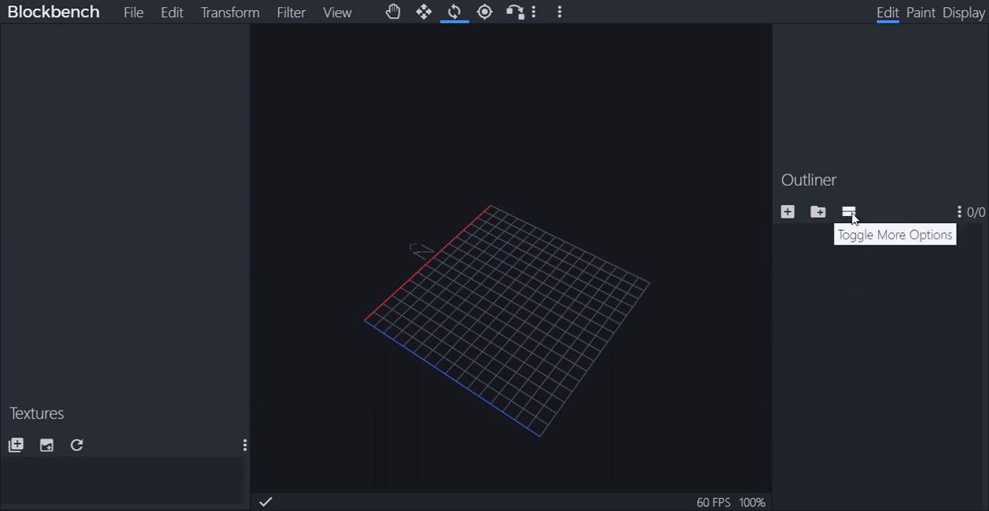
click(786, 212)
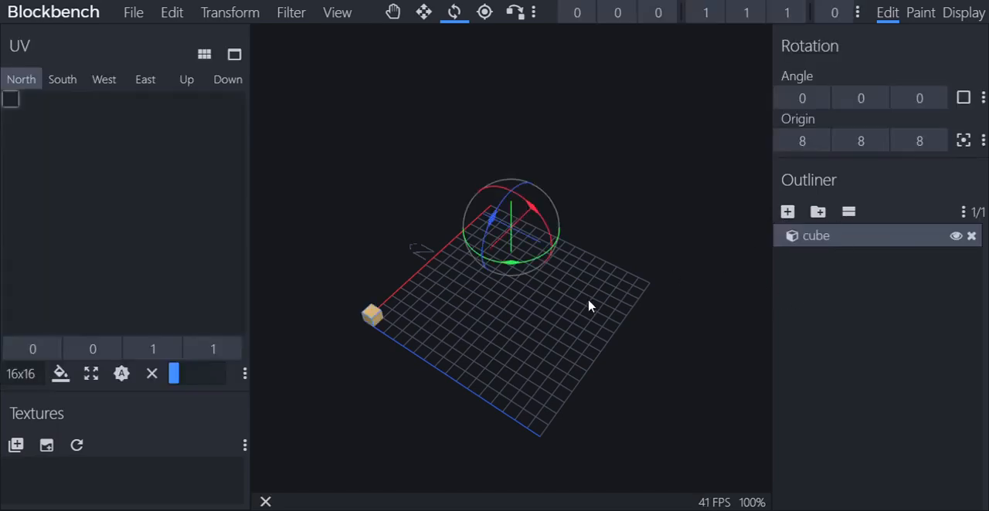
drag(587, 304, 592, 273)
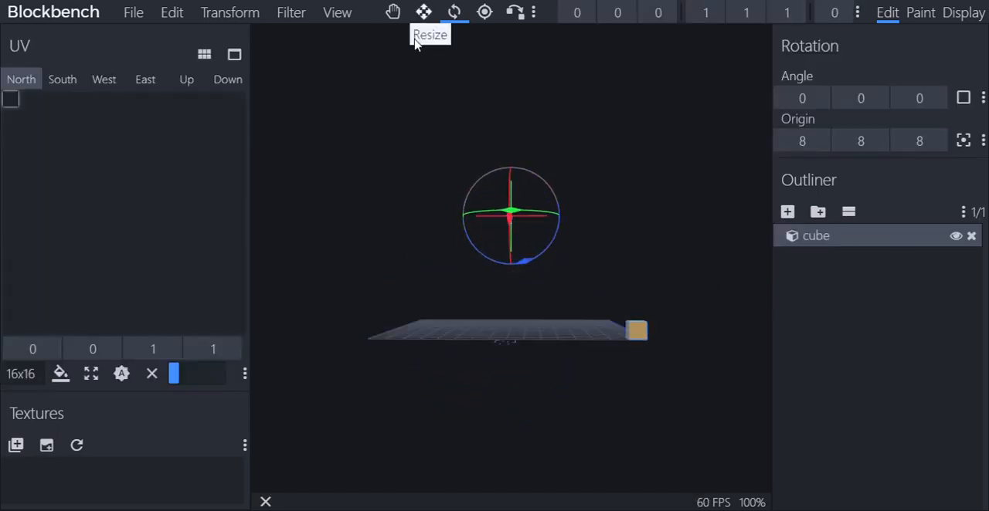
click(392, 12)
drag(462, 149, 522, 312)
right_click(558, 287)
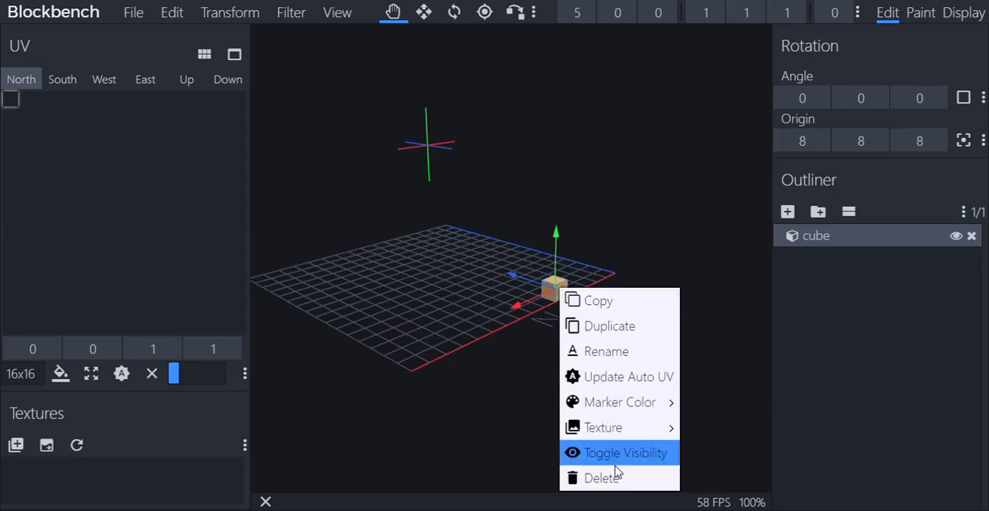
click(610, 477)
Add a cube and move it to position 7, 4, 7, above the middle of the grid
click(788, 212)
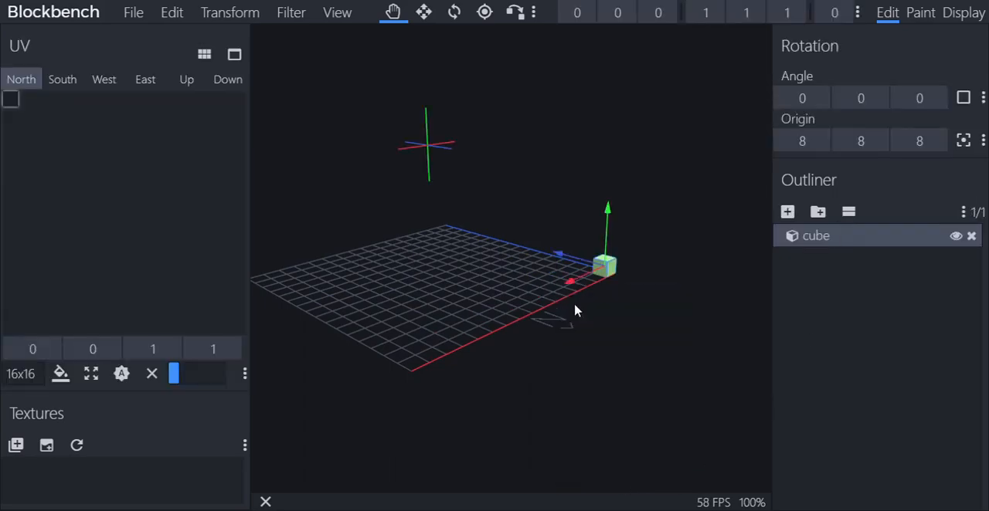
drag(575, 311, 628, 377)
drag(625, 314, 502, 349)
drag(550, 412, 647, 280)
drag(611, 249, 545, 267)
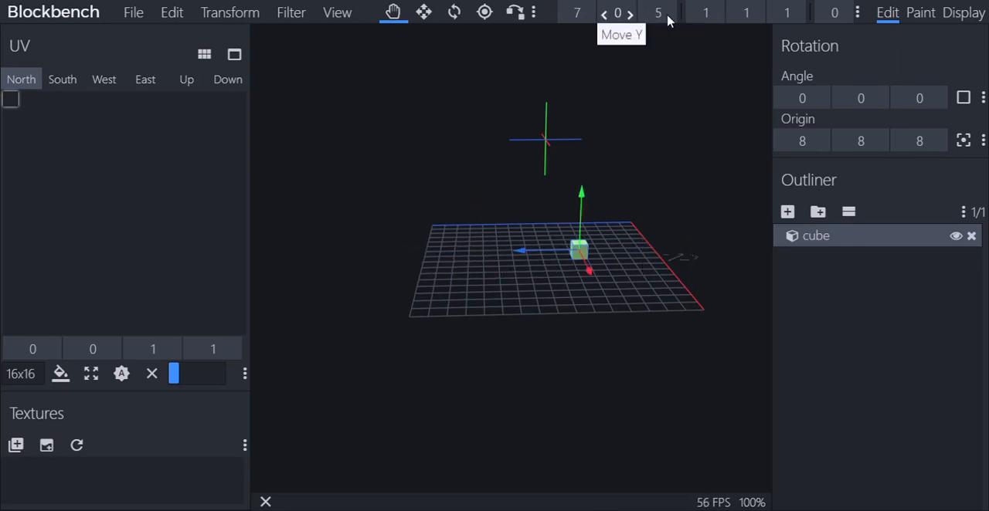
drag(541, 256, 556, 268)
mouse_move(552, 227)
mouse_down()
mouse_move(552, 170)
mouse_move(552, 227)
mouse_up()
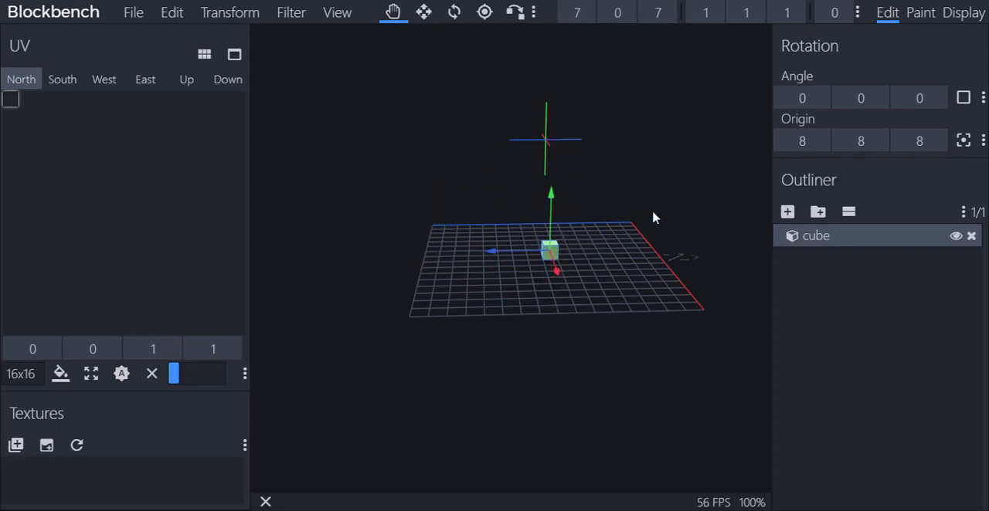
drag(654, 218, 607, 249)
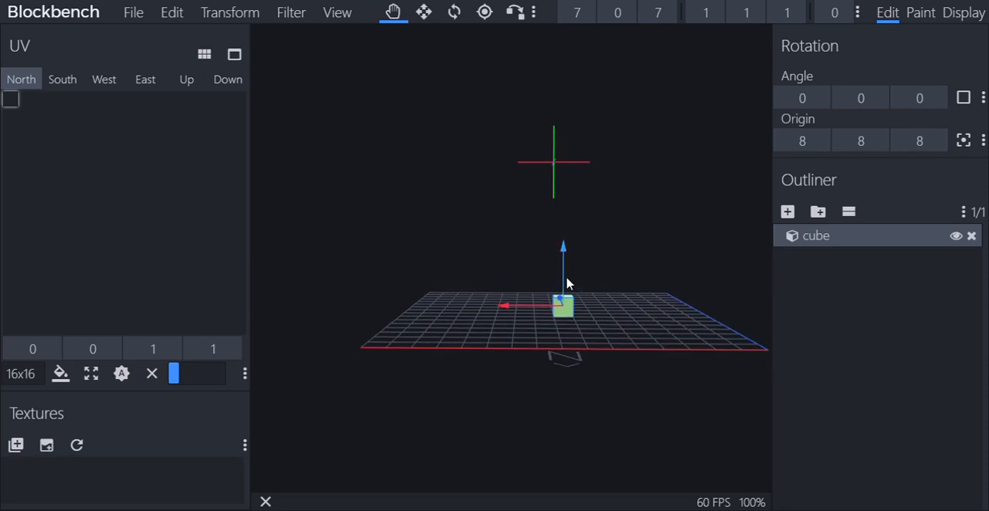
drag(567, 283, 564, 207)
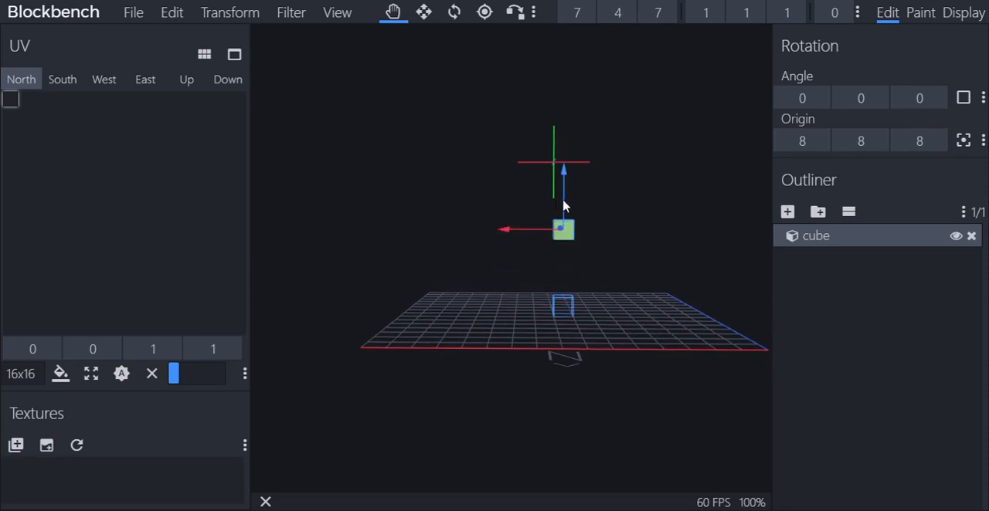
Add a second cube and move it to position 7, 4, 8, directly beside the first one
click(788, 212)
drag(693, 335, 542, 337)
drag(636, 392, 583, 402)
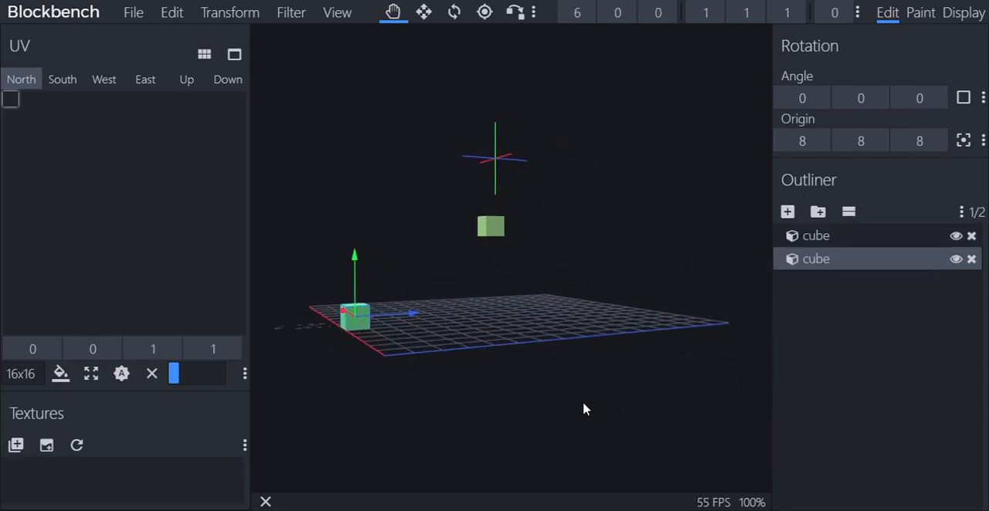
drag(418, 316, 550, 310)
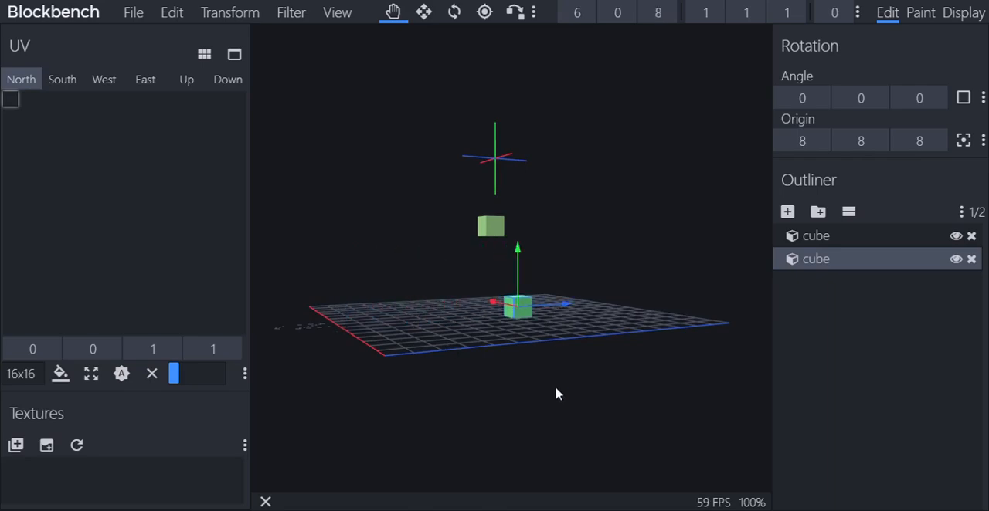
drag(556, 395, 597, 203)
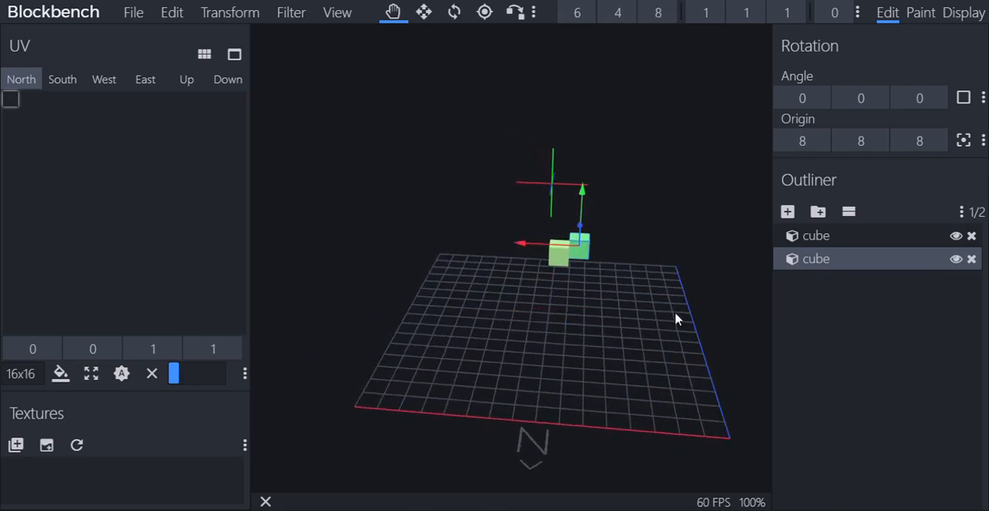
drag(673, 317, 515, 221)
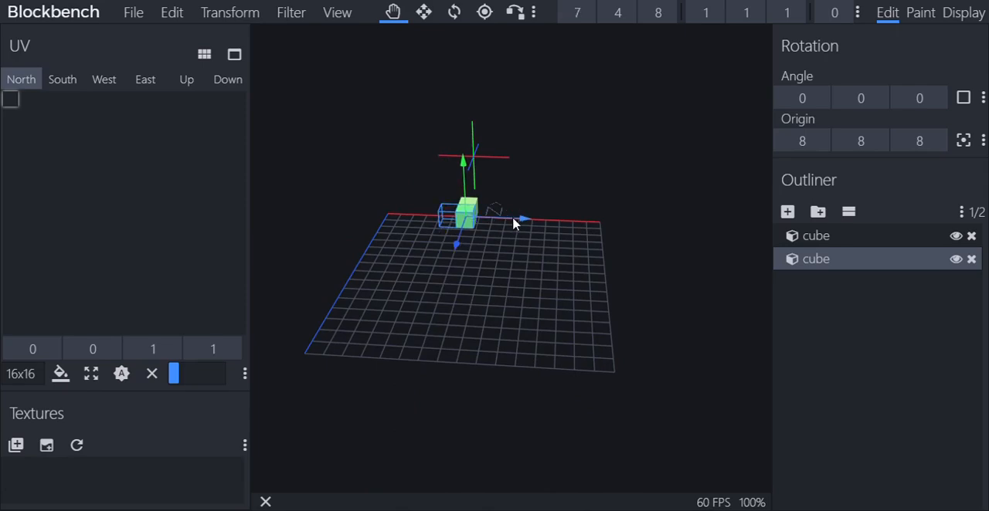
drag(540, 255, 649, 362)
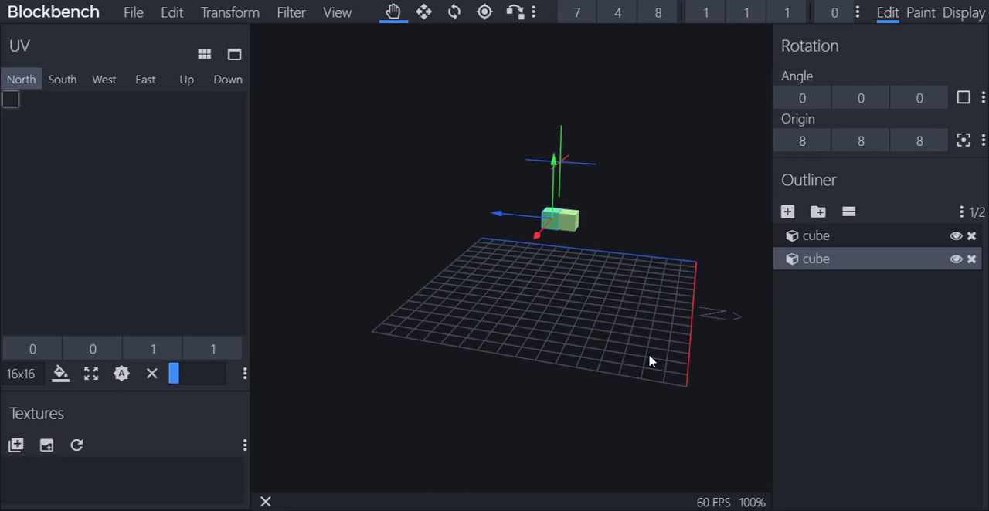
scroll(649, 362, up, 4)
right_drag(649, 360, 569, 382)
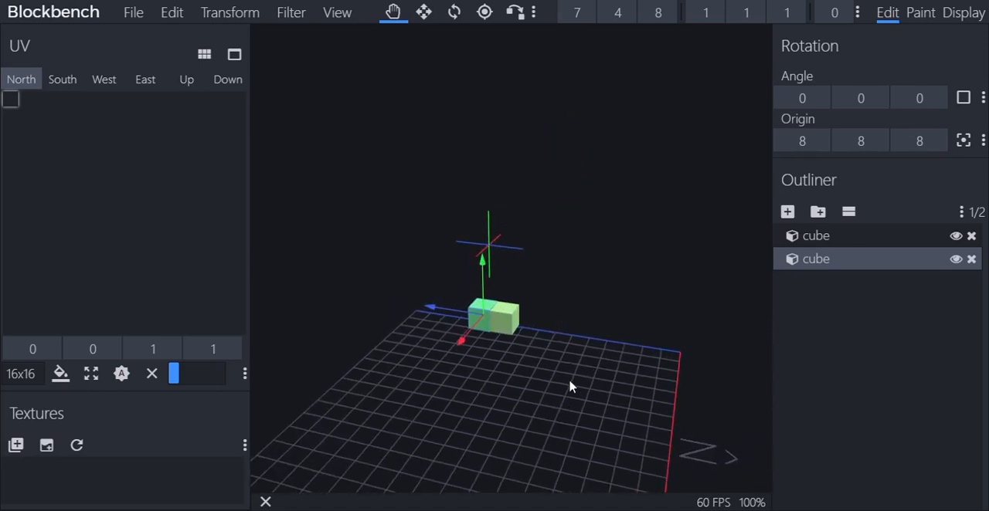
click(787, 211)
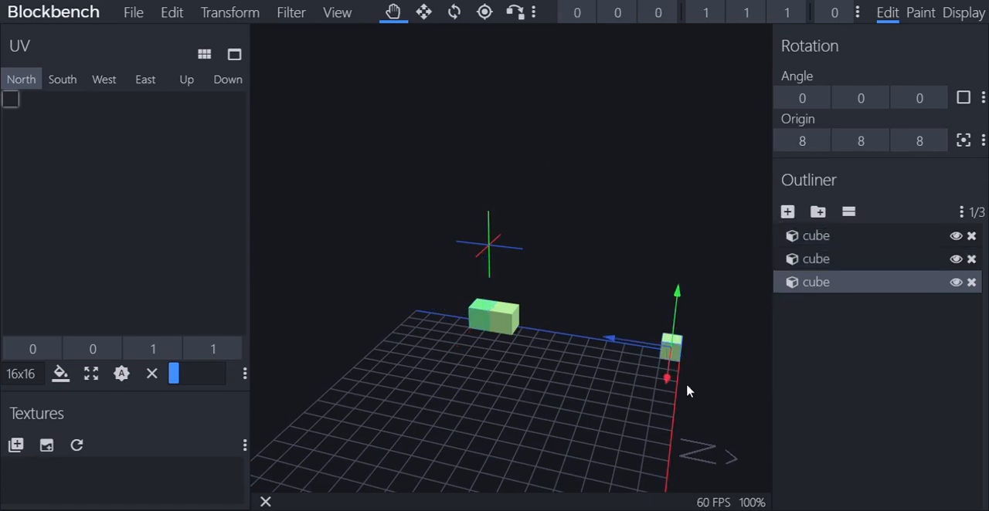
drag(686, 390, 651, 380)
scroll(653, 379, down, 5)
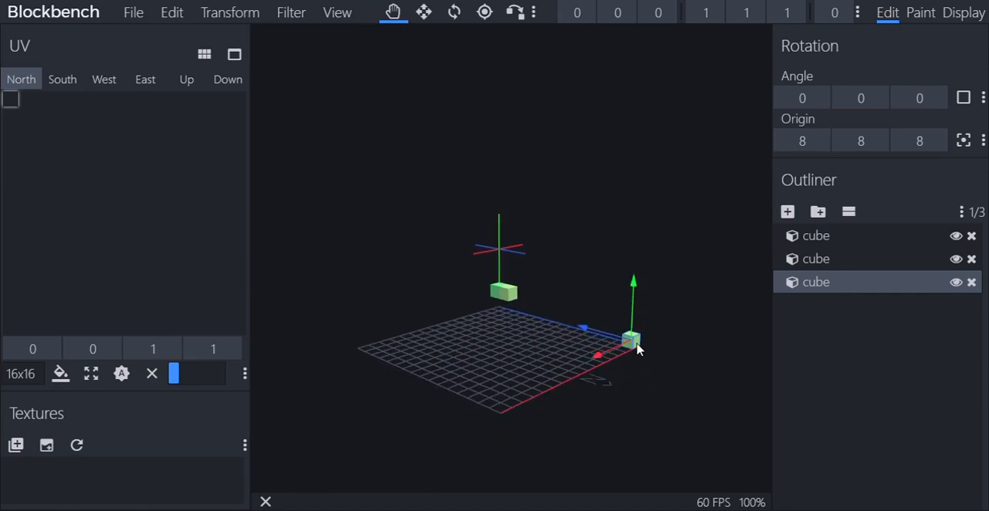
right_click(637, 350)
click(687, 340)
Delete the first cube at position 7, 4, 7 and select the remaining one
click(506, 304)
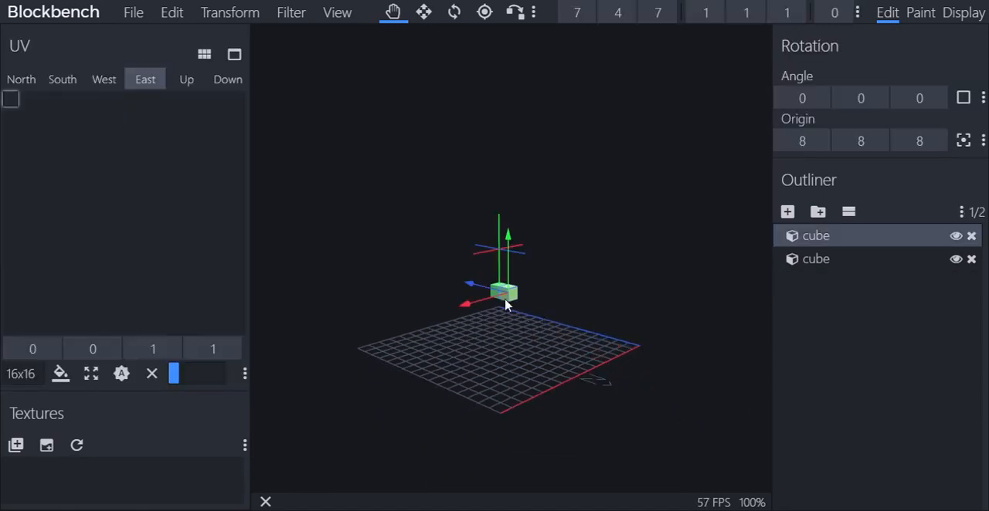
right_click(505, 304)
click(556, 492)
click(500, 302)
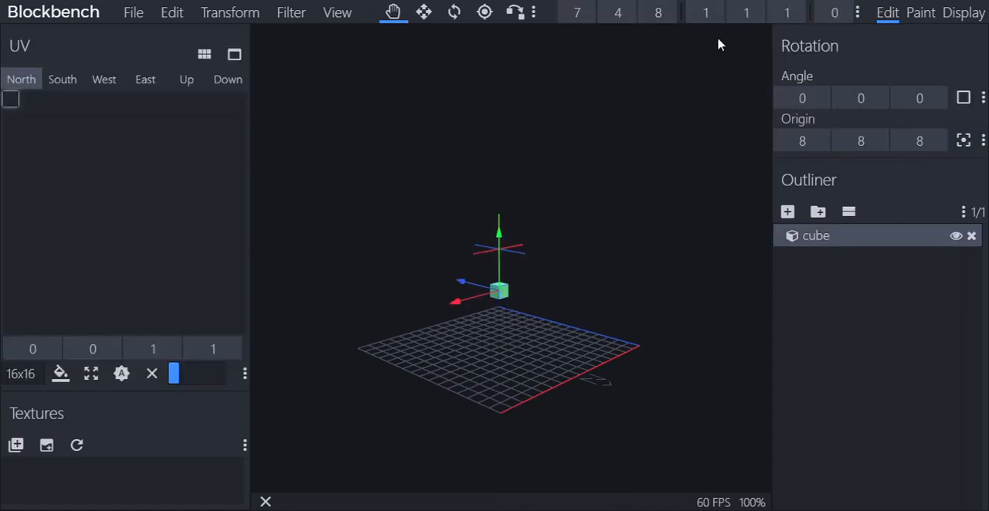
Enlarge the remaining cube to a size of 2 along both X and Z
drag(500, 348, 610, 273)
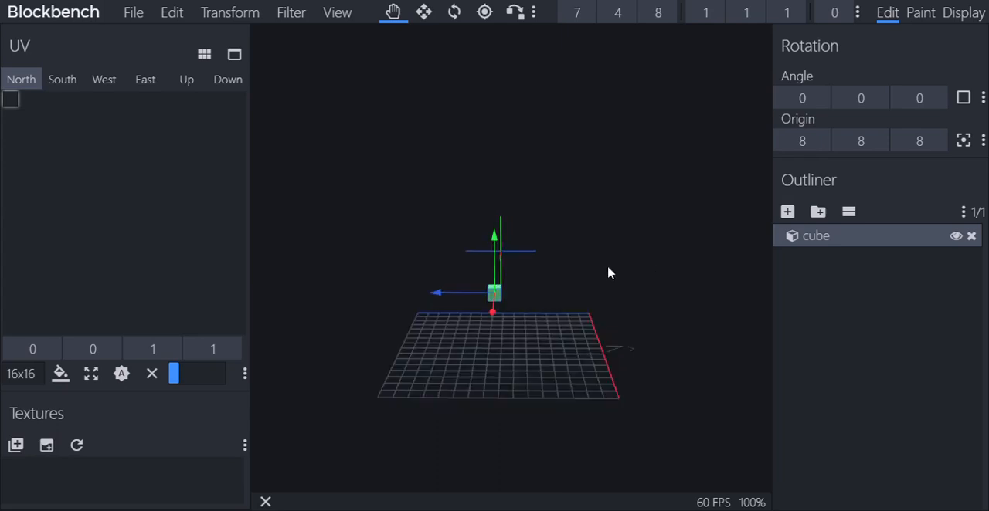
click(718, 15)
drag(554, 332, 691, 326)
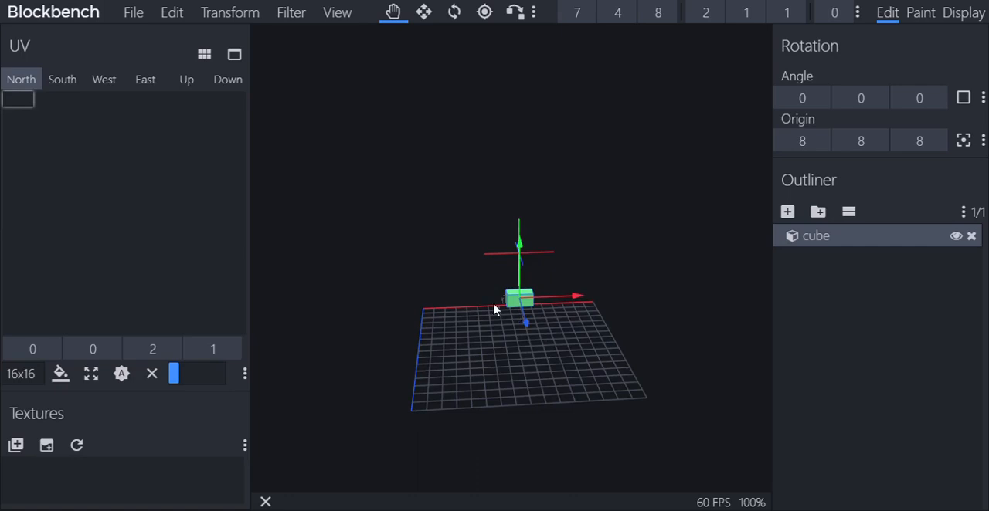
click(796, 12)
Set the cube's X size to 5
drag(680, 238, 572, 254)
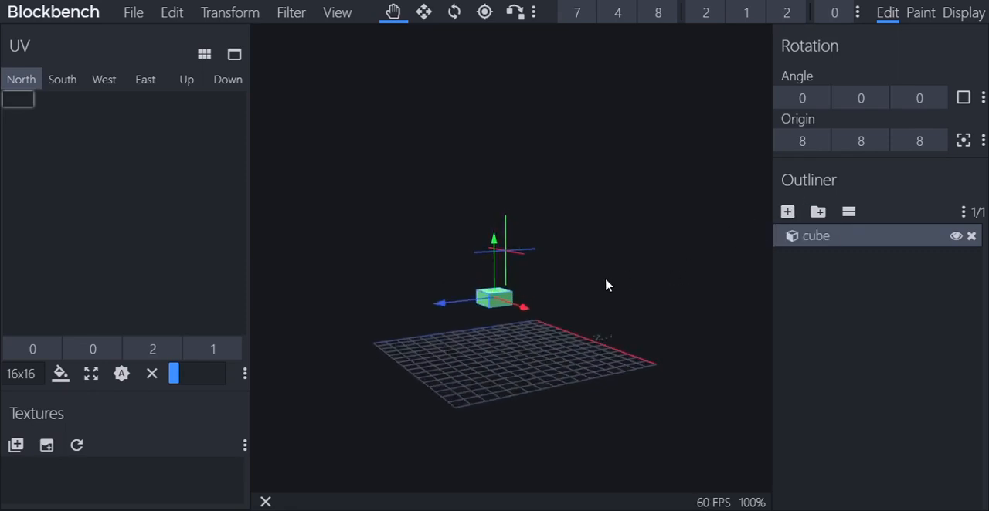
drag(600, 283, 649, 304)
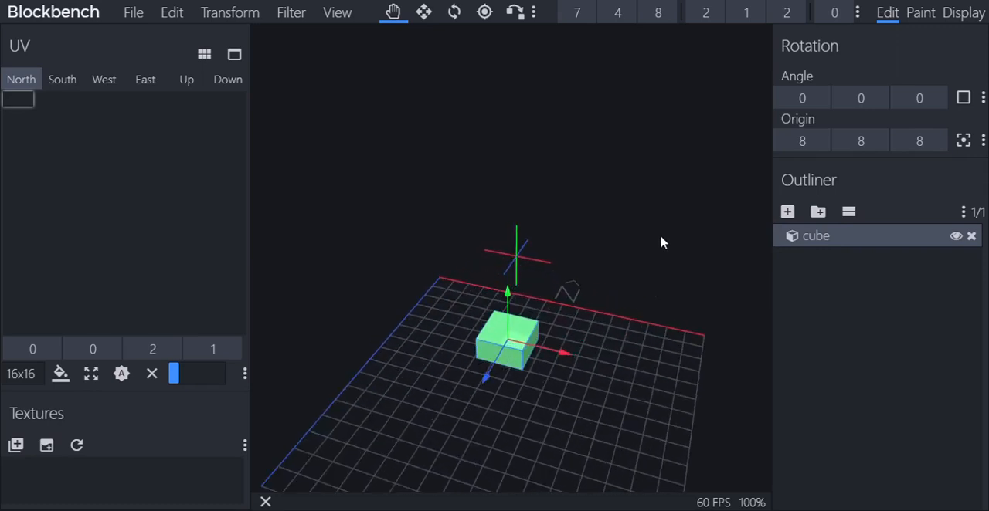
drag(662, 243, 550, 305)
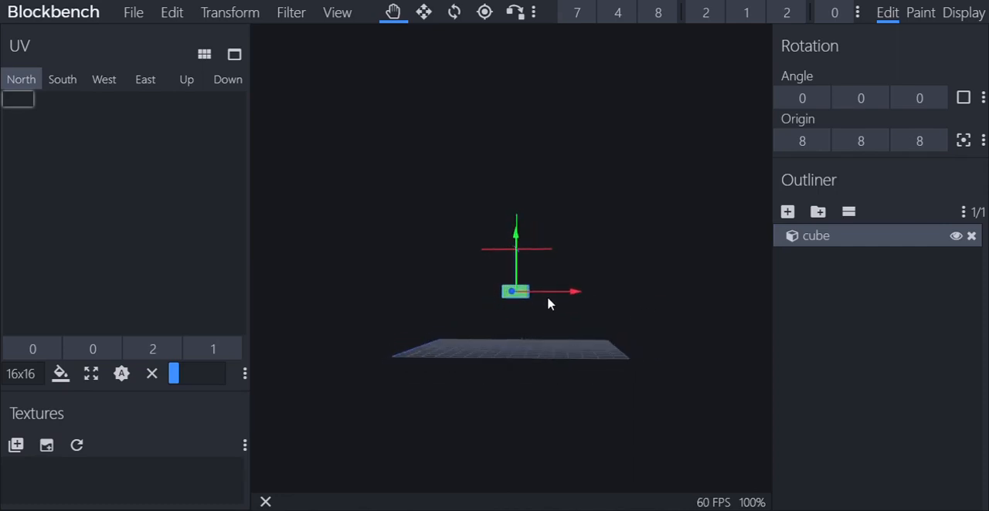
click(710, 14)
text(5)
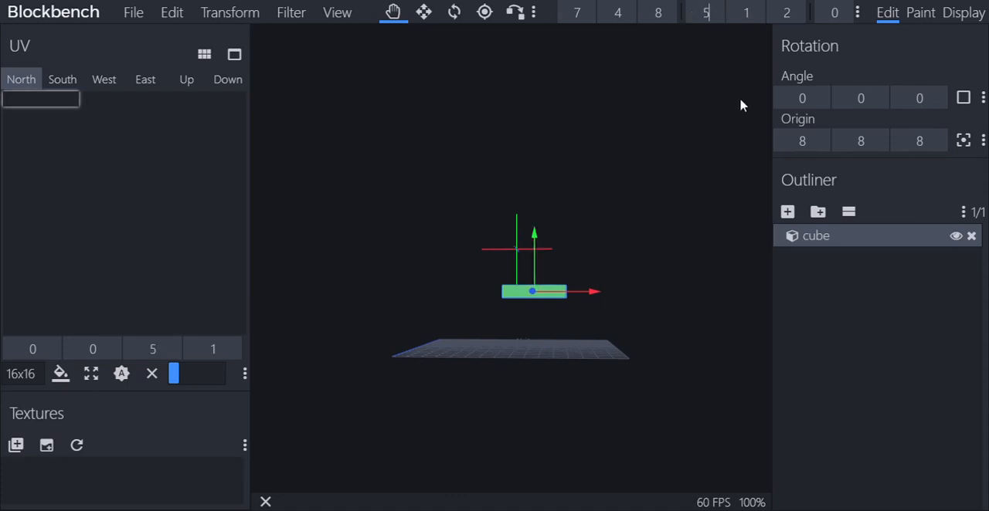
Try Y sizes of 2, 3 and 4 on the cube, and set its Y size back to 1
click(748, 14)
text(2)
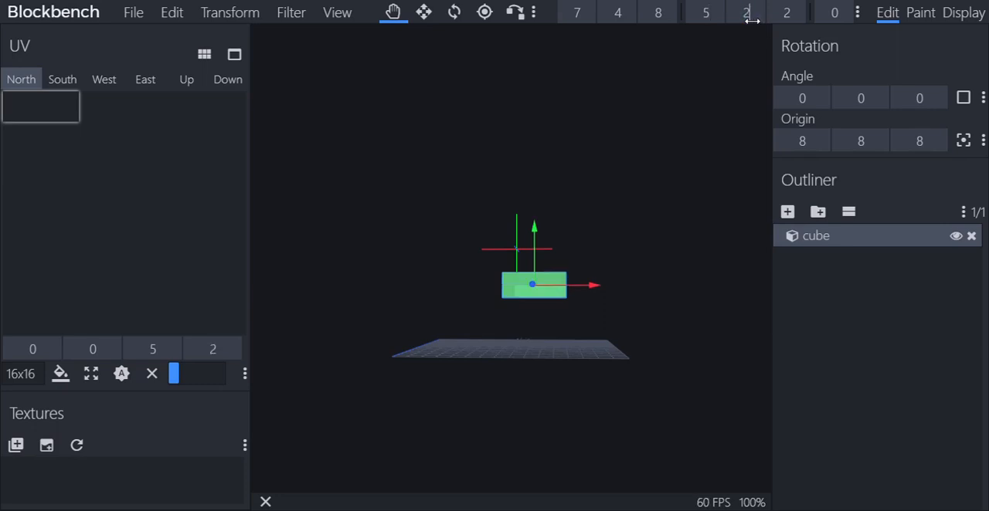
key(BackSpace)
text(3)
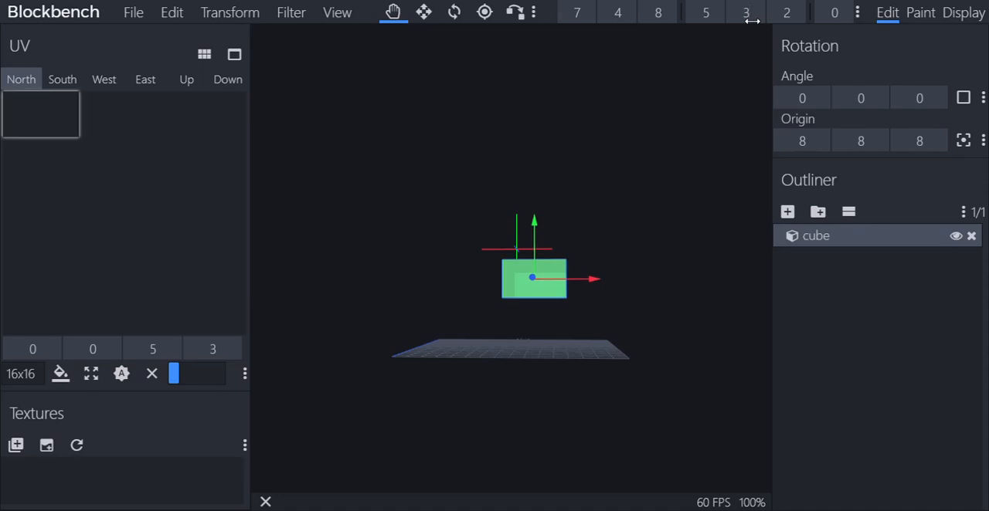
key(BackSpace)
text(4)
key(BackSpace)
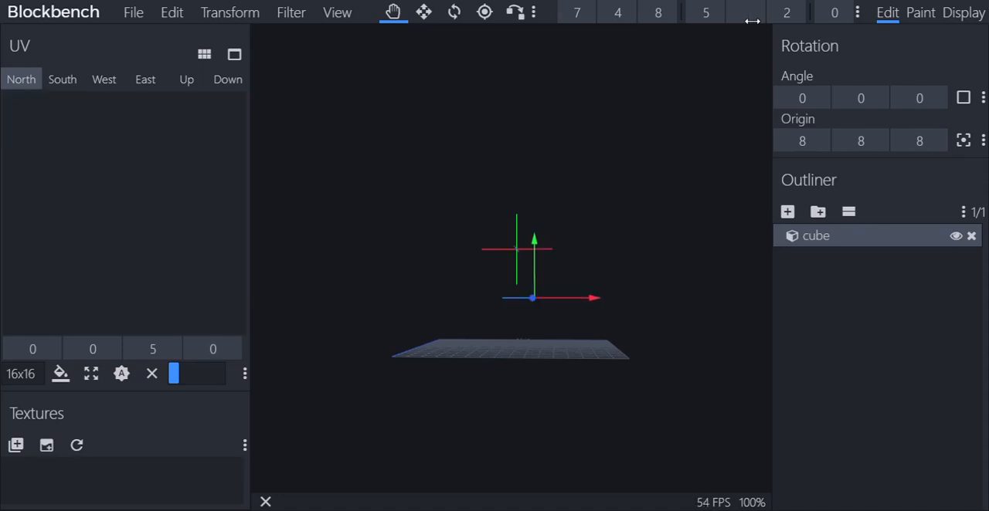
text(1)
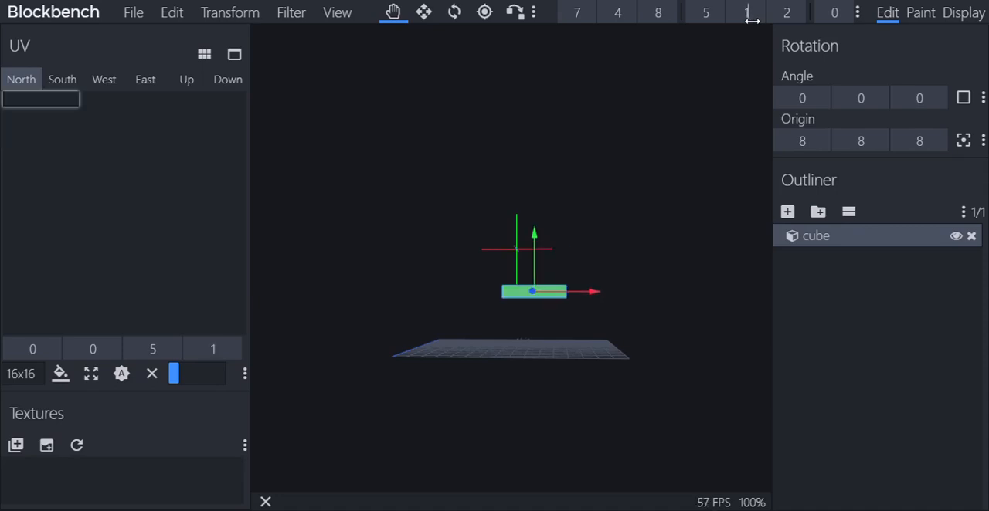
Set the cube's X and Z sizes back to 1
click(711, 17)
text(1)
click(787, 15)
text(1)
Move the cube along X to 15 and lower it to 0 on Y, onto the edge of the grid
drag(701, 187, 582, 244)
drag(584, 185, 622, 175)
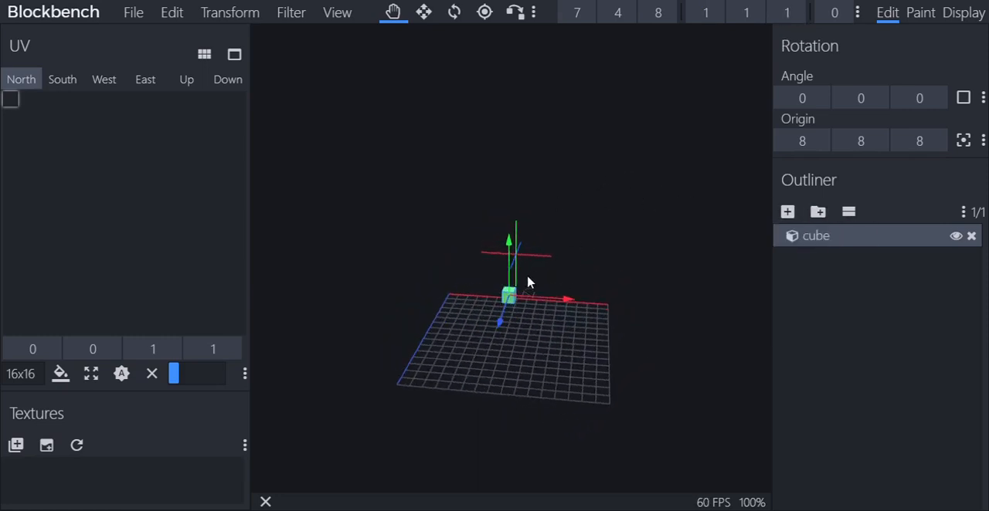
drag(507, 293, 603, 327)
drag(510, 340, 638, 362)
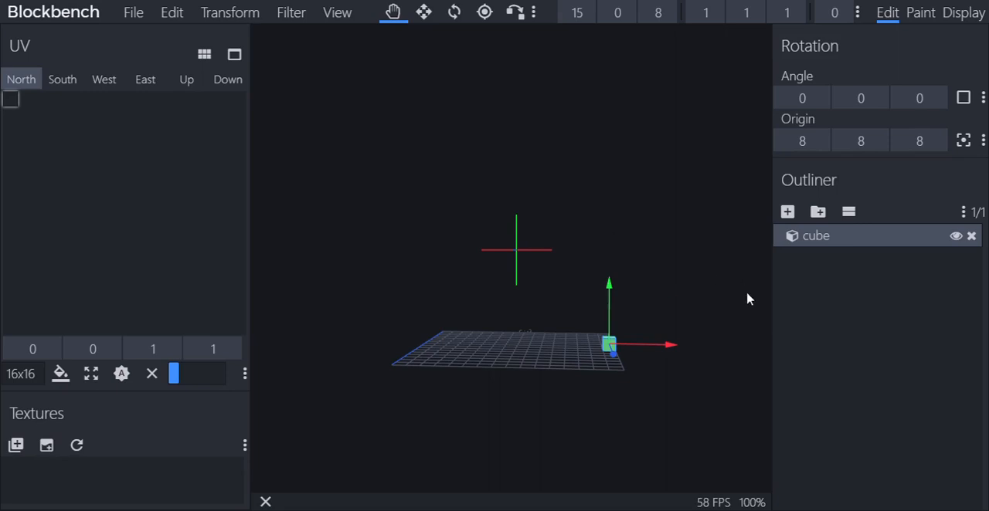
Open the plugin manager and browse the list of available plugins
click(291, 20)
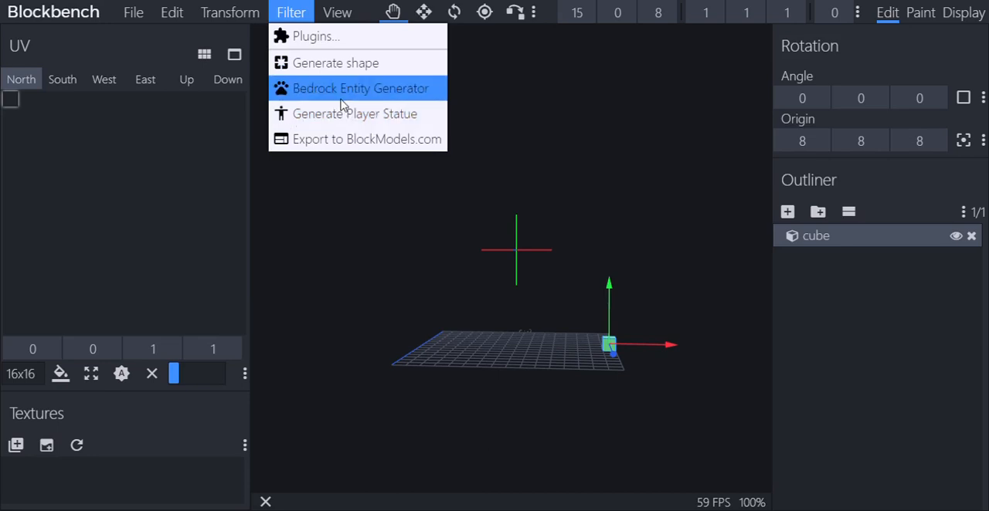
click(357, 39)
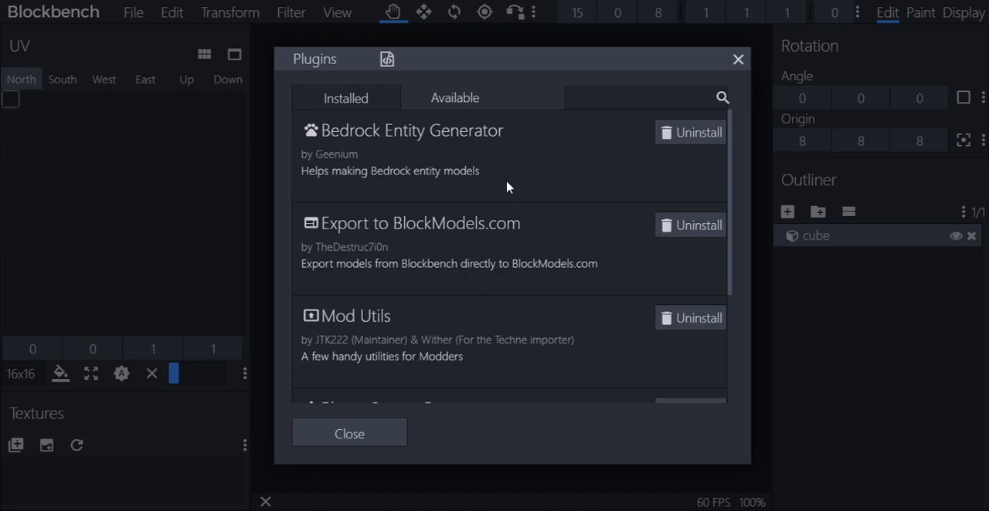
click(468, 100)
scroll(466, 148, down, 2)
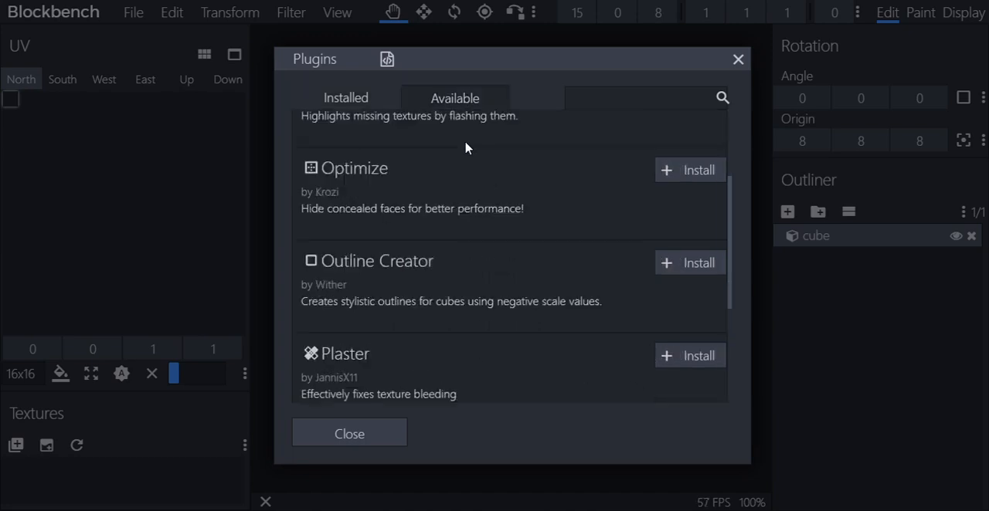
scroll(466, 148, down, 2)
scroll(466, 148, up, 4)
scroll(466, 147, down, 4)
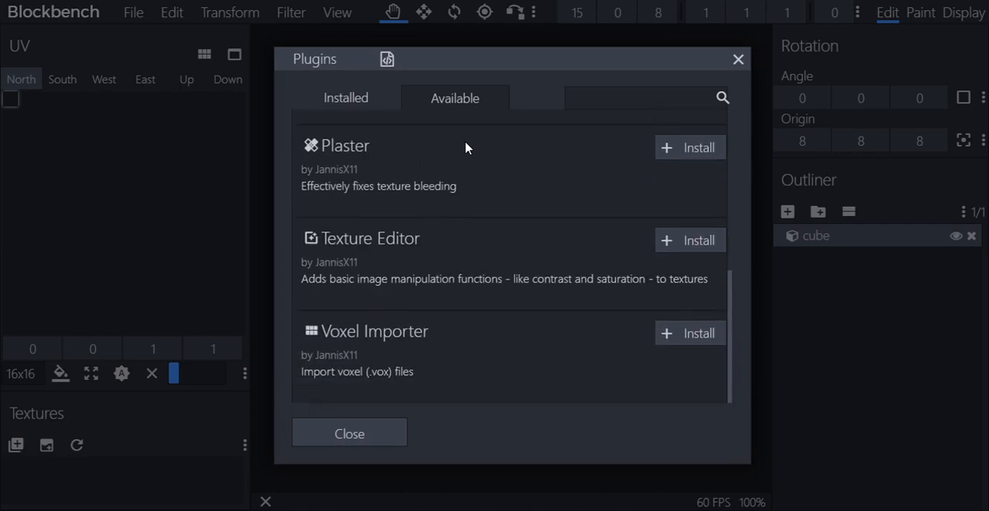
Compare the installed and available plugin lists, and install the Texture Editor plugin
scroll(466, 148, up, 4)
click(347, 97)
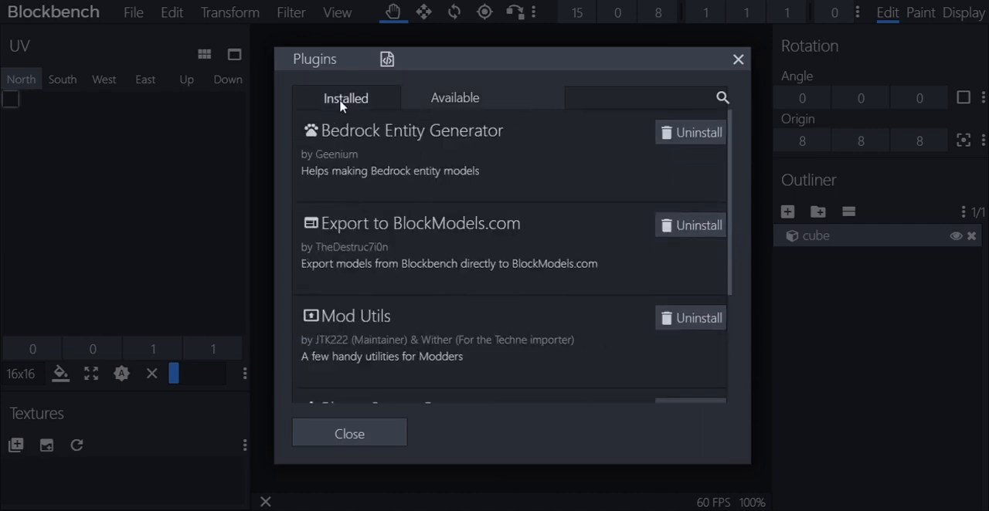
click(475, 99)
click(378, 97)
click(464, 99)
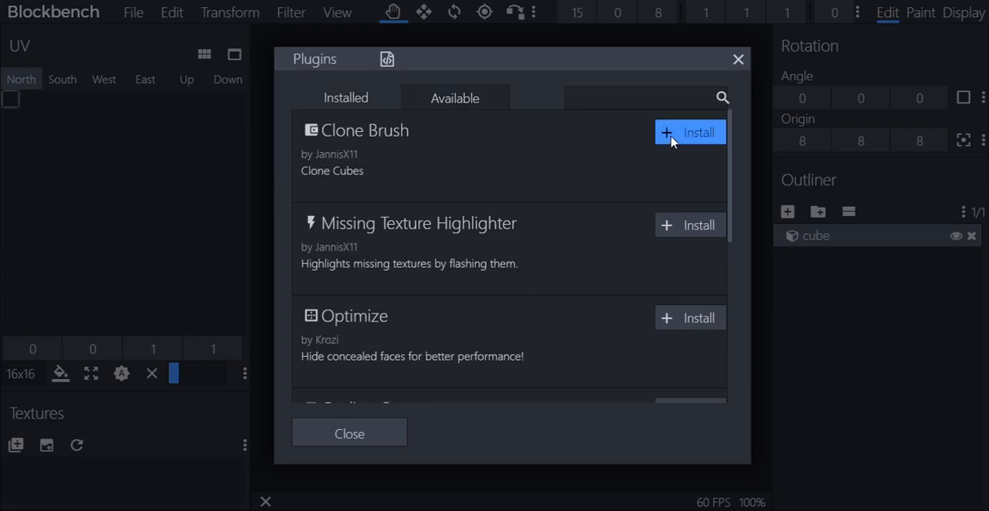
scroll(536, 229, down, 5)
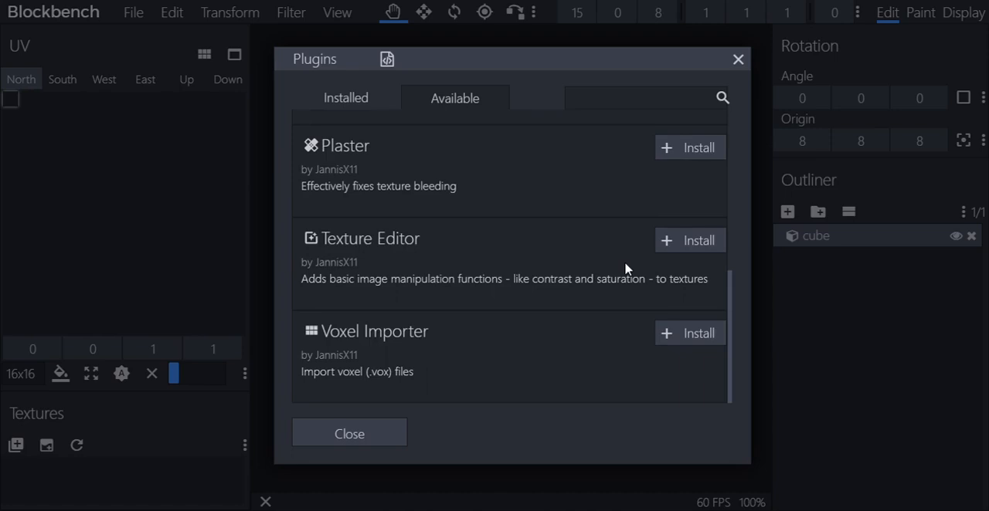
click(694, 243)
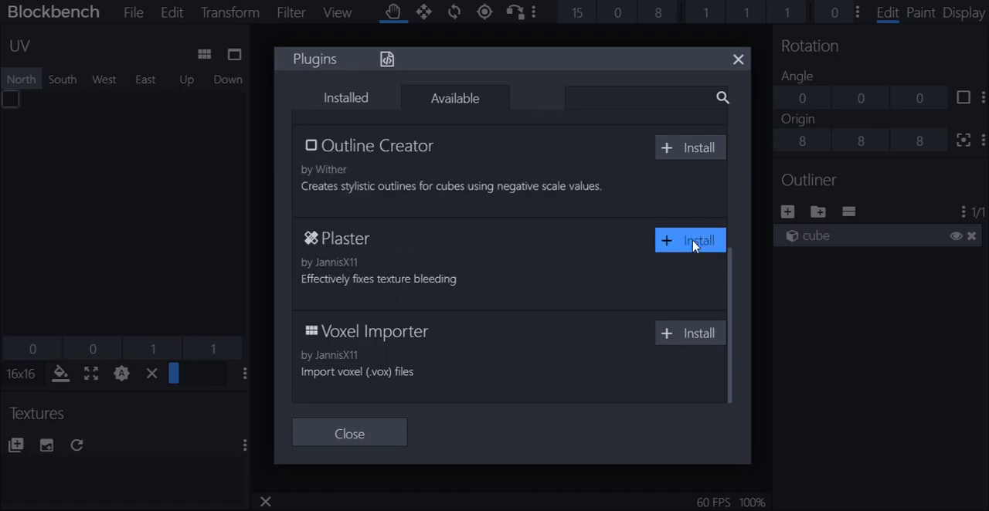
Look through the remaining available plugins, and uninstall the Texture Editor plugin from the installed ones
scroll(568, 278, up, 4)
scroll(568, 278, down, 4)
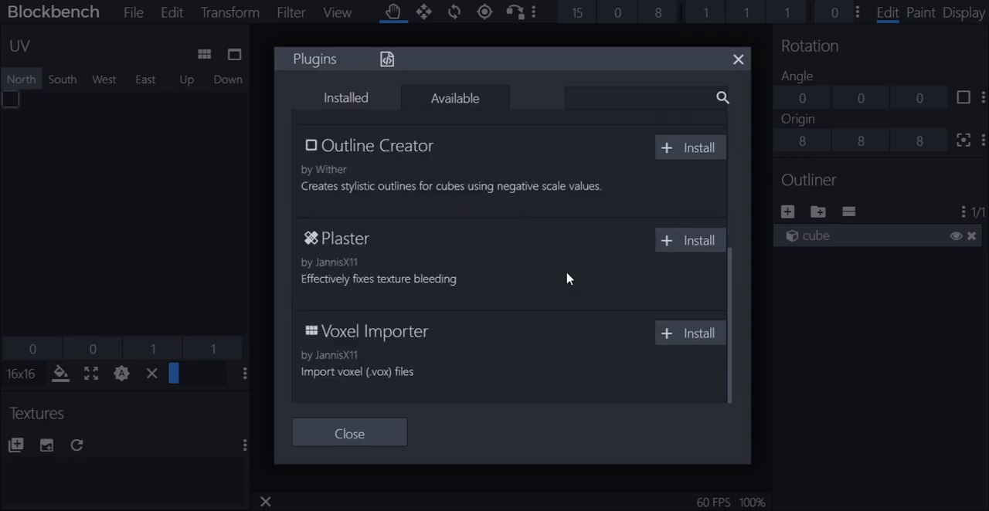
scroll(568, 278, up, 4)
scroll(568, 279, down, 4)
scroll(546, 233, up, 4)
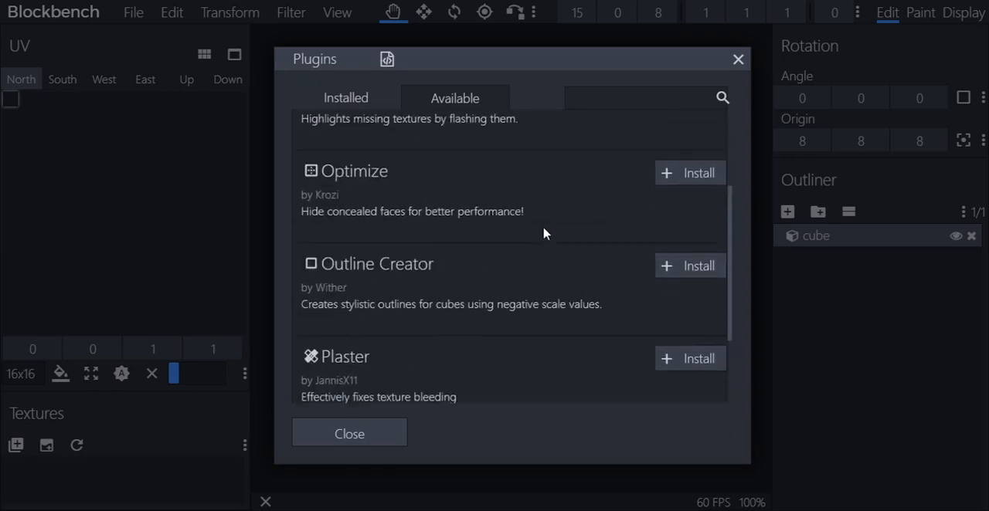
click(375, 99)
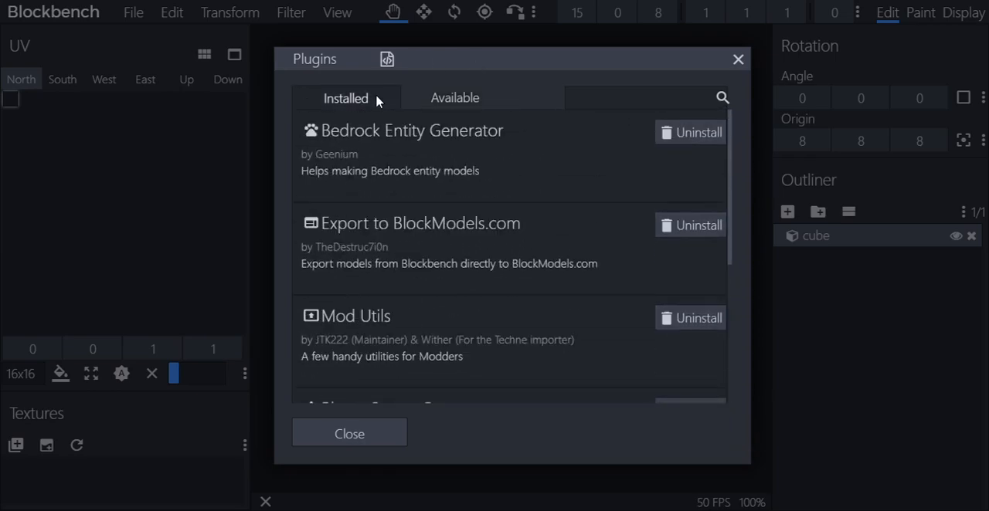
scroll(371, 230, down, 5)
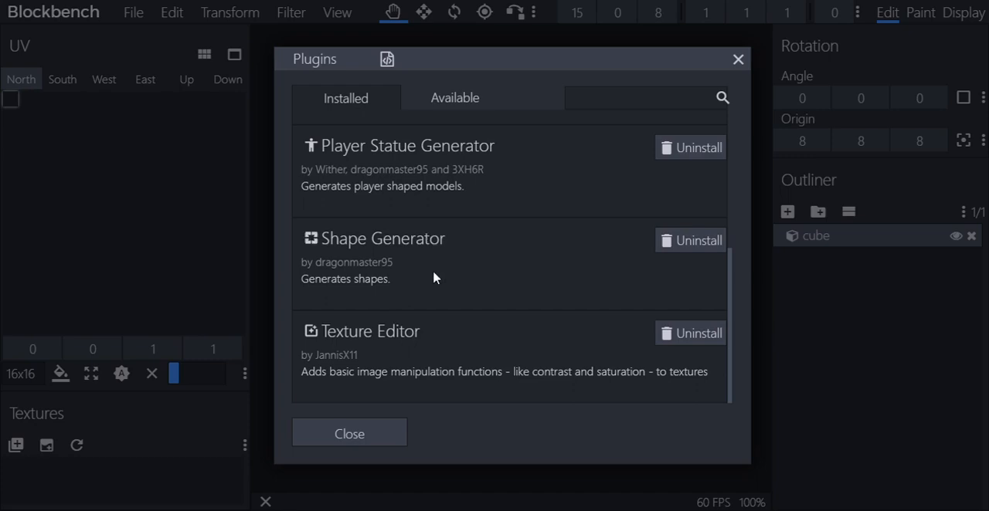
click(693, 334)
Review the installed plugins from Bedrock Entity Generator to Shape Generator, and close the plugin manager
scroll(570, 338, up, 4)
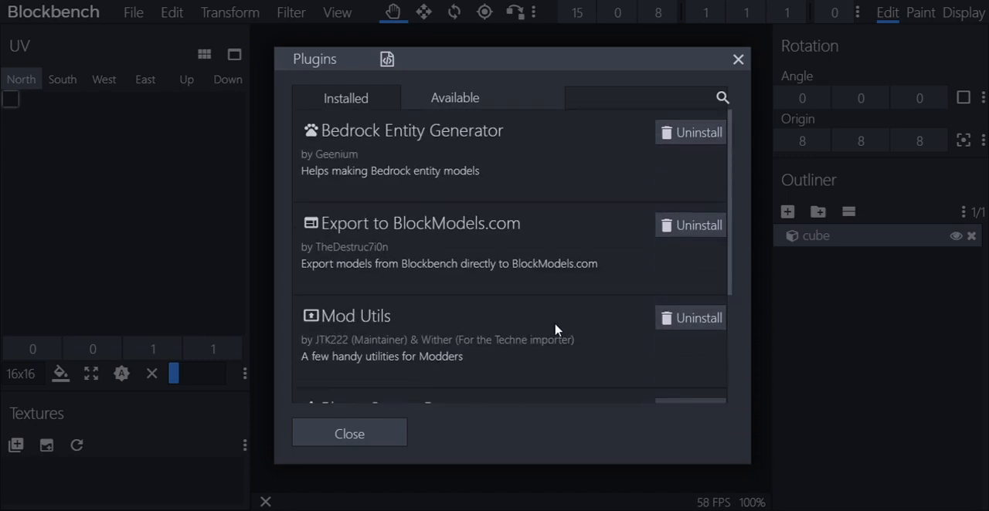
scroll(555, 331, down, 2)
scroll(554, 324, up, 2)
scroll(462, 260, down, 2)
scroll(411, 302, up, 2)
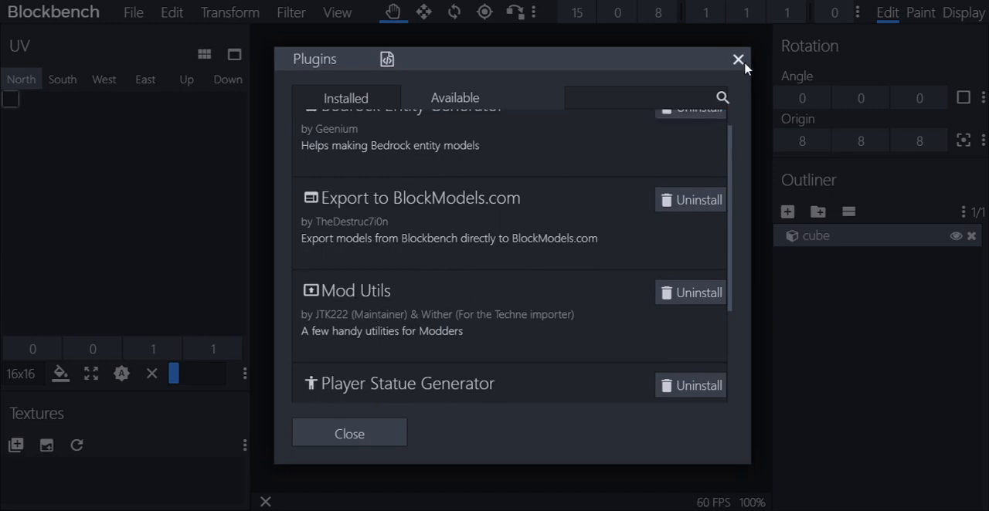
scroll(385, 230, up, 1)
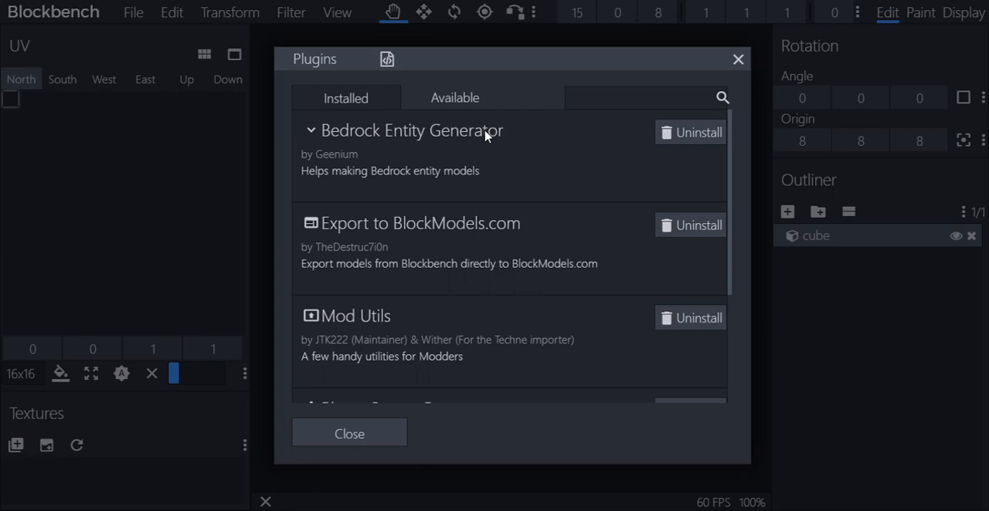
scroll(487, 137, down, 3)
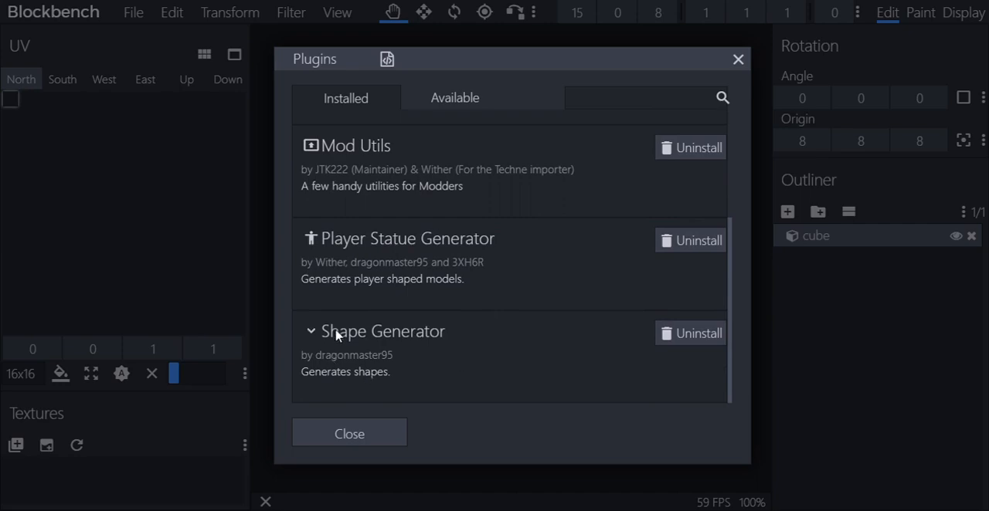
click(738, 60)
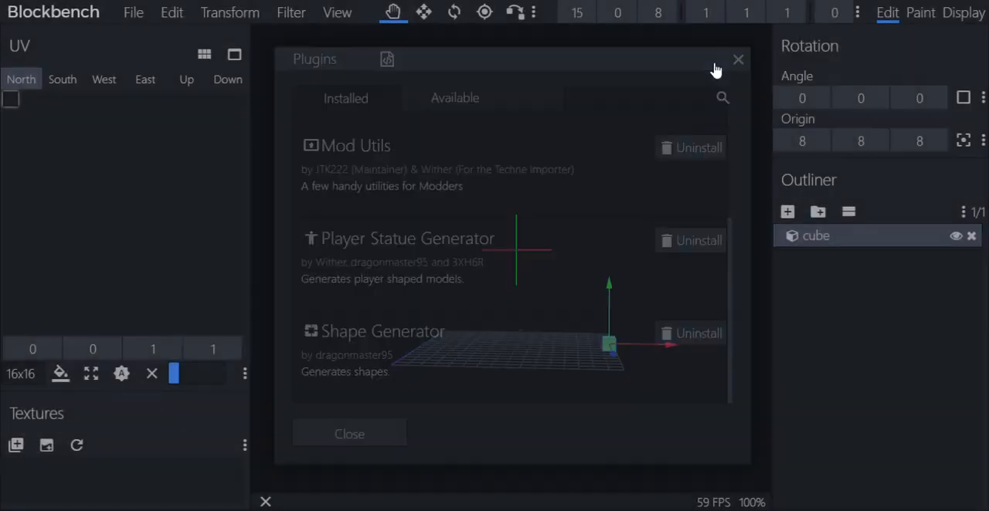
Start generating a filled hexadecagon shape with a diameter/length value of 1
click(294, 13)
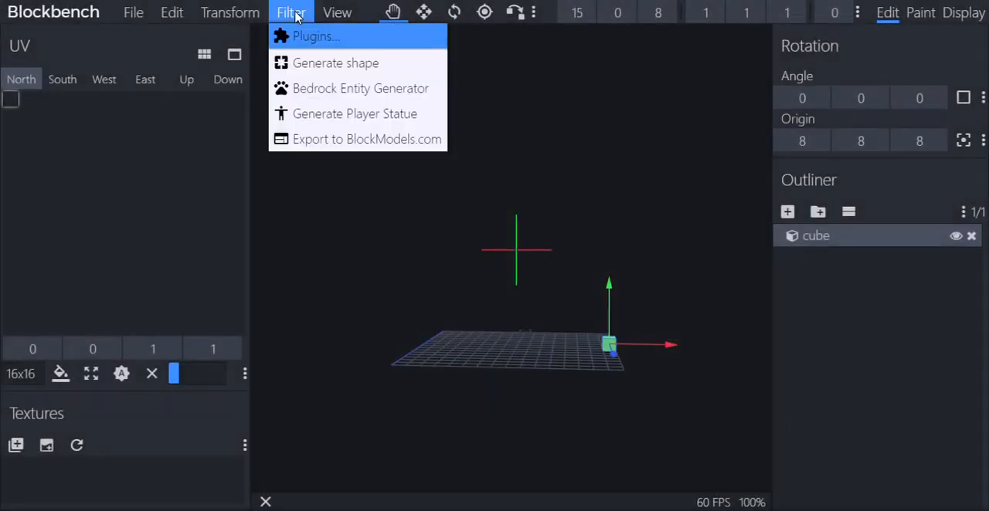
click(355, 67)
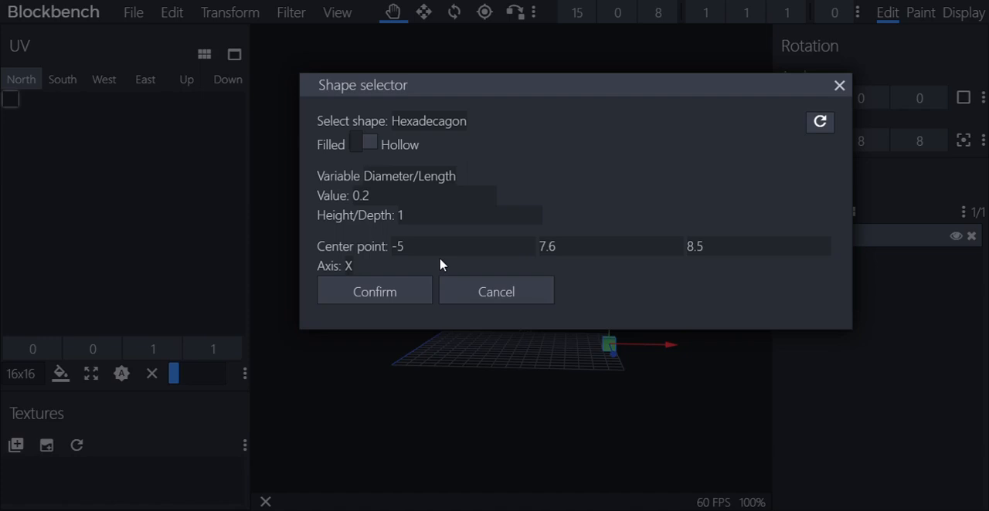
double_click(413, 202)
text(1)
click(360, 144)
click(362, 143)
Set the hexadecagon's center point to 8, 8, 8
click(456, 247)
key(ctrl+a)
text(8)
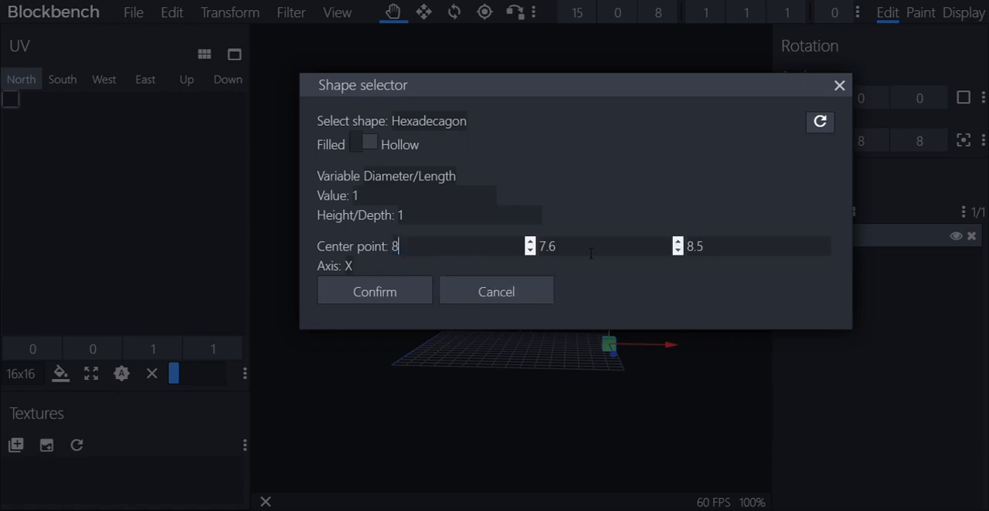
key(Tab)
text(8)
key(Tab)
text(8)
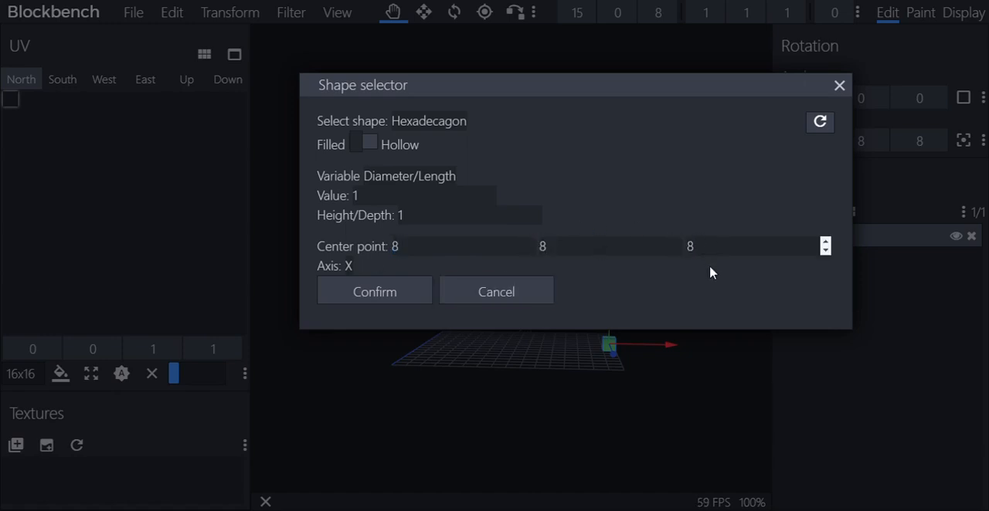
Try a decimal value for the center point's Y coordinate, set it back to 8, and try to generate the hexadecagon
click(580, 246)
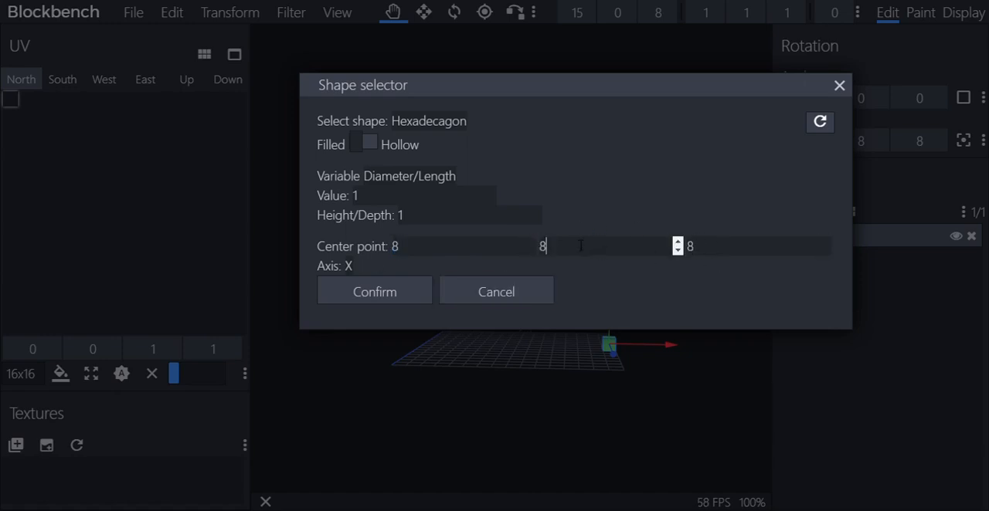
text(.14938)
key(BackSpace)
key(BackSpace)
key(BackSpace)
key(BackSpace)
key(BackSpace)
key(BackSpace)
text(8)
drag(634, 85, 628, 117)
click(573, 281)
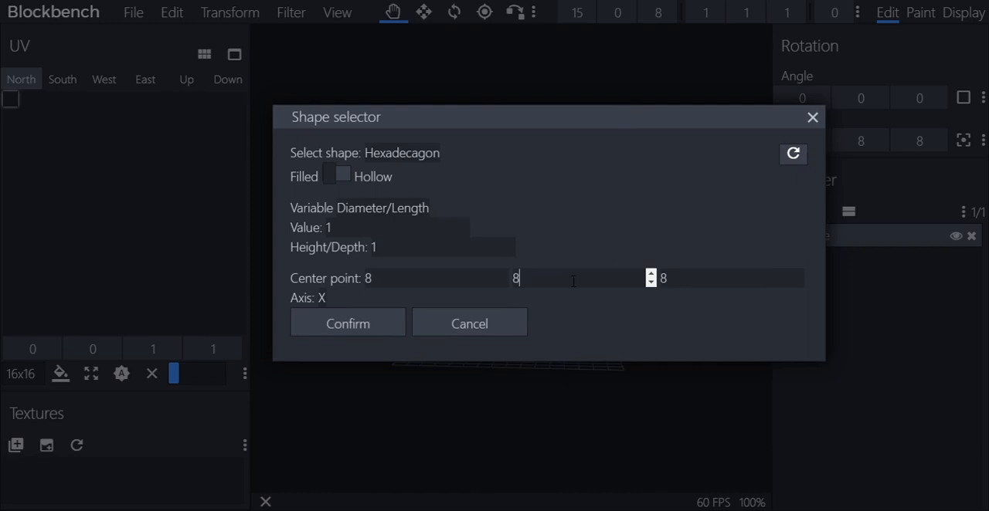
click(332, 325)
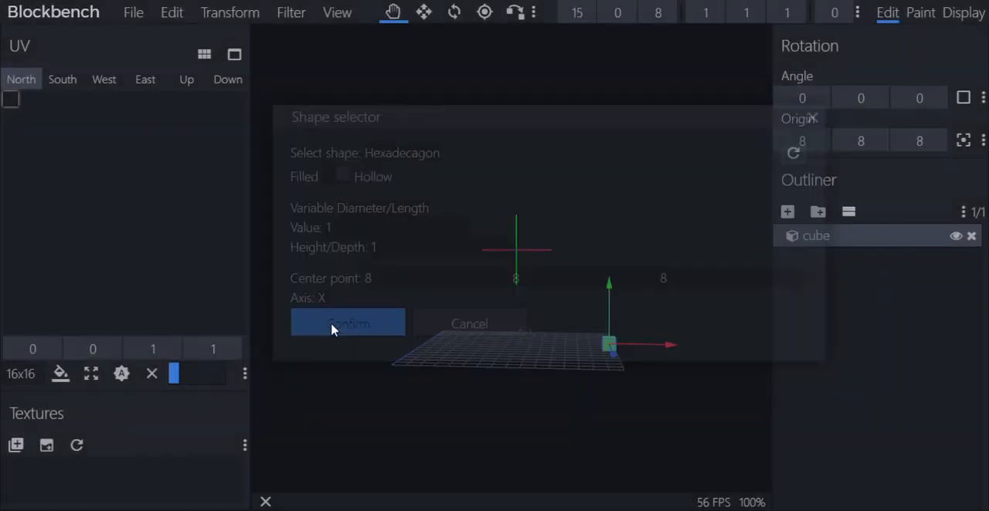
Look over the grid around the cube, and start a new empty model
drag(387, 332, 476, 356)
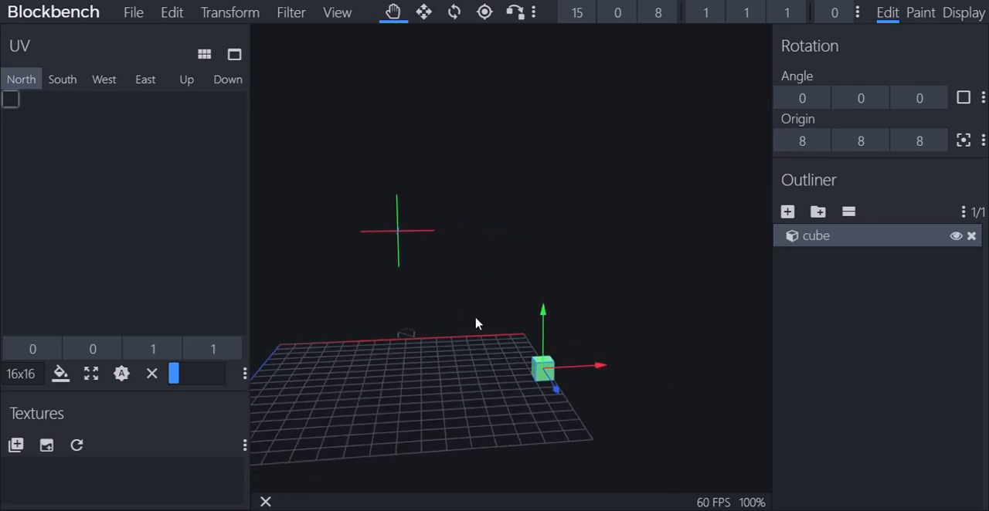
scroll(475, 317, down, 3)
scroll(473, 305, up, 4)
right_drag(447, 242, 488, 158)
click(303, 17)
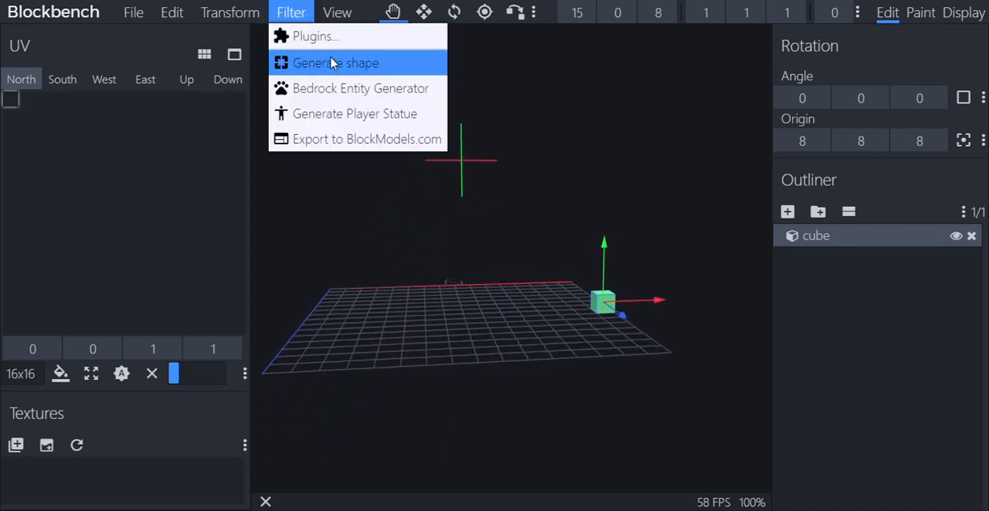
click(135, 14)
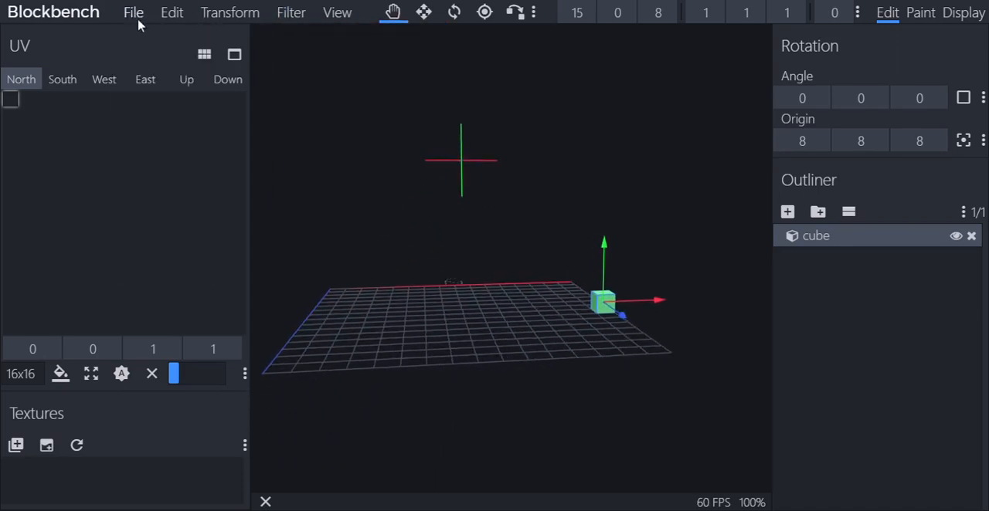
click(134, 13)
mouse_move(155, 67)
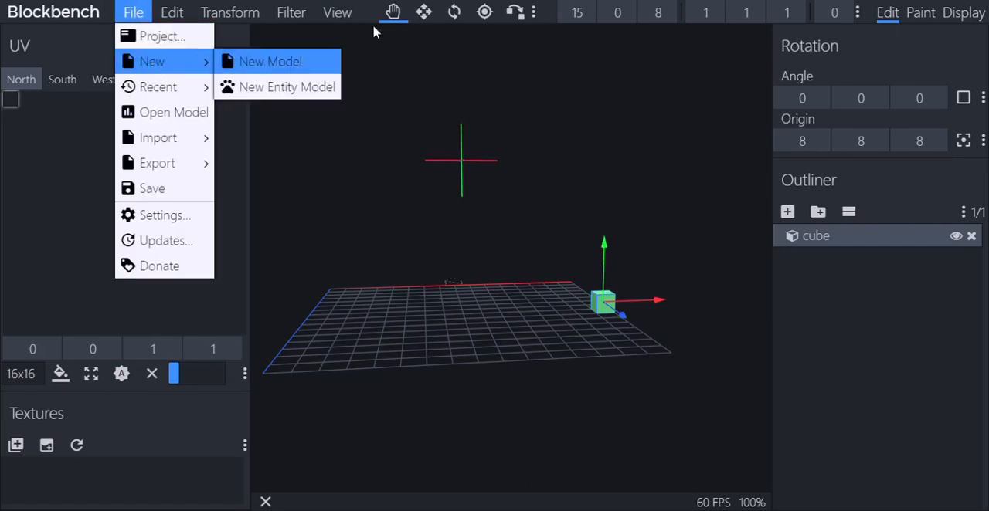
click(279, 61)
Try to generate a shape in the new model with the shape generator's default settings, and inspect the grid for it
click(297, 16)
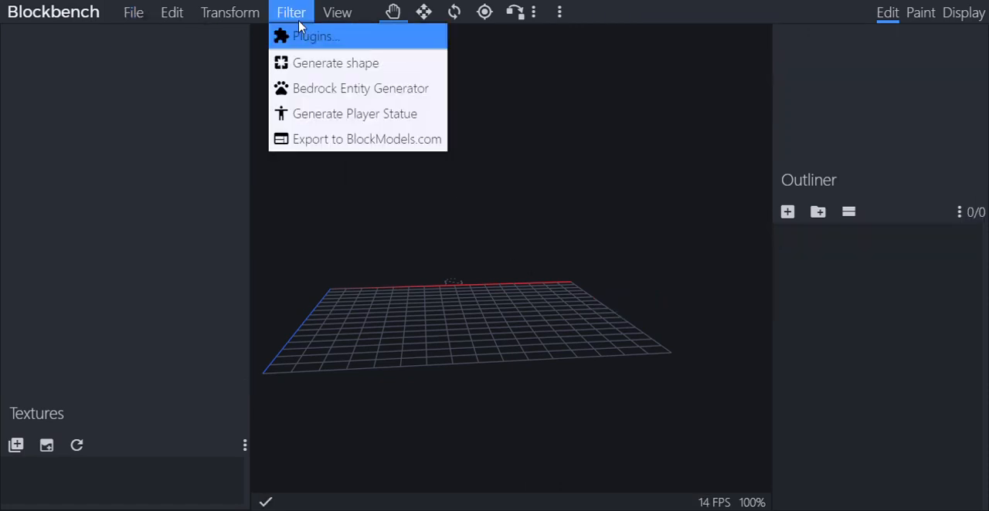
click(351, 65)
click(389, 294)
scroll(419, 278, down, 6)
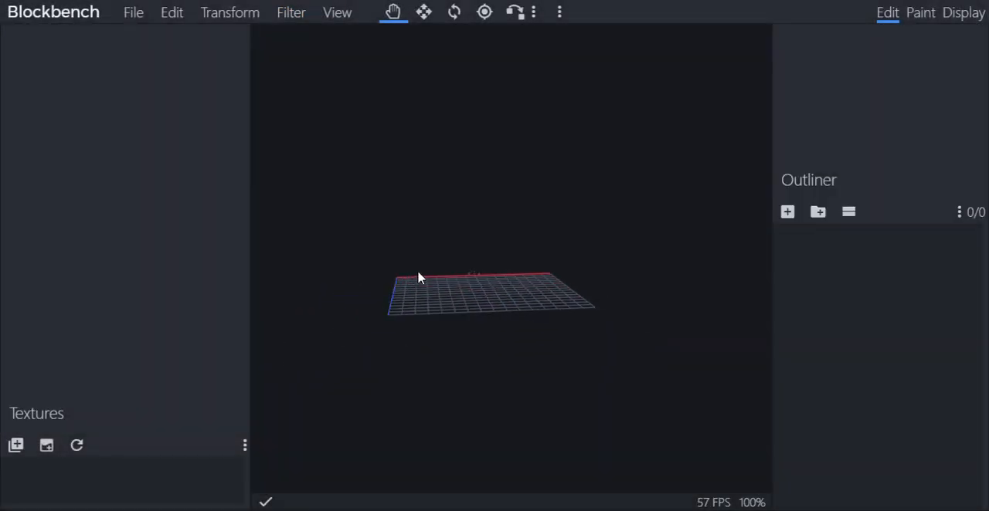
drag(420, 279, 588, 285)
scroll(565, 276, up, 6)
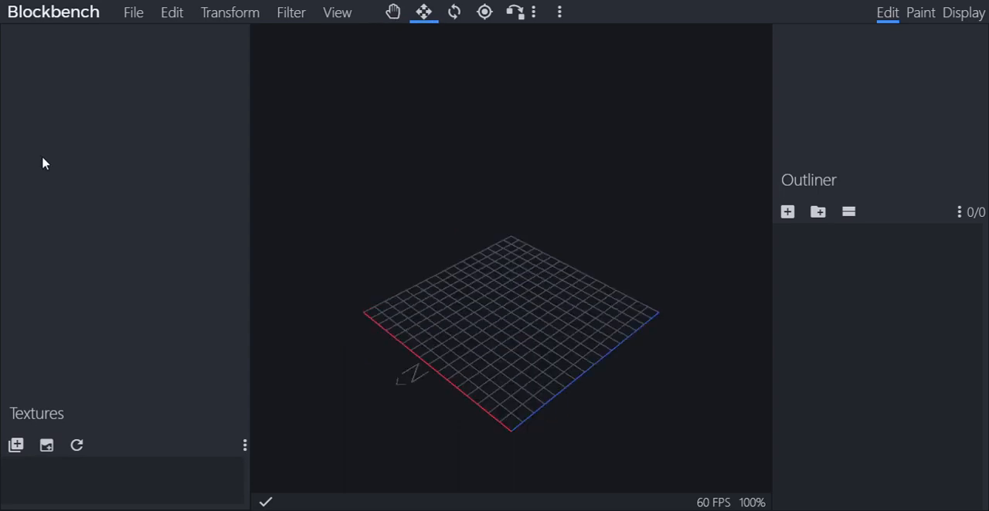
key(v)
Generate a filled hexadecagon along the X axis with the default diameter, height and center point
click(290, 13)
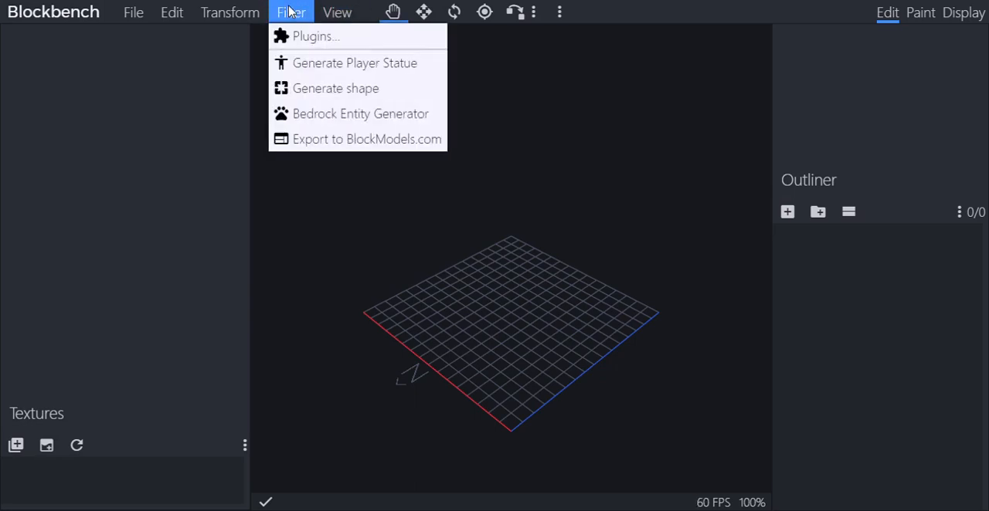
click(323, 87)
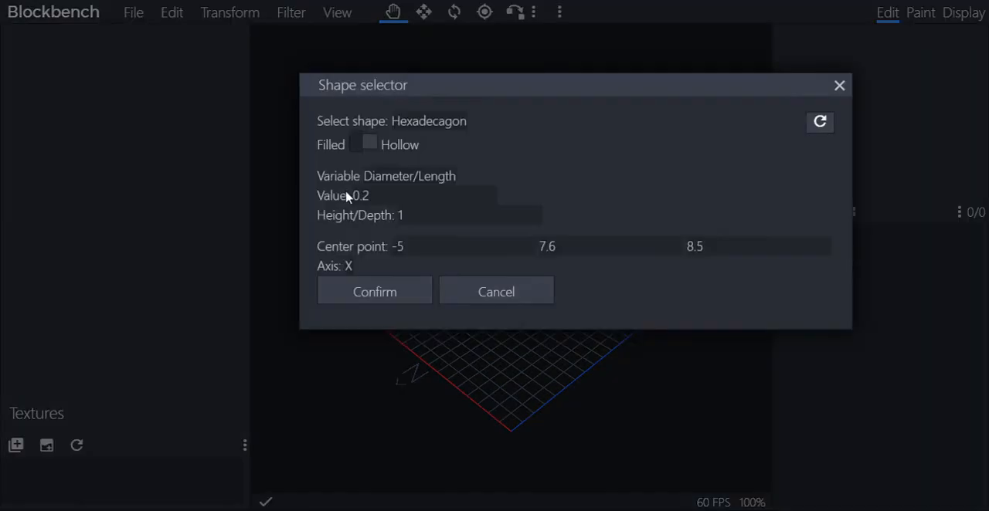
click(380, 296)
drag(440, 296, 686, 273)
scroll(686, 273, up, 9)
right_drag(686, 273, 572, 311)
scroll(591, 247, up, 5)
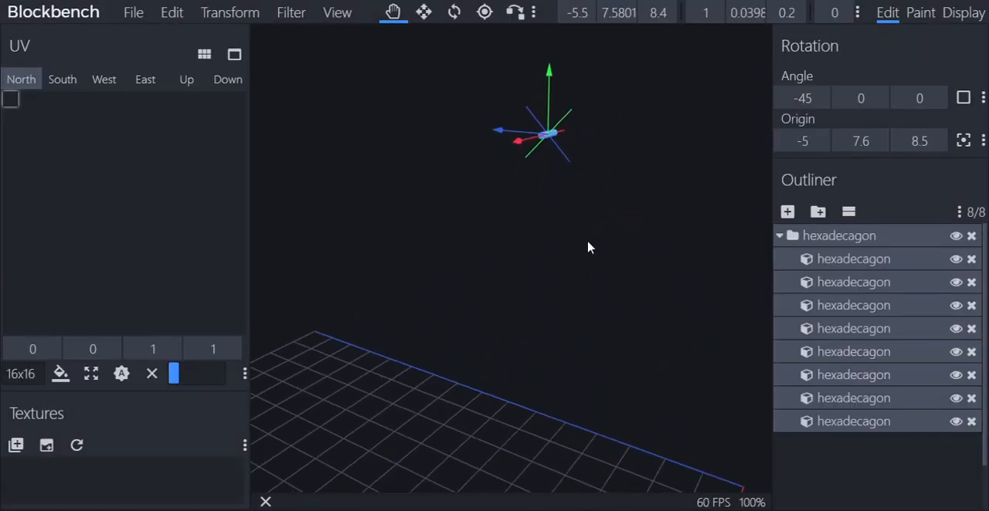
scroll(587, 247, up, 3)
Move the hexadecagon along X until its origin is at X 8, over the middle of the grid
drag(490, 115, 277, 210)
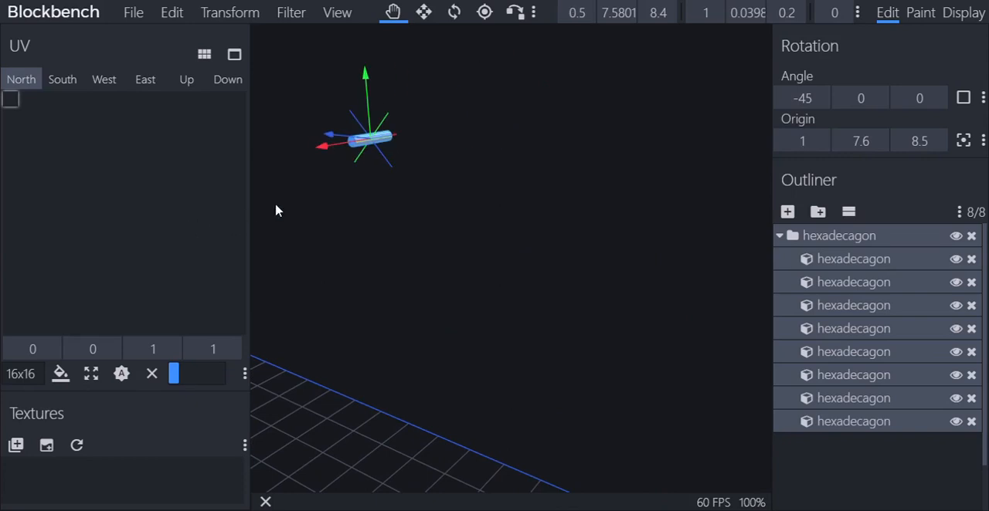
scroll(299, 203, down, 4)
mouse_move(415, 227)
mouse_down()
mouse_move(307, 292)
mouse_move(255, 292)
mouse_move(272, 272)
mouse_up()
Delete the whole hexadecagon from the model
right_click(430, 226)
mouse_move(496, 342)
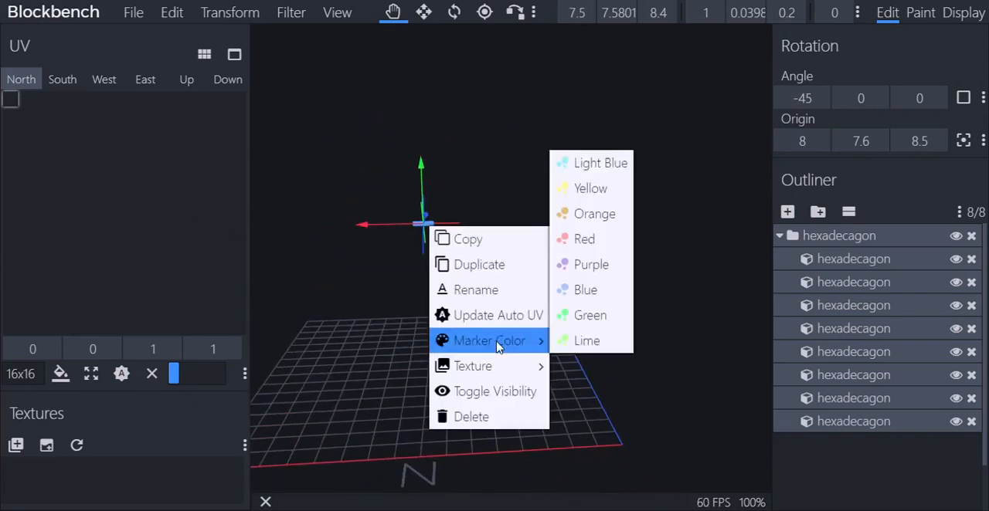
click(487, 417)
Generate a filled hexadecagon along the X axis with a diameter of 3, keeping the other shape settings
click(292, 13)
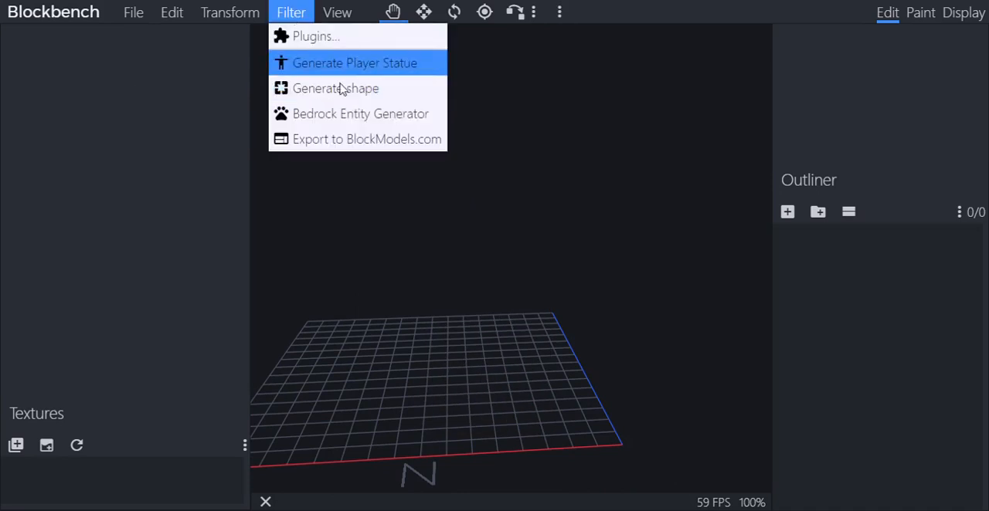
click(341, 88)
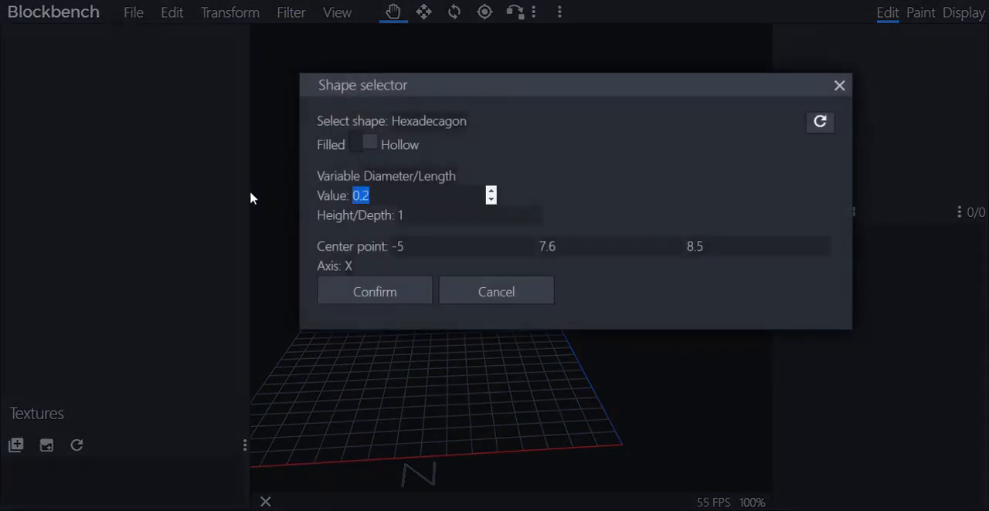
text(3)
click(415, 300)
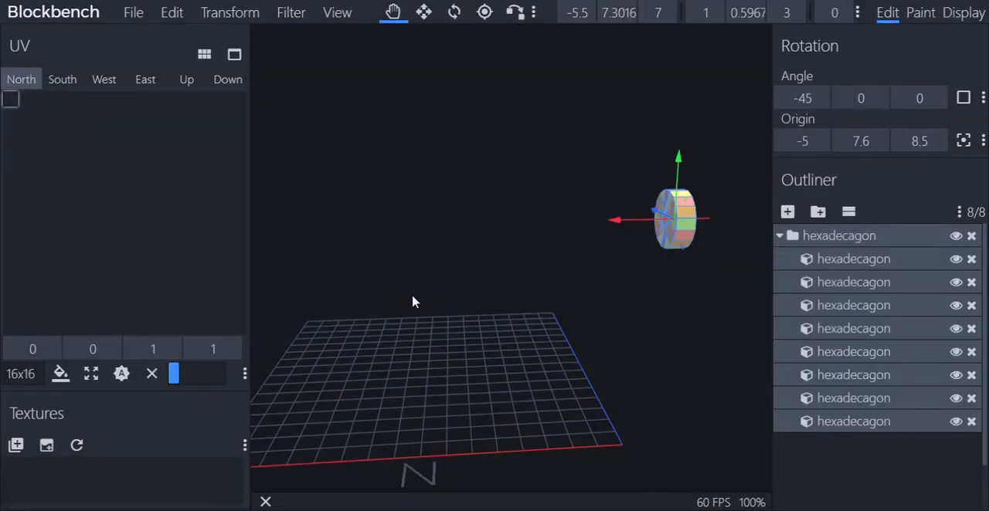
Move the new hexadecagon along X until its origin is at X 8, over the middle of the grid
drag(593, 276, 486, 251)
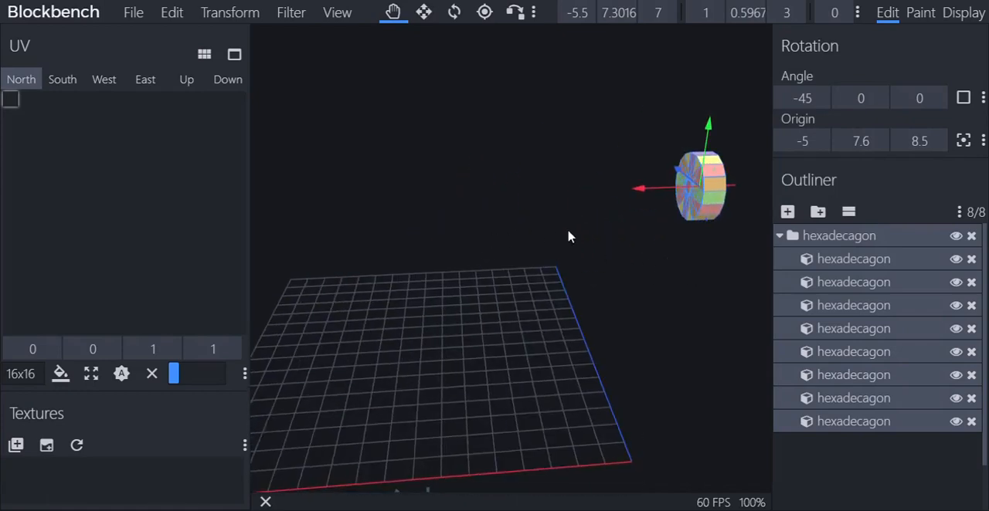
drag(651, 190, 366, 212)
drag(418, 232, 563, 258)
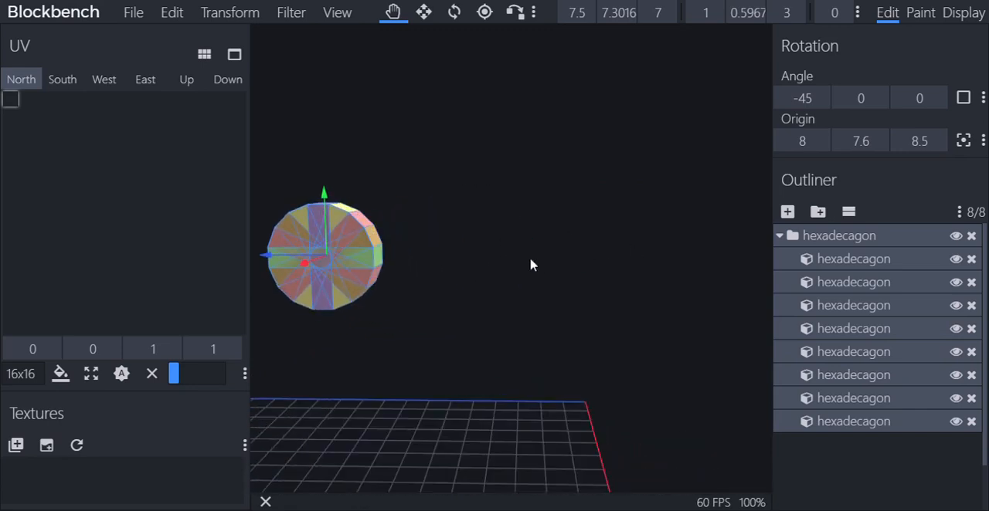
Examine the diameter 3 hexadecagon from the front, the side and at an angle, both close up and from afar
right_drag(530, 260, 626, 258)
scroll(626, 258, up, 5)
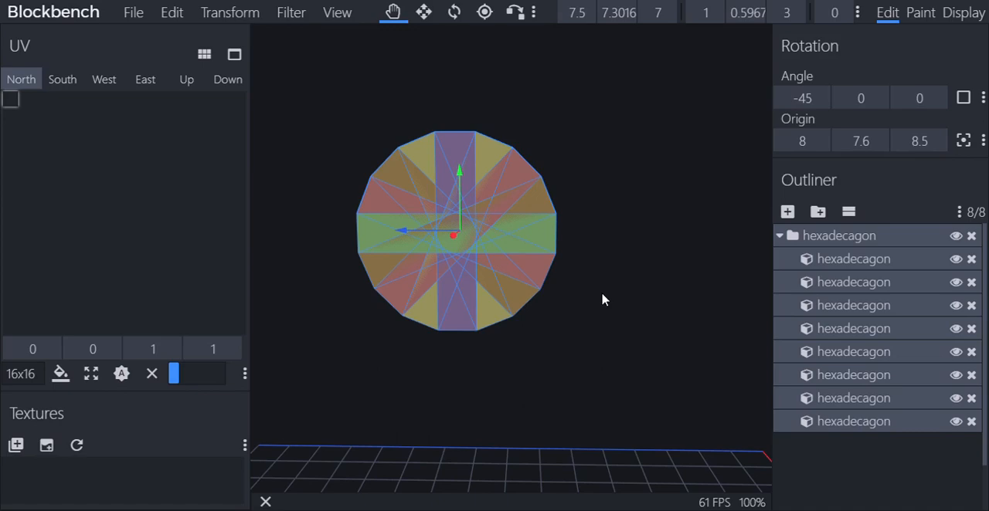
drag(603, 301, 659, 304)
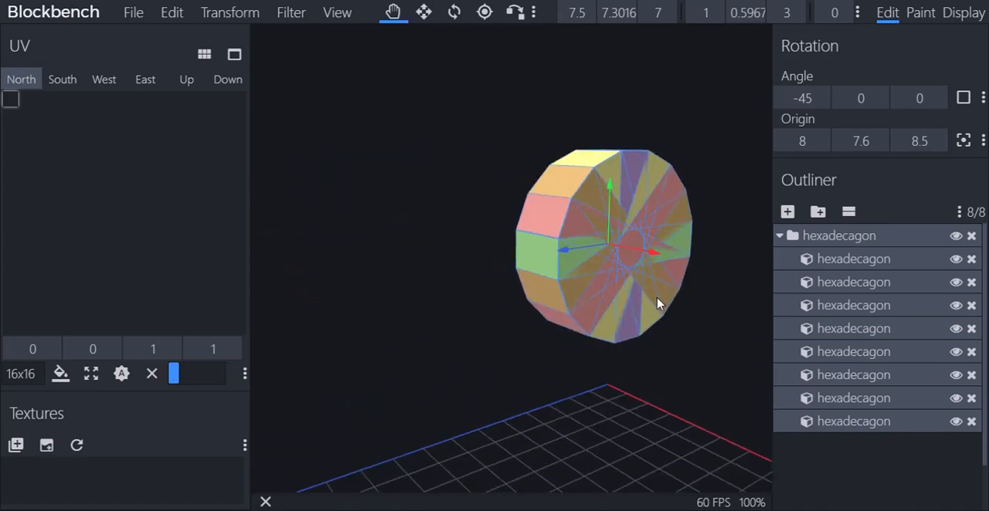
scroll(658, 304, down, 5)
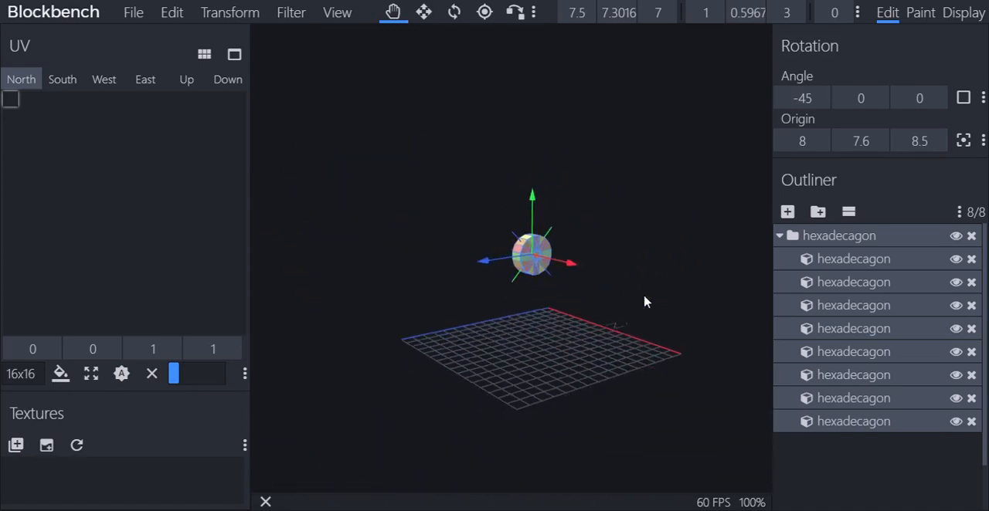
drag(645, 301, 474, 294)
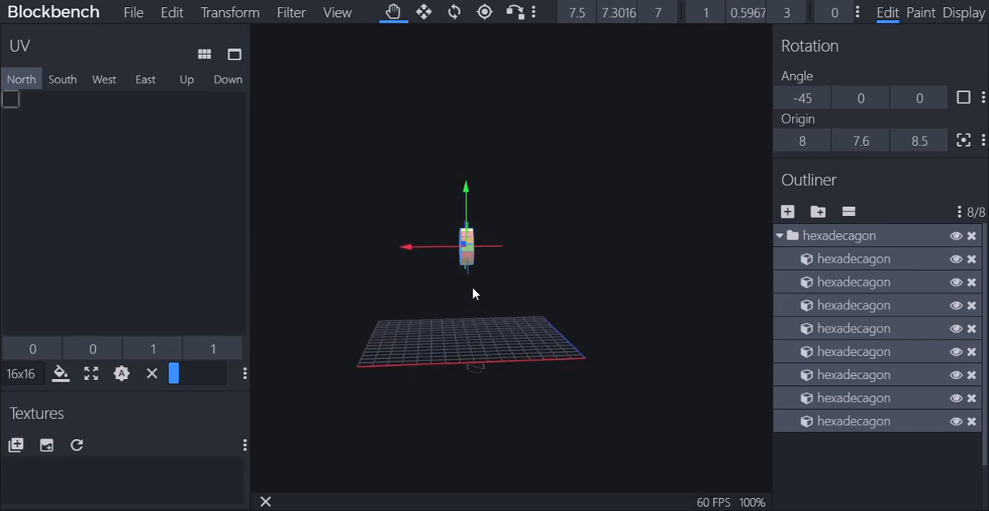
scroll(474, 293, up, 3)
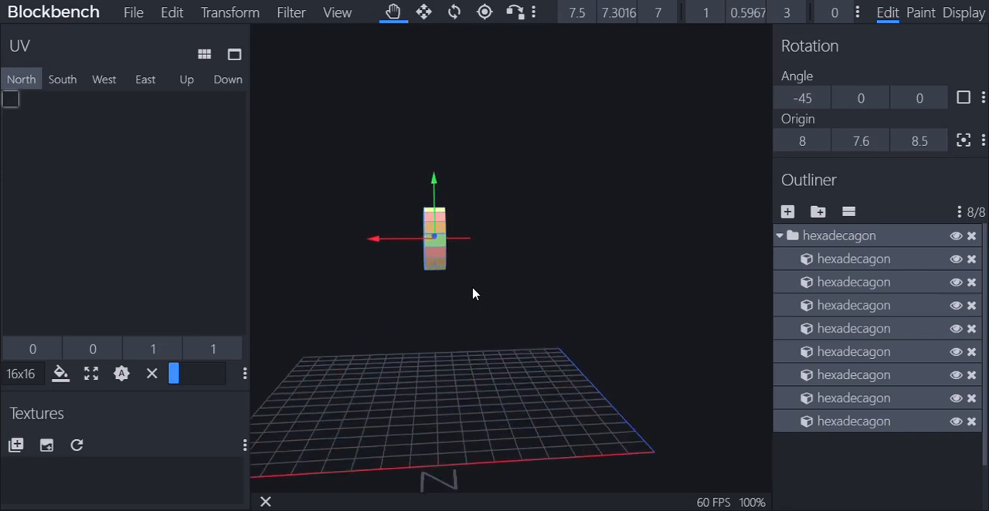
drag(473, 294, 657, 288)
drag(653, 288, 598, 307)
scroll(558, 291, up, 8)
scroll(583, 299, down, 5)
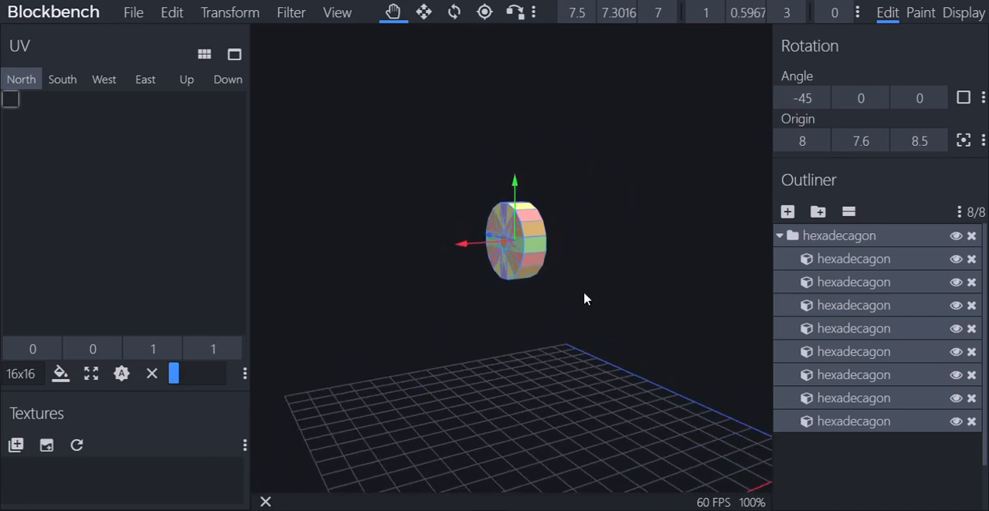
Lower the hexadecagon along Y to an origin Y of 5.6, and try Y positions of 5.5 and 5.3016
drag(507, 202, 529, 255)
click(625, 14)
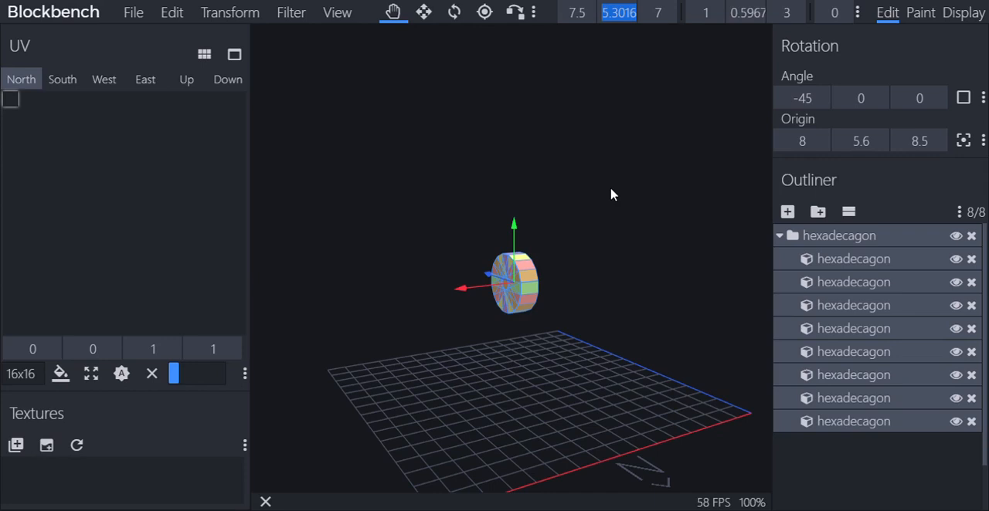
text(5.5)
drag(611, 190, 680, 175)
scroll(680, 175, up, 8)
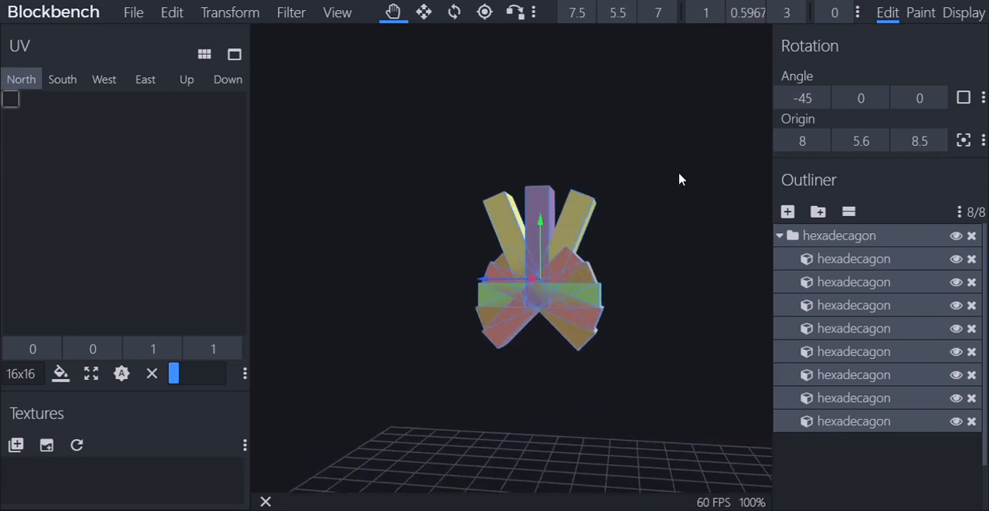
click(622, 22)
text(5.3016)
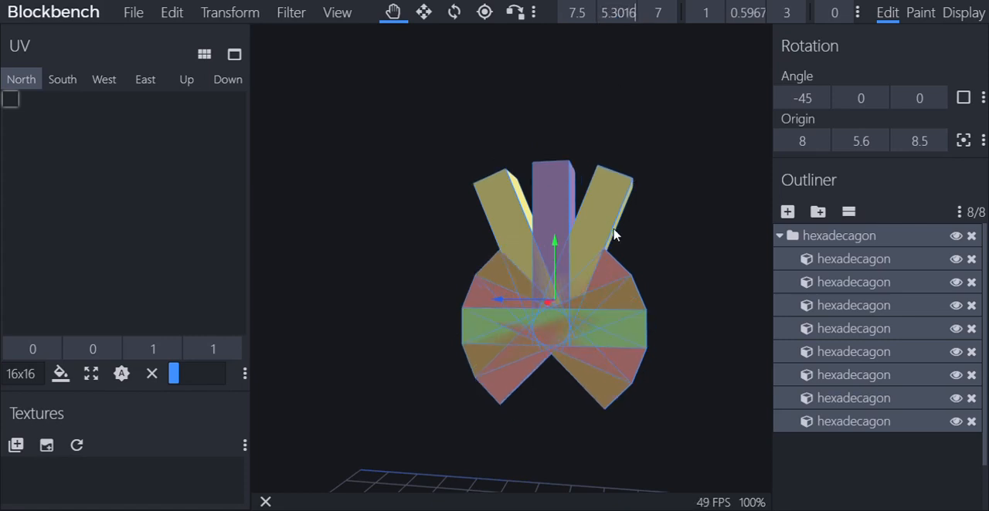
Undo the most recent Y position edits of the hexadecagon one after another
click(169, 18)
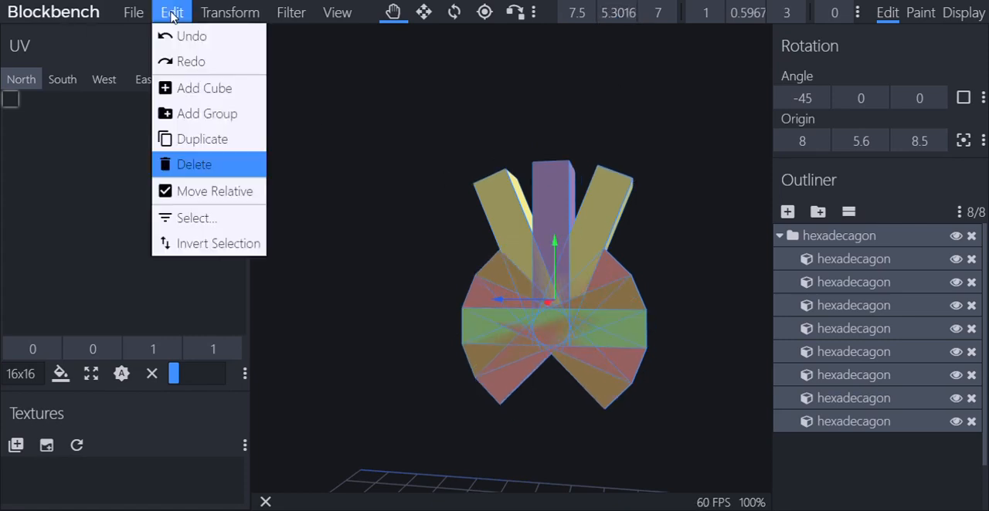
click(181, 37)
click(182, 20)
click(181, 37)
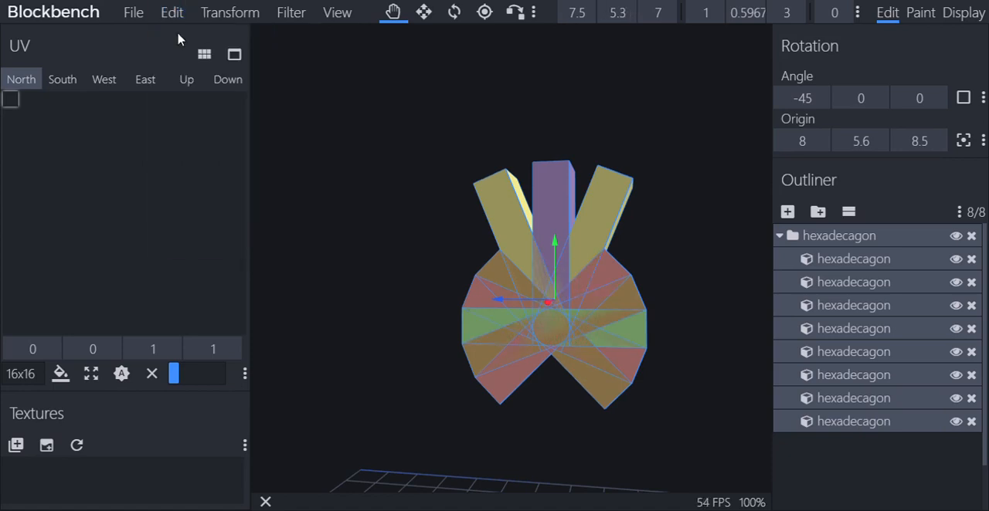
click(173, 13)
click(180, 37)
click(172, 14)
click(175, 34)
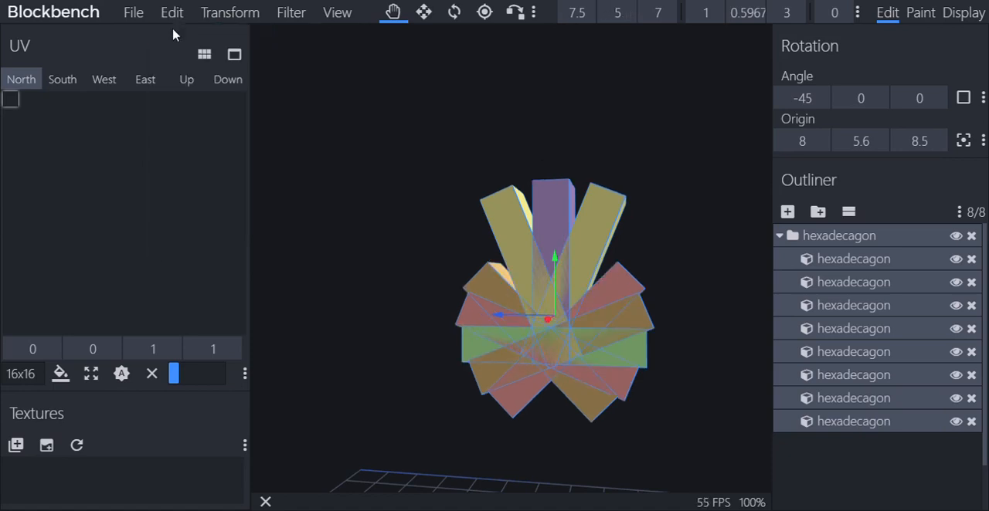
click(173, 11)
click(176, 40)
Delete the distorted hexadecagon with all its cubes from the model
scroll(483, 121, down, 5)
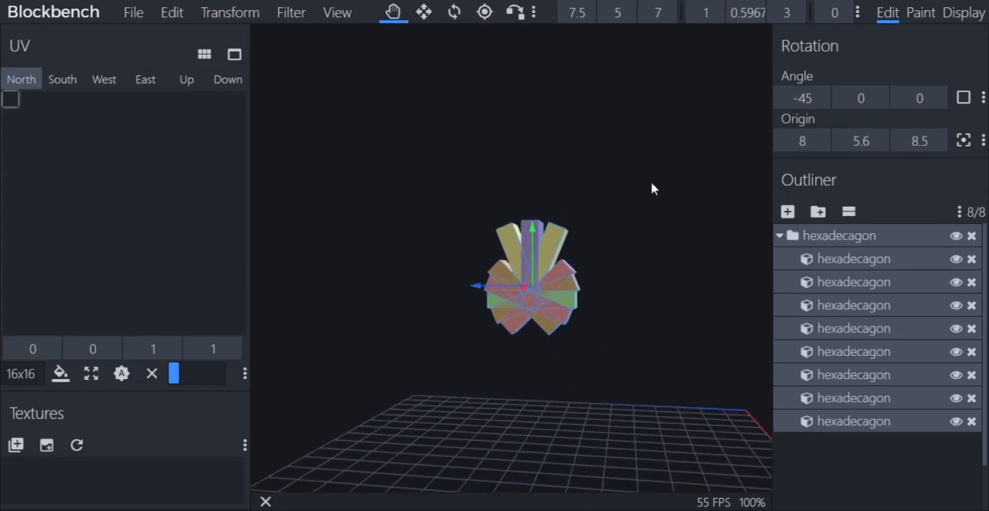
drag(652, 186, 671, 198)
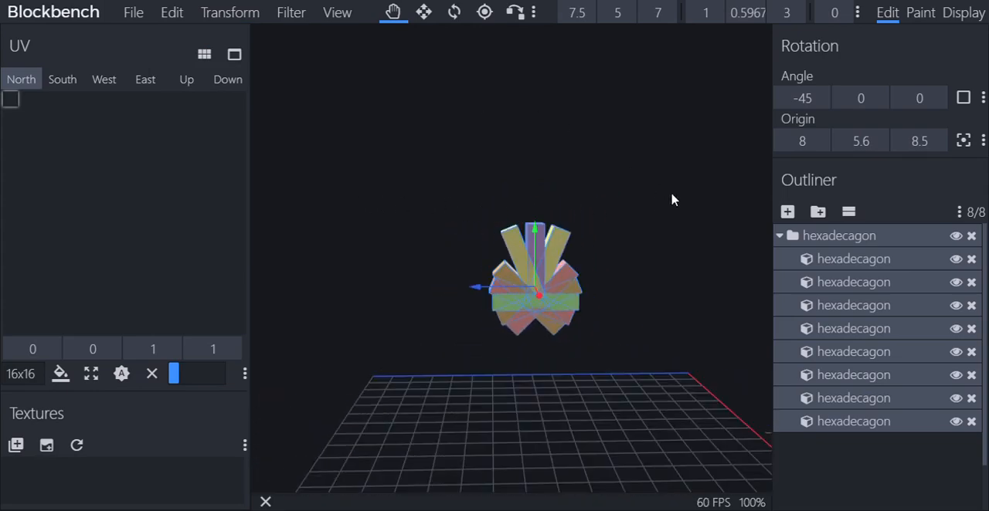
scroll(671, 201, up, 3)
right_drag(671, 200, 646, 156)
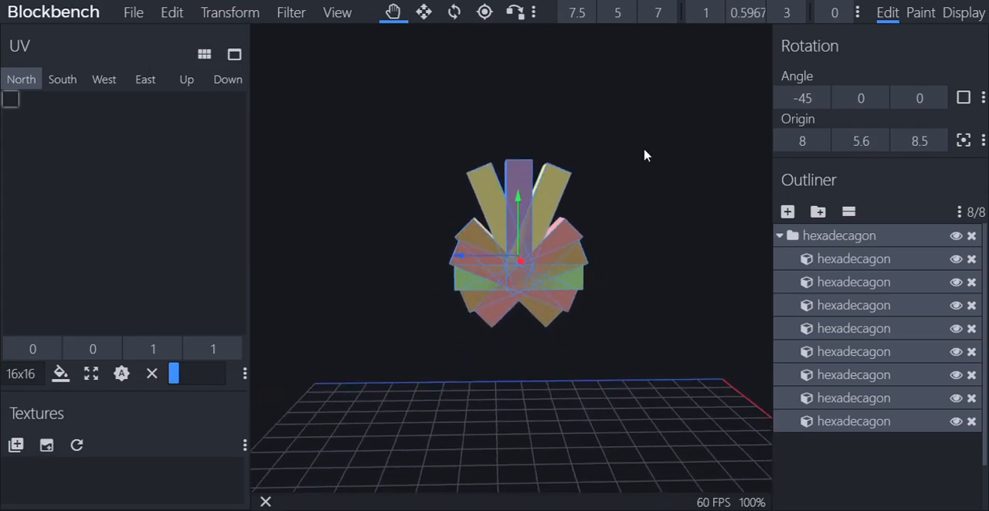
right_click(541, 251)
click(618, 440)
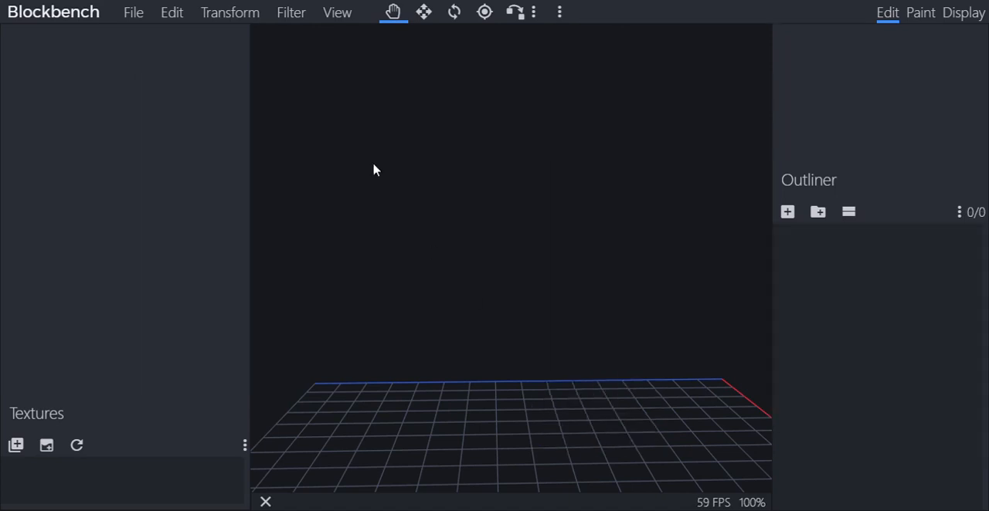
click(291, 13)
click(568, 128)
scroll(570, 130, down, 4)
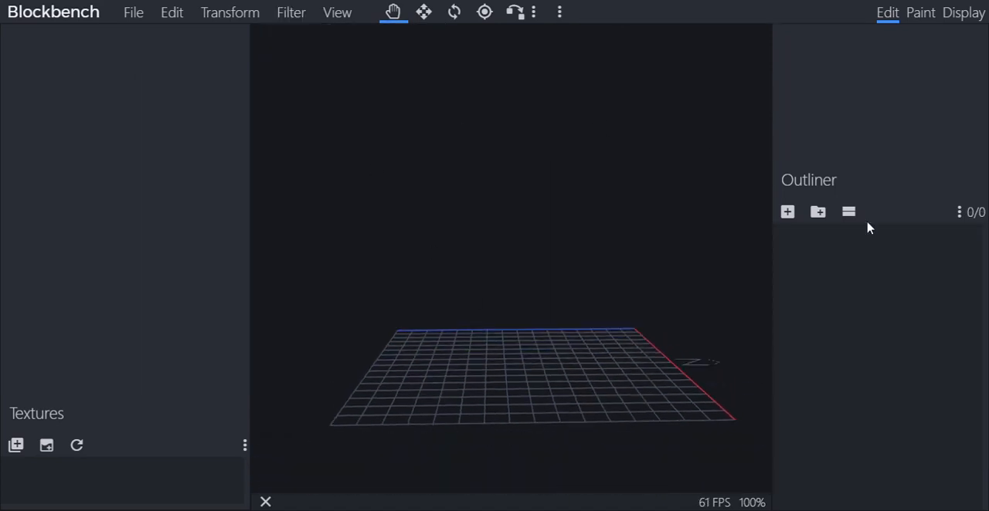
Add a cube to the empty model and move it along Z to position 5
click(784, 213)
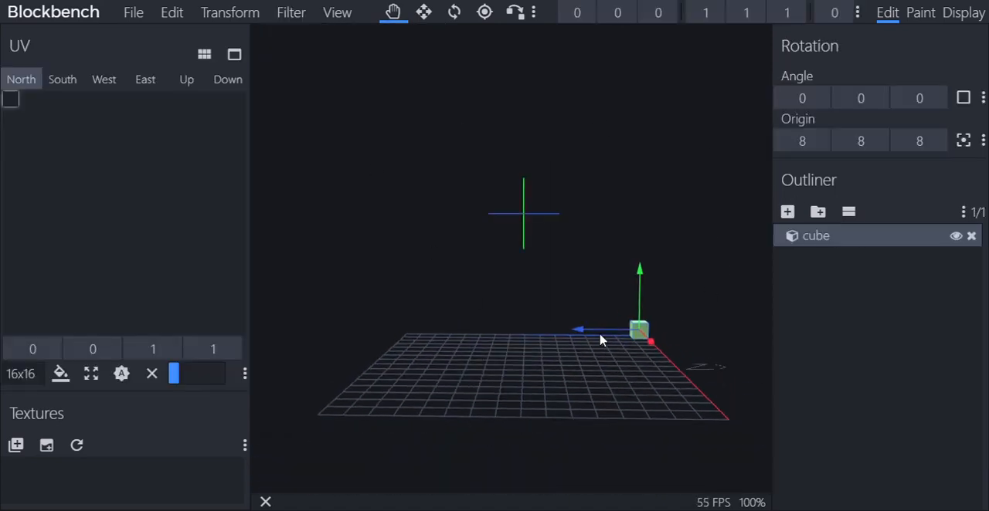
drag(601, 341, 523, 335)
Set the cube's size to 3 in X, Y and Z
click(715, 12)
text(2)
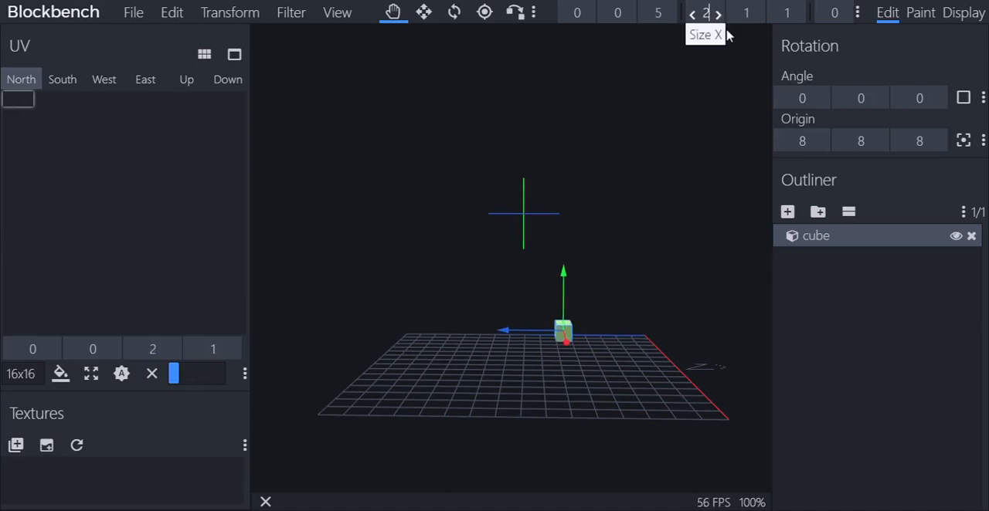
key(BackSpace)
text(3)
key(Return)
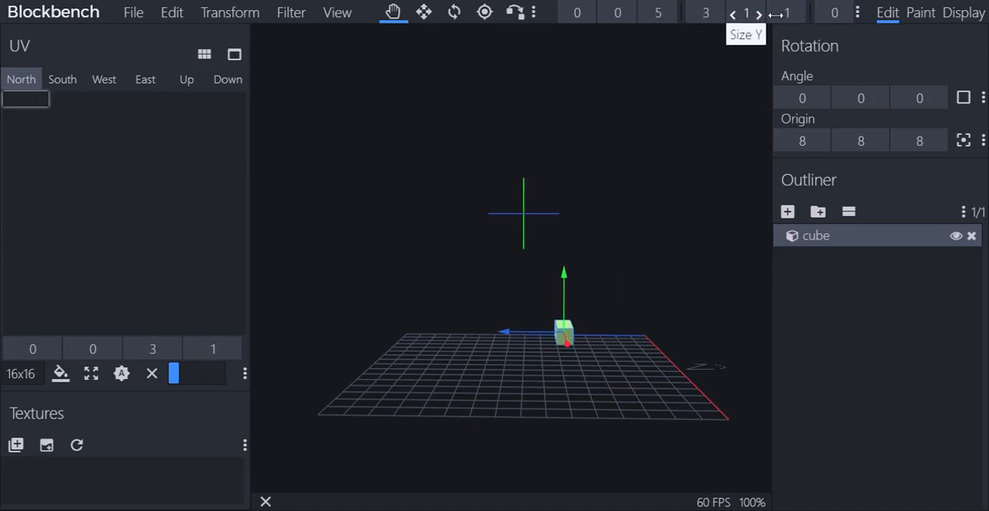
click(789, 15)
text(3)
key(Return)
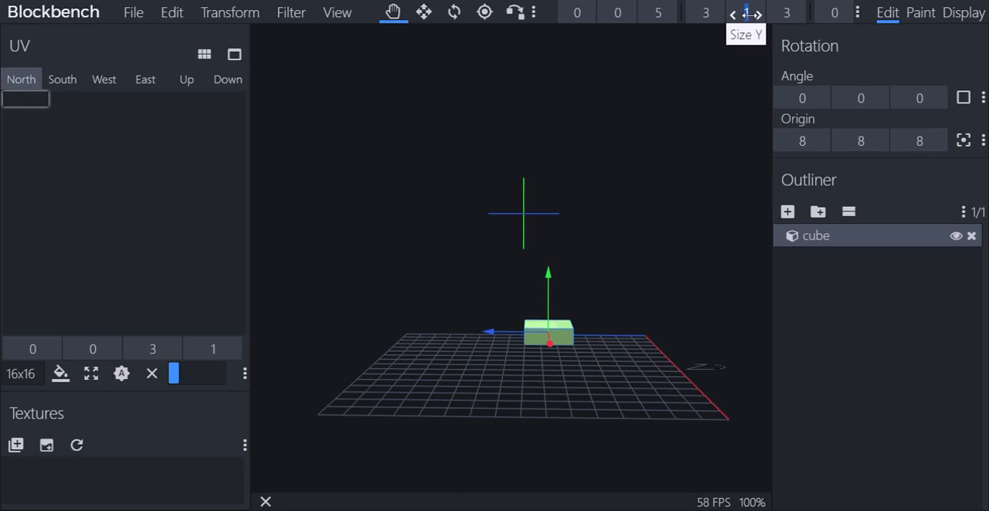
text(3)
key(Return)
Raise the cube to Y position 4 and move it along Z to position 7
drag(645, 230, 378, 229)
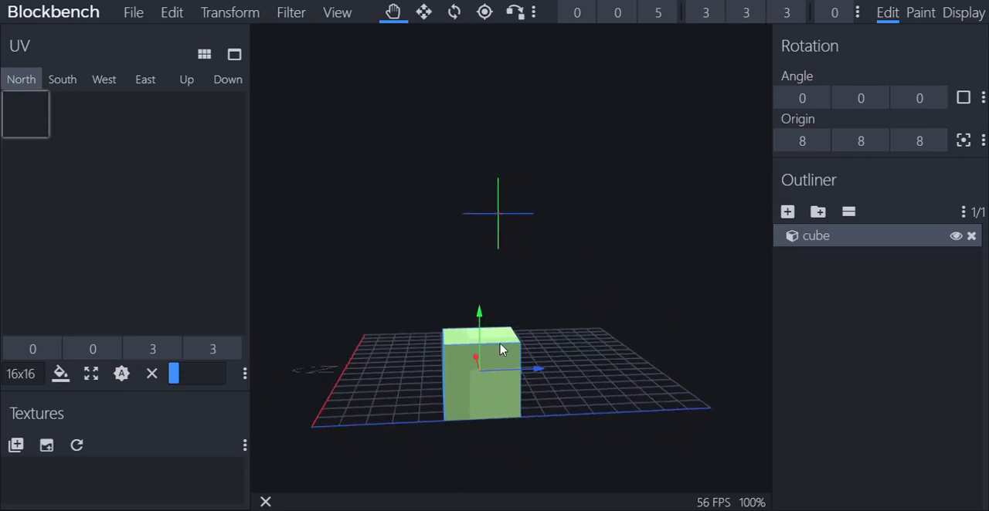
drag(481, 316, 508, 242)
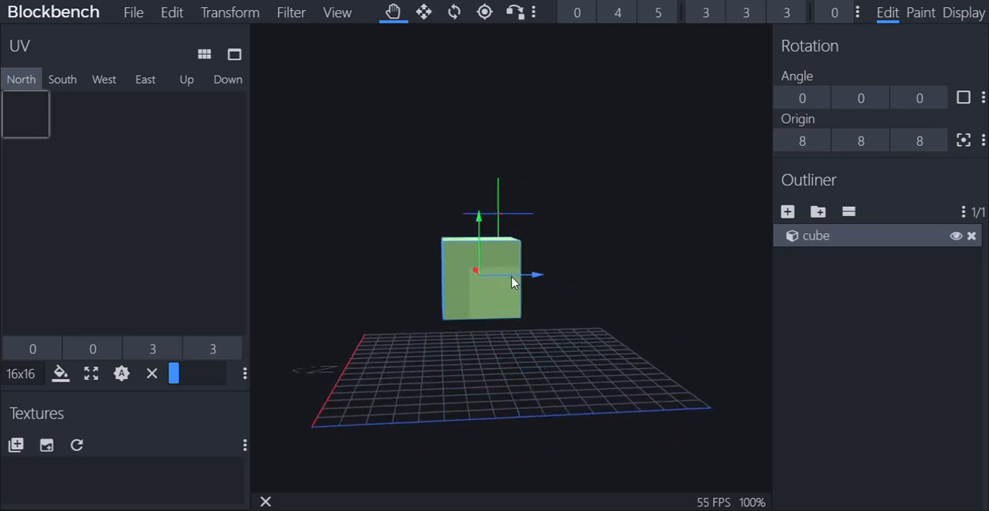
drag(512, 276, 560, 276)
Resize the cube to 3 in X, 2 in Y and 2 in Z
text(2)
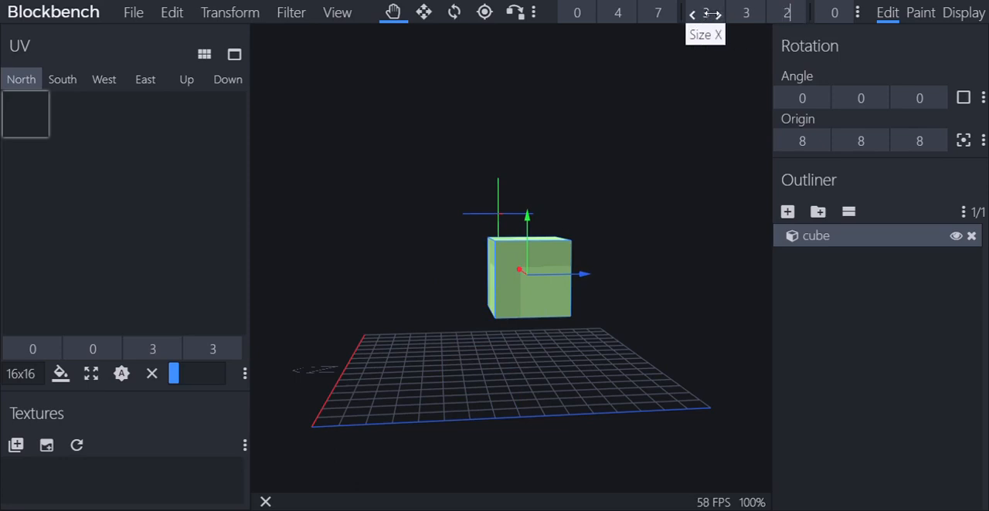
click(715, 15)
text(2)
key(Return)
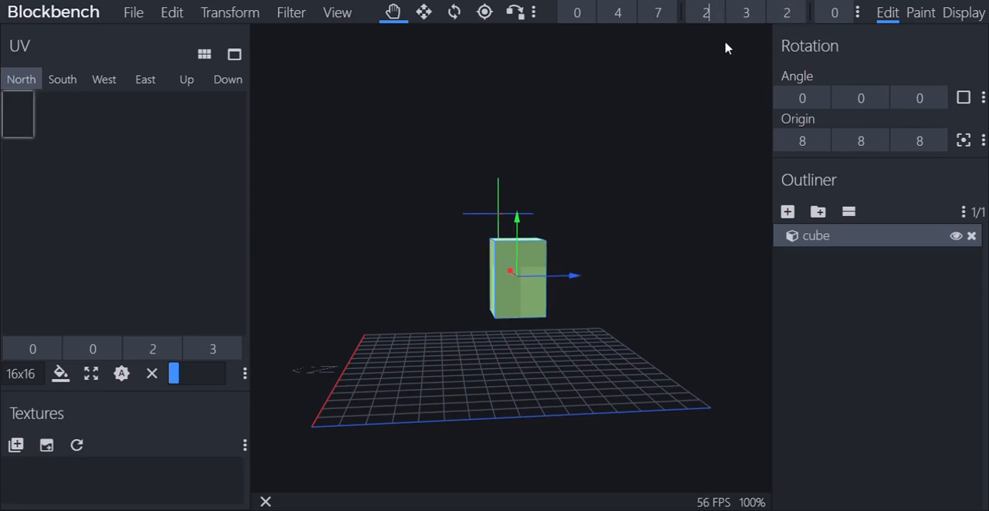
text(3)
click(748, 14)
text(2)
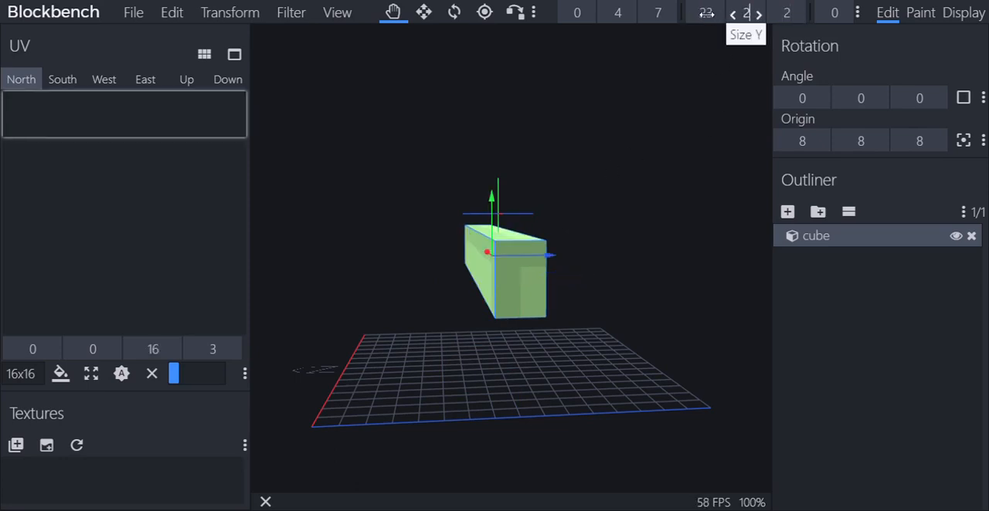
click(715, 17)
click(708, 17)
text(3)
Generate a filled hexadecagon along the X axis with a diameter of 4 beside the cube
drag(635, 155, 676, 148)
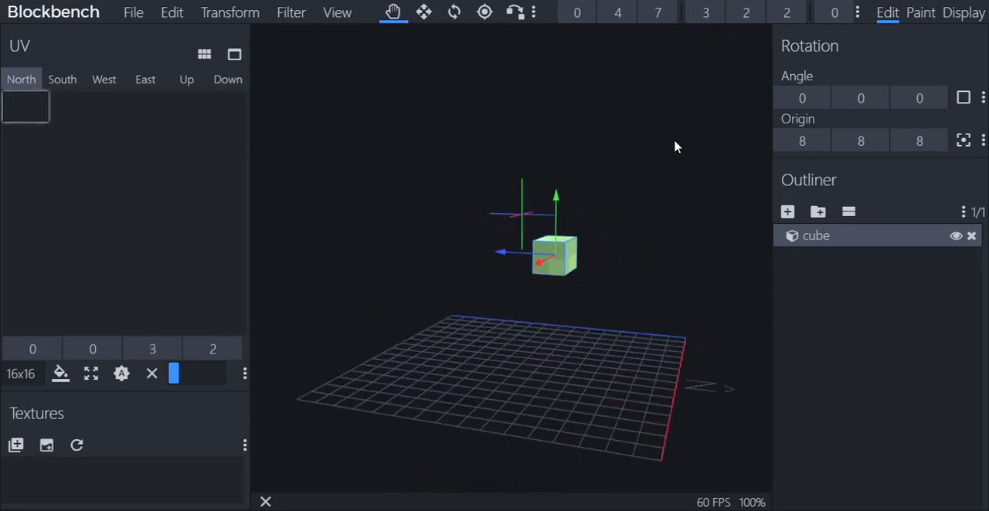
click(298, 11)
click(326, 99)
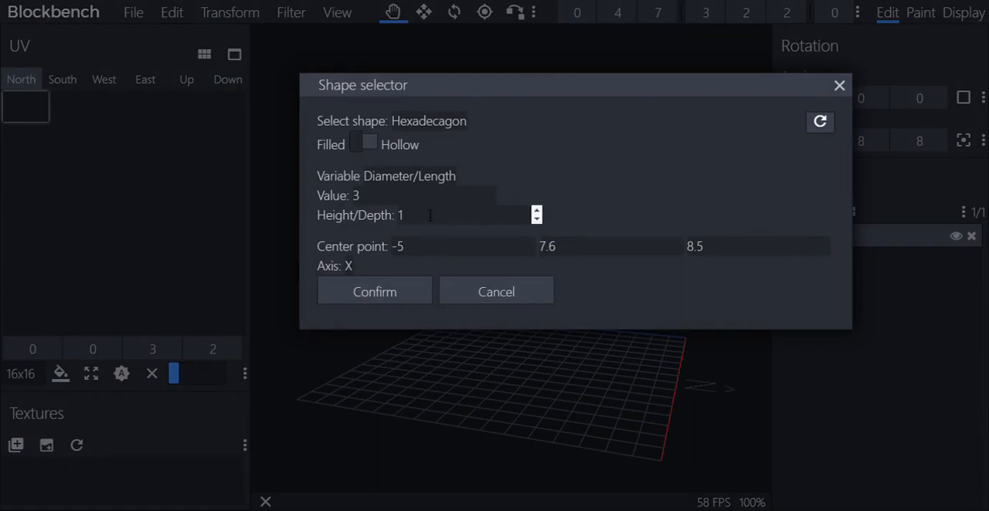
drag(391, 197, 285, 189)
text(4)
click(400, 292)
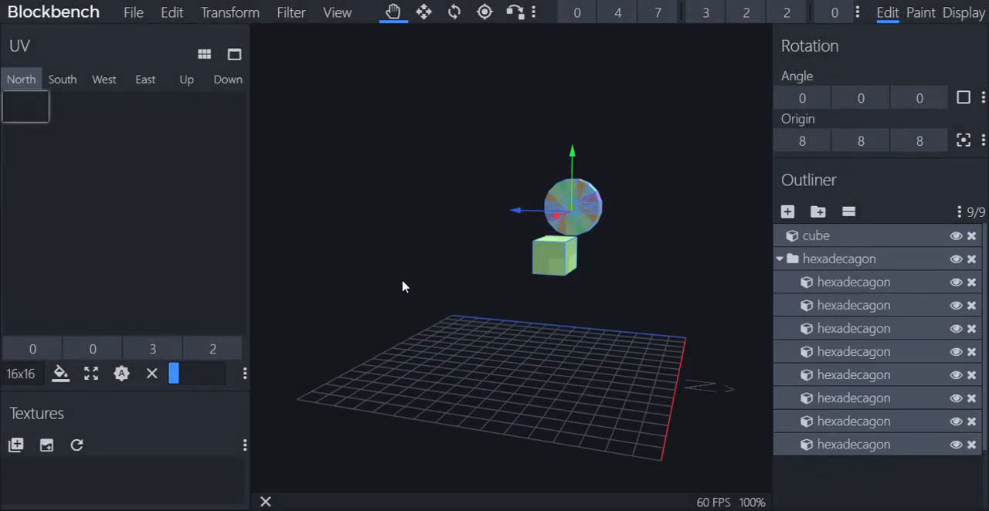
drag(633, 269, 587, 262)
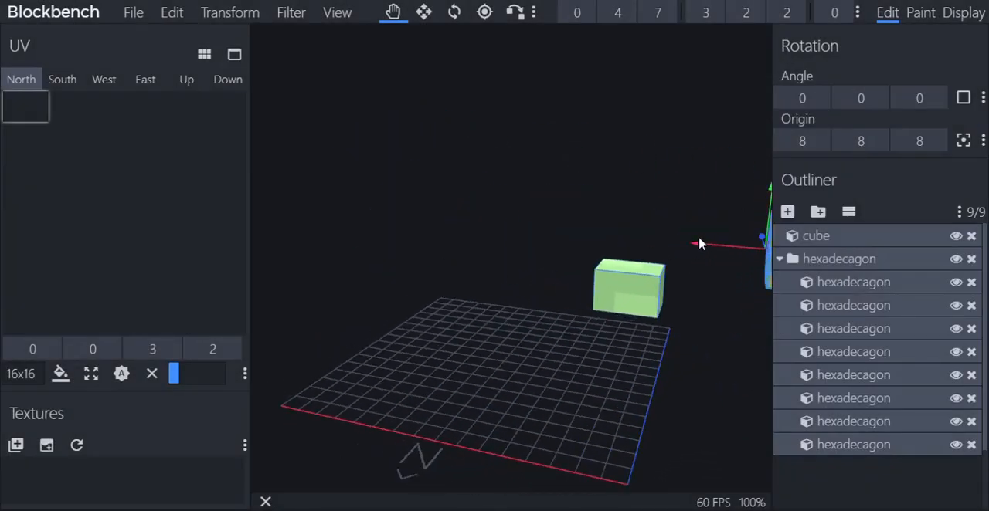
Move the cube along X to position 8 and the hexadecagon group along X to position 6.5, lining them up
drag(703, 243, 547, 222)
click(507, 272)
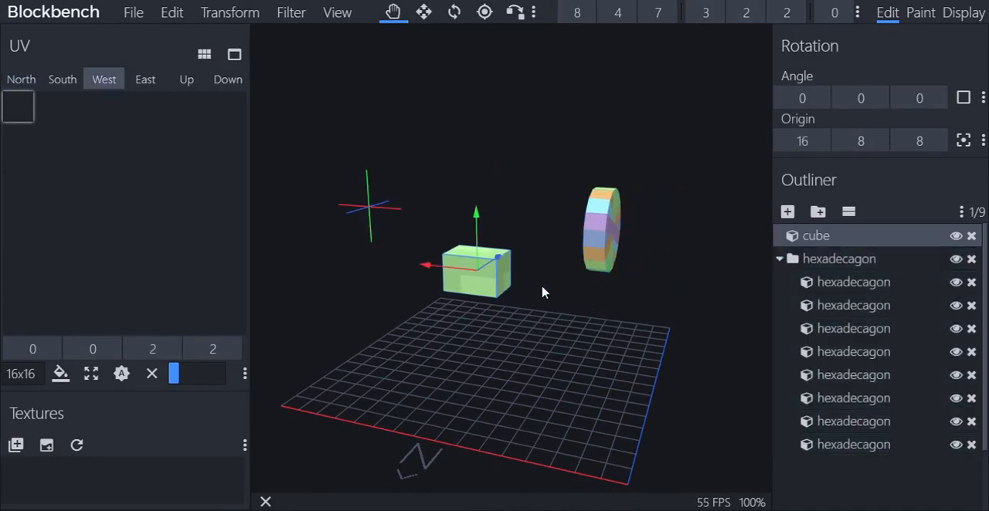
drag(543, 292, 466, 225)
click(603, 242)
click(838, 259)
scroll(547, 308, up, 5)
drag(620, 335, 514, 321)
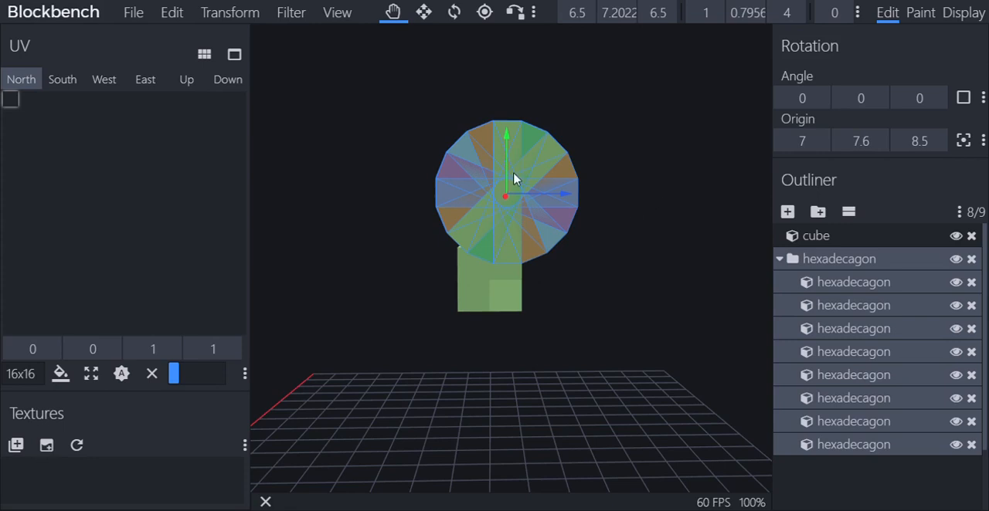
Try to centre the hexadecagon group over the cube by setting its X position to 6.5 and Z position to 6.6
click(585, 14)
text(6.4)
key(BackSpace)
text(5)
click(665, 15)
text(6.4)
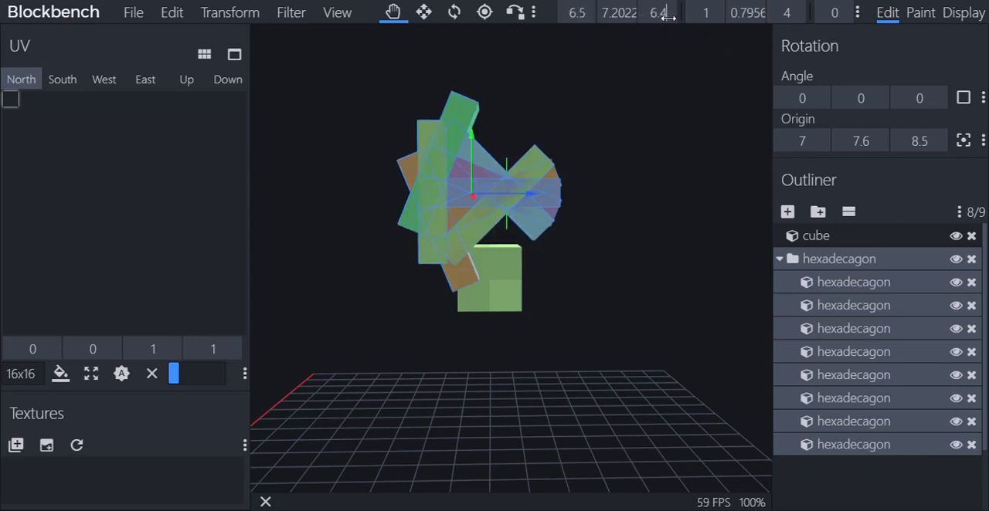
text(.3)
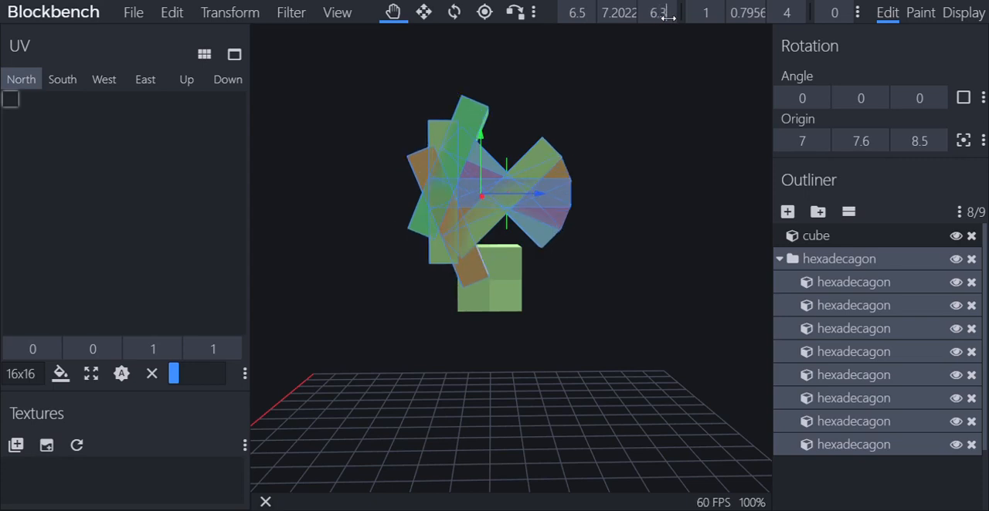
key(BackSpace)
text(5)
key(BackSpace)
text(7)
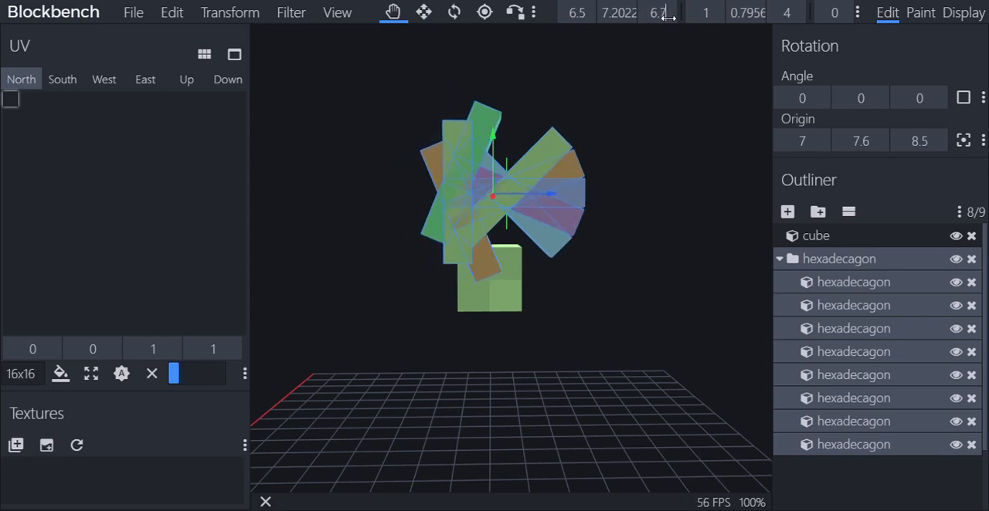
key(BackSpace)
text(6)
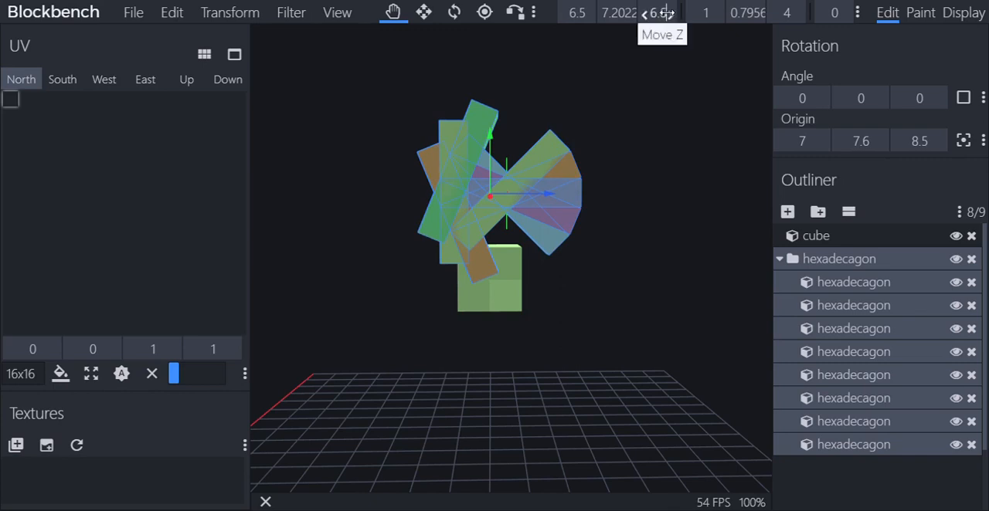
Delete the distorted hexadecagon and generate a new filled one with diameter 4, X axis and centre point Z 6.8
right_click(581, 192)
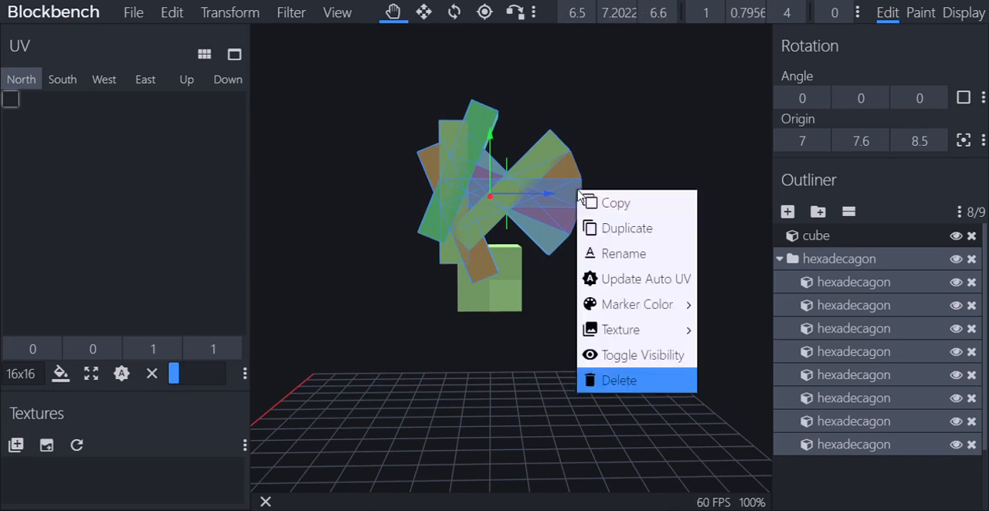
click(610, 381)
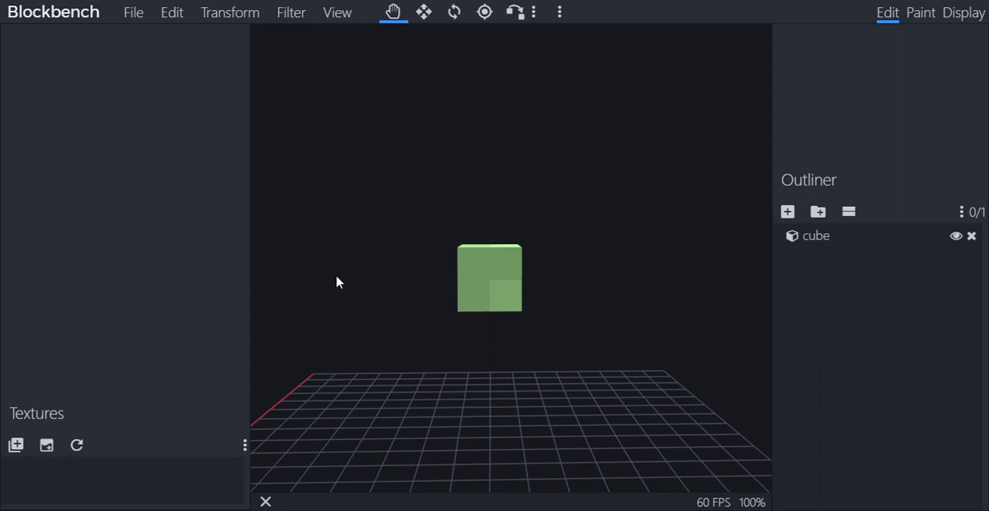
click(300, 12)
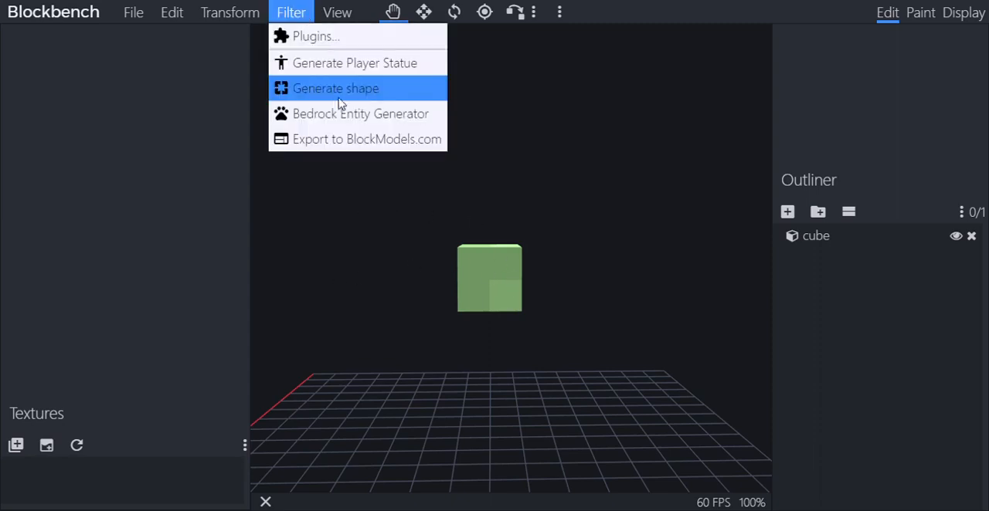
click(341, 100)
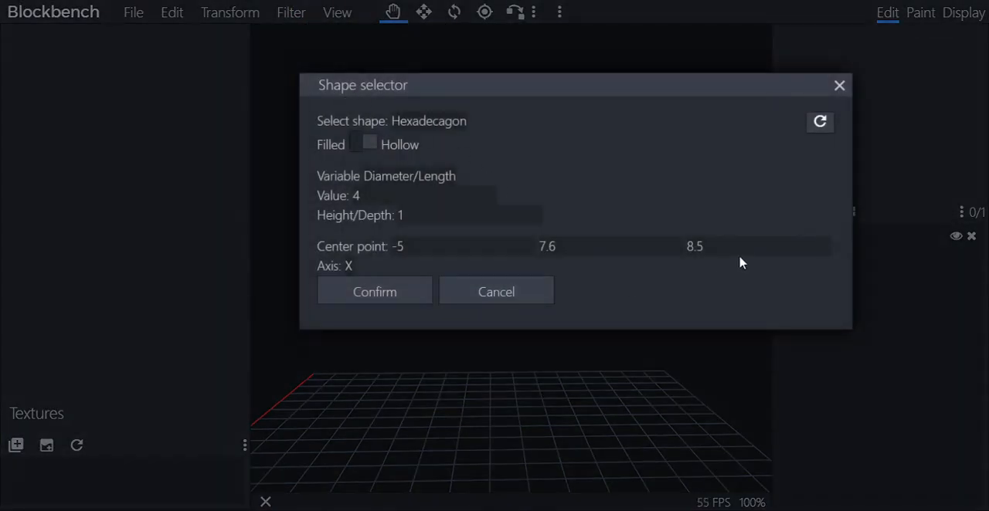
drag(707, 250, 627, 253)
text(6.8)
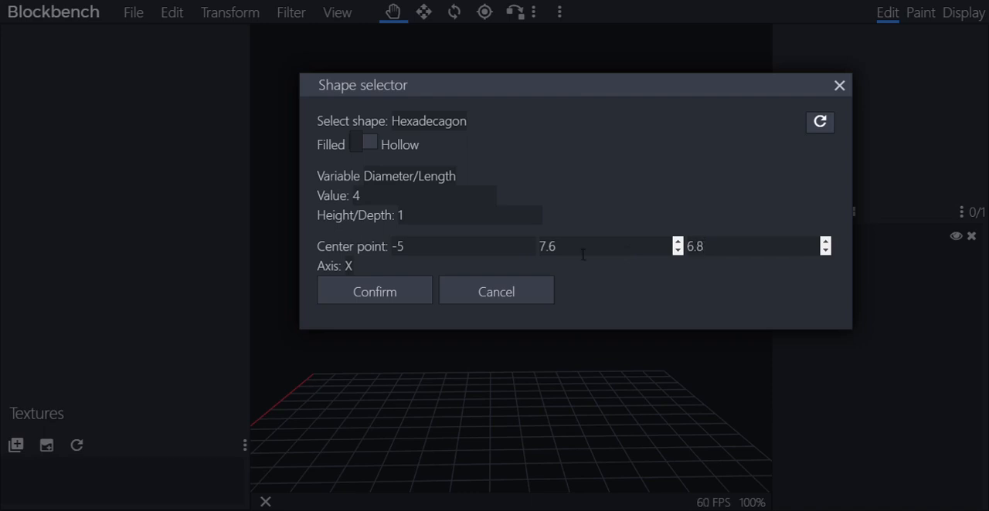
click(330, 287)
Move the new hexadecagon along X to position 6.5 and view its alignment with the cube from the side
scroll(477, 322, down, 5)
scroll(477, 332, down, 1)
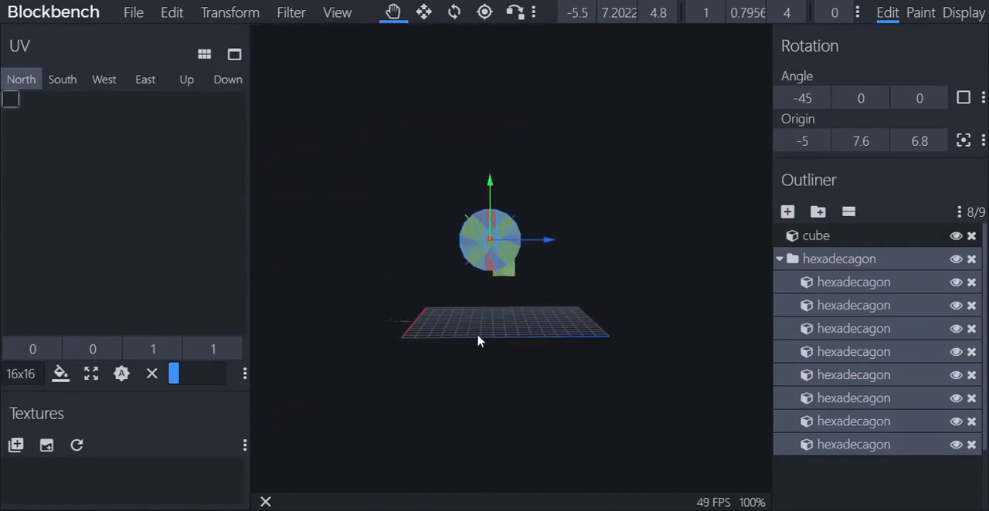
scroll(478, 341, up, 10)
drag(587, 338, 525, 321)
scroll(372, 274, down, 4)
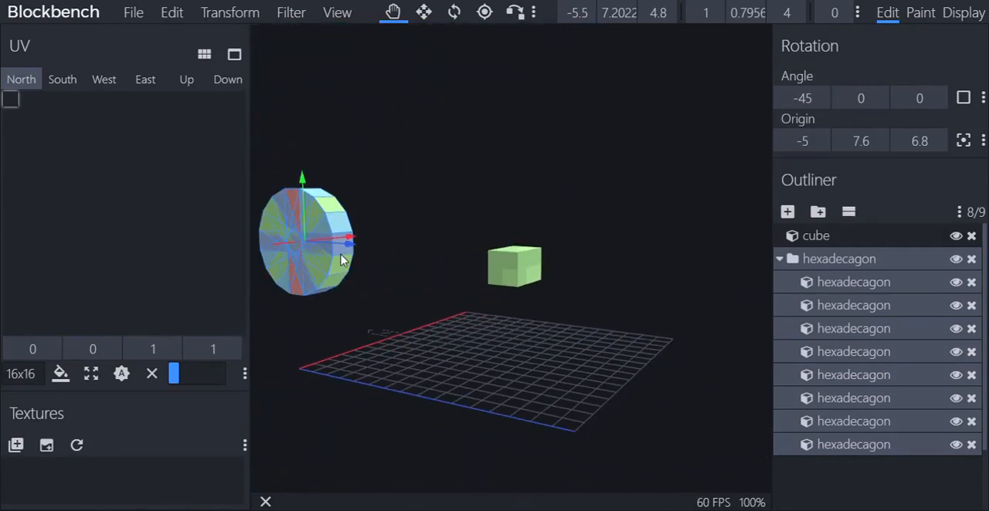
drag(342, 239, 512, 224)
drag(521, 332, 575, 330)
scroll(575, 329, up, 5)
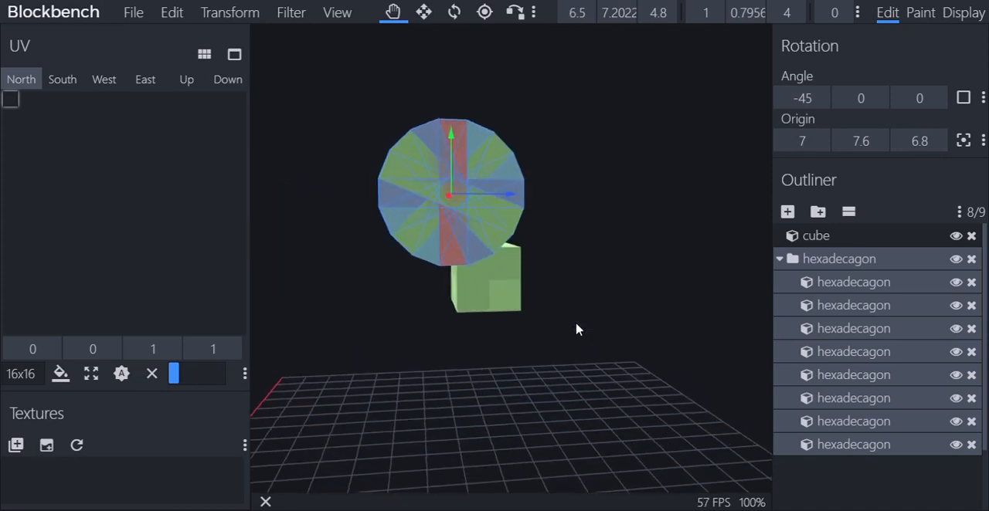
Replace the misaligned hexadecagon with a newly generated one of diameter 4 whose centre point Z is 6.6
right_click(456, 249)
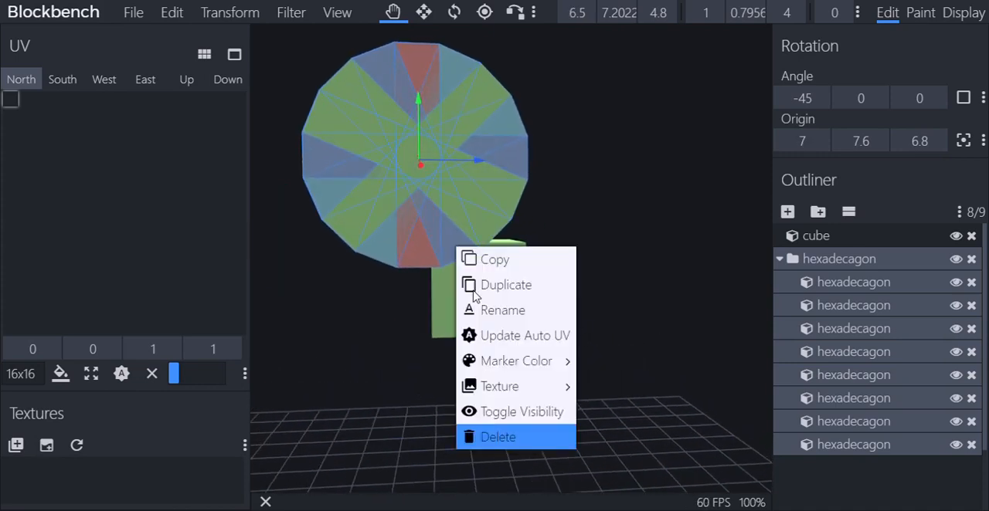
click(497, 435)
click(291, 12)
click(379, 88)
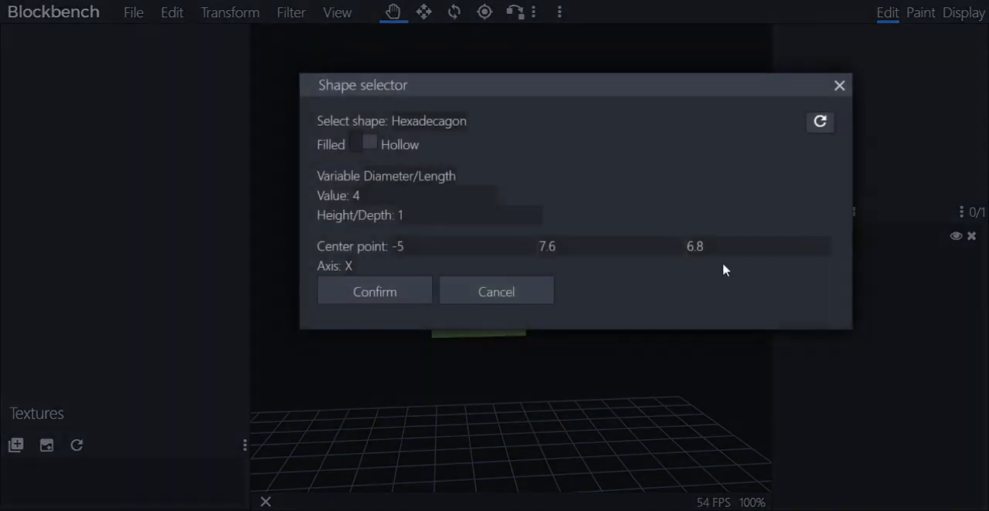
double_click(703, 255)
text(6)
click(352, 290)
Move the regenerated hexadecagon along X to position 7.5 and compare its alignment with the cube
scroll(586, 414, down, 5)
drag(605, 396, 314, 274)
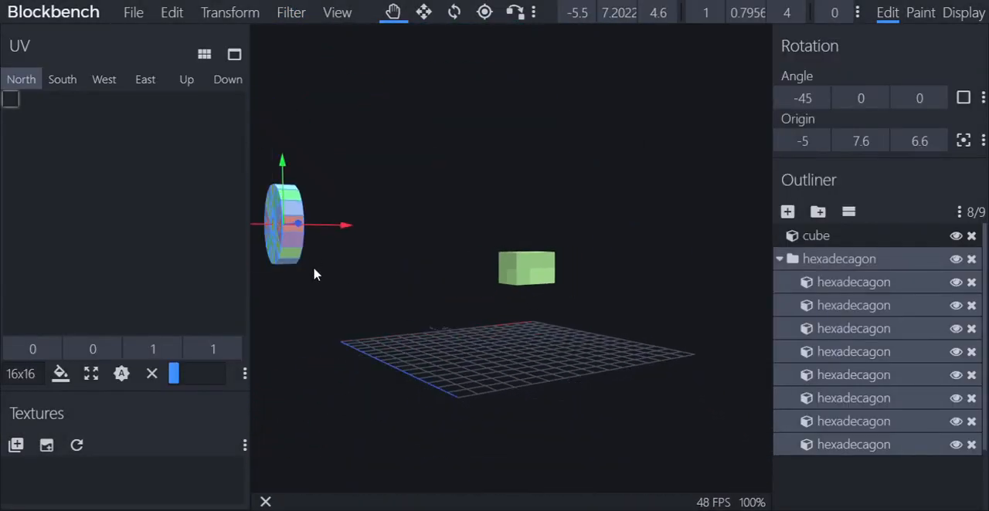
drag(328, 228, 529, 241)
drag(526, 324, 626, 338)
scroll(574, 327, up, 4)
scroll(574, 332, up, 1)
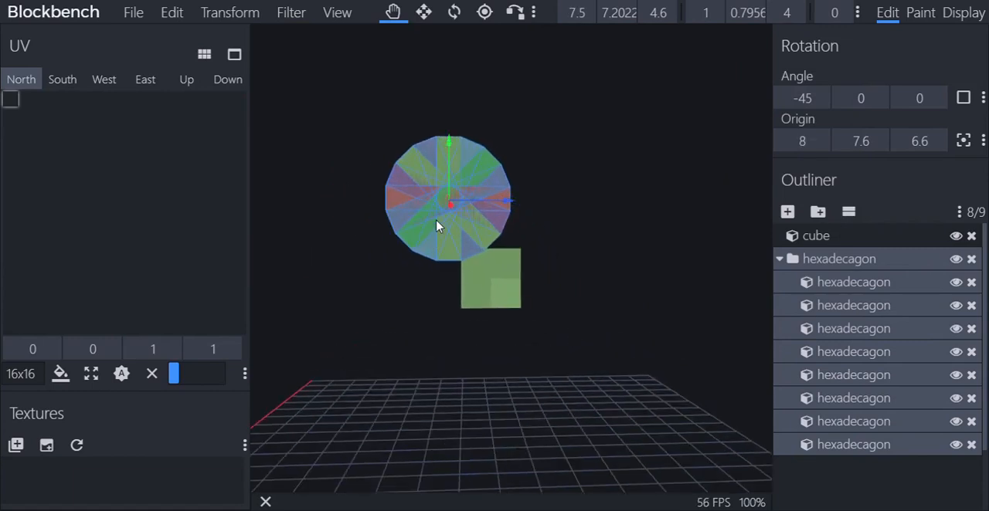
Shift only the hexadecagon's horizontal segment along Z to position 5.9 to test the offset needed over the cube
click(478, 202)
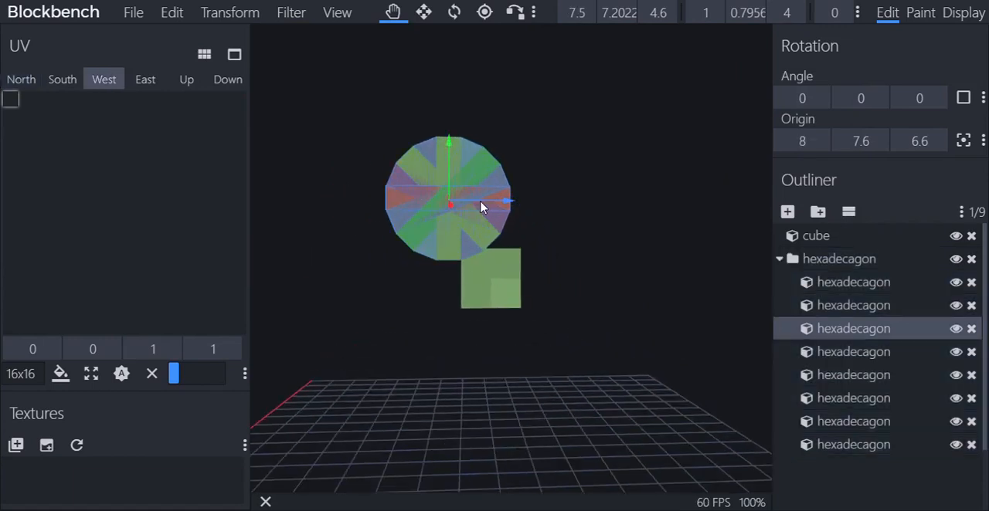
drag(481, 208, 508, 212)
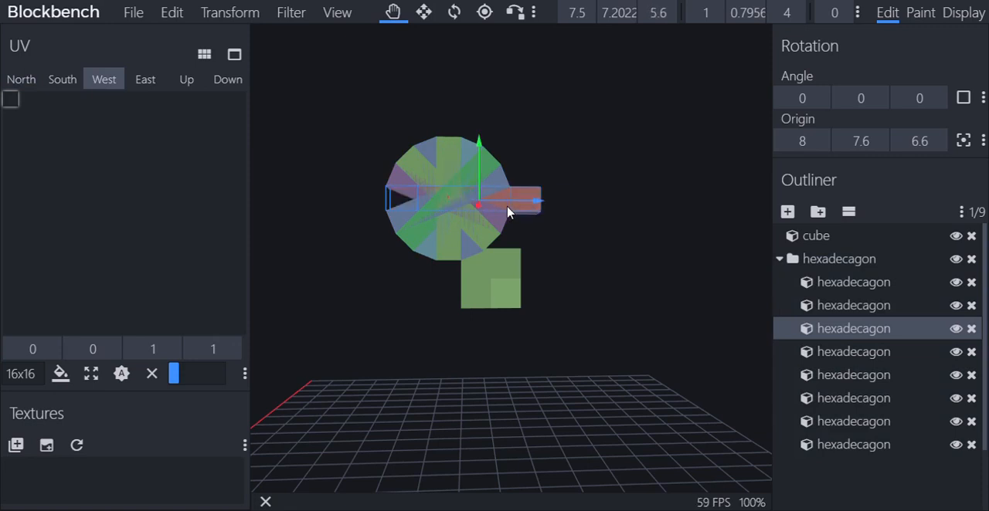
drag(590, 292, 585, 297)
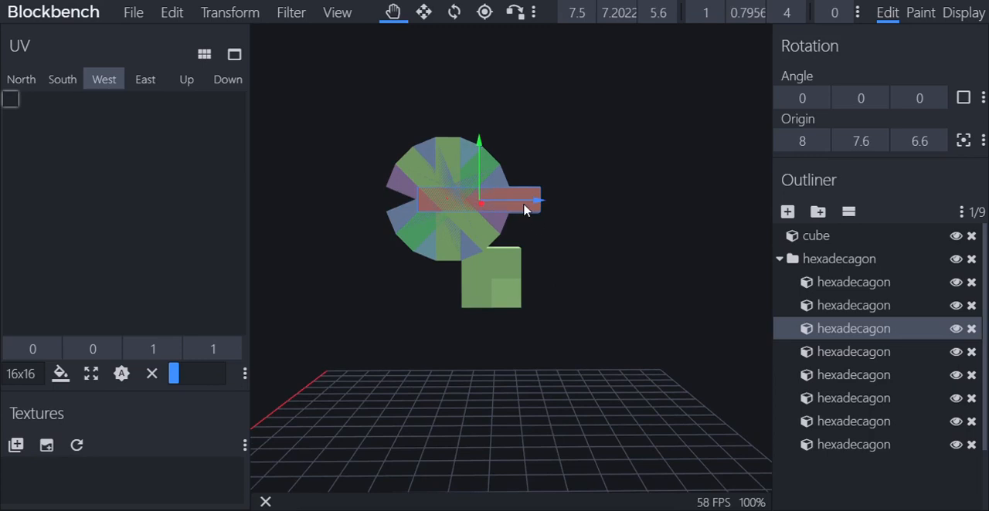
click(659, 14)
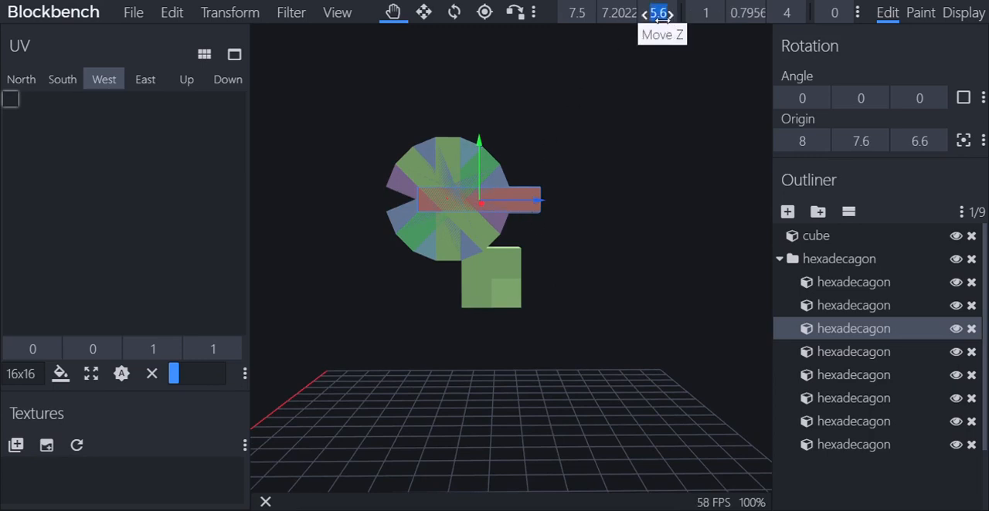
text(6)
key(BackSpace)
text(5.9)
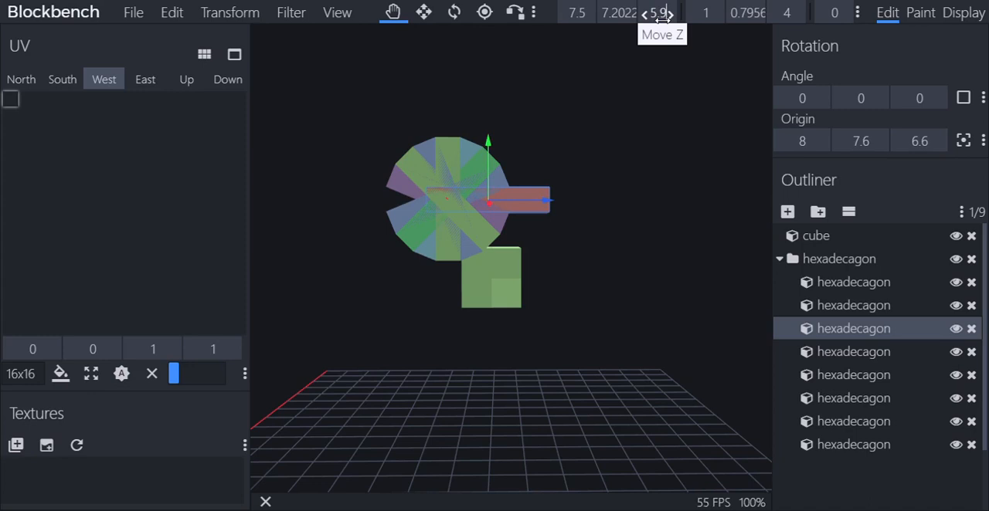
key(BackSpace)
text(8)
click(665, 15)
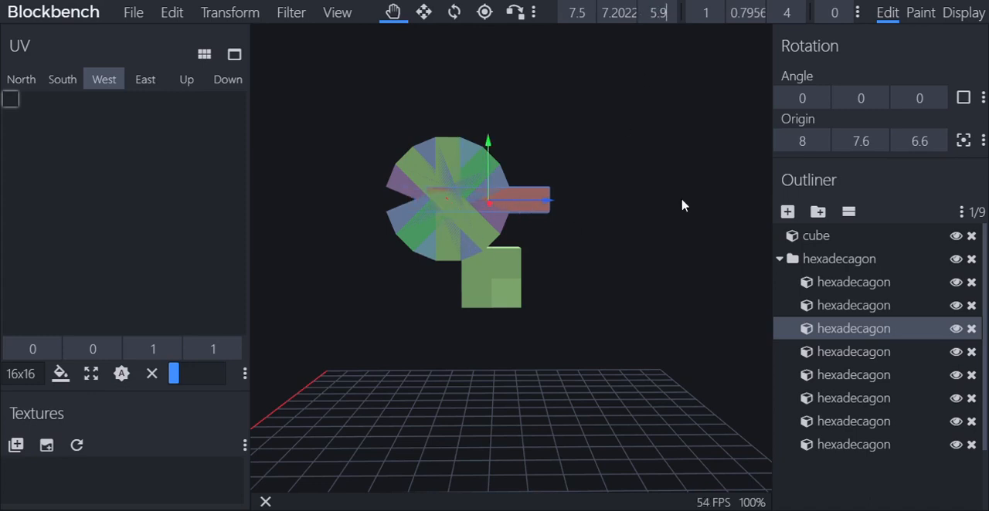
Delete the whole hexadecagon group, including the shifted segment, leaving only the cube
click(854, 261)
right_click(488, 226)
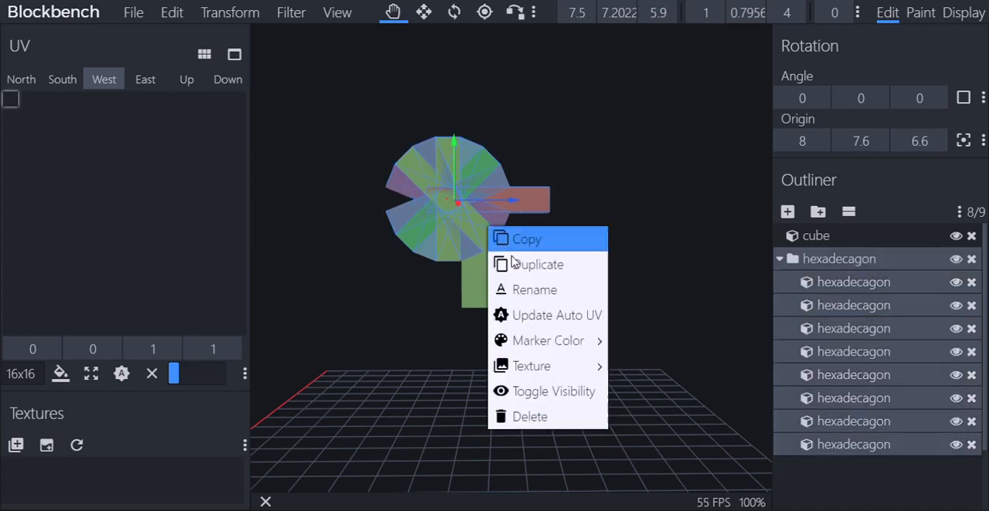
click(578, 432)
right_click(466, 229)
click(516, 411)
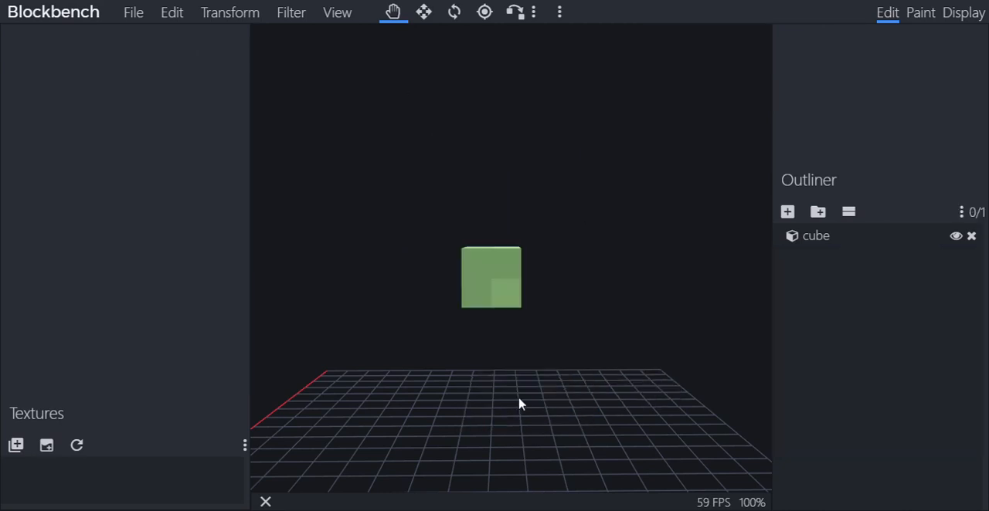
Generate a filled hexadecagon with diameter 4, height 1, X axis and centre point -5, 7.6, 5.9
click(294, 14)
click(324, 89)
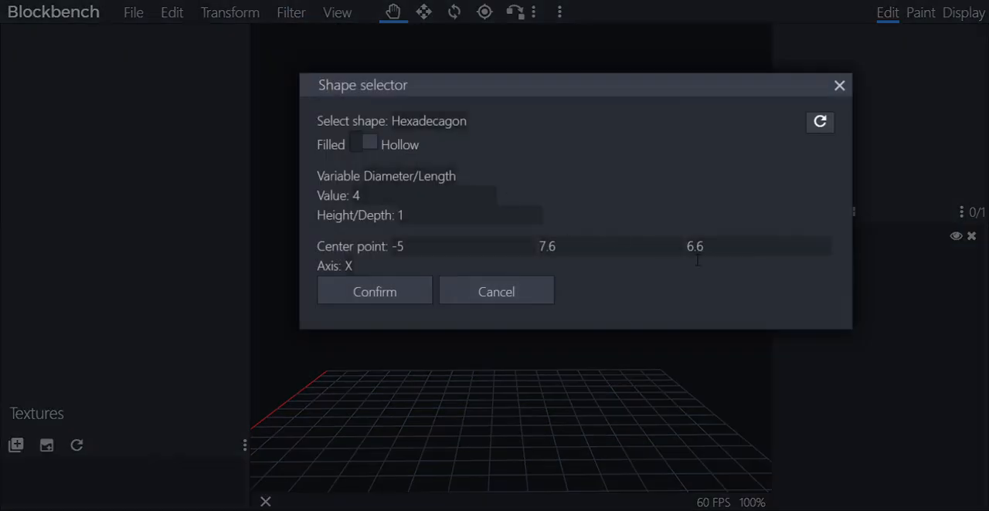
drag(730, 261, 652, 259)
text(5.9)
click(365, 291)
Move the hexadecagon along X to position 6.5 and along Z to position 5.9, placing it over the cube
scroll(369, 291, down, 5)
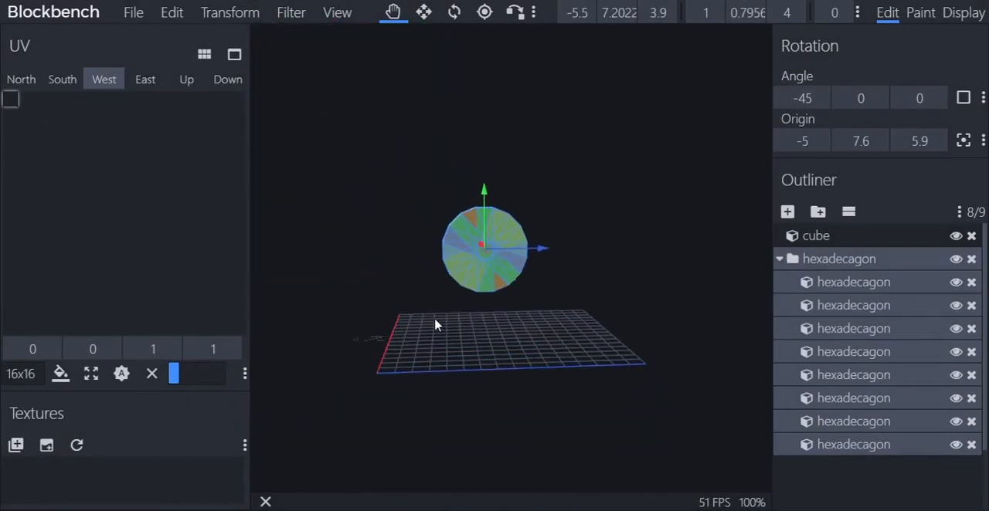
drag(435, 325, 427, 323)
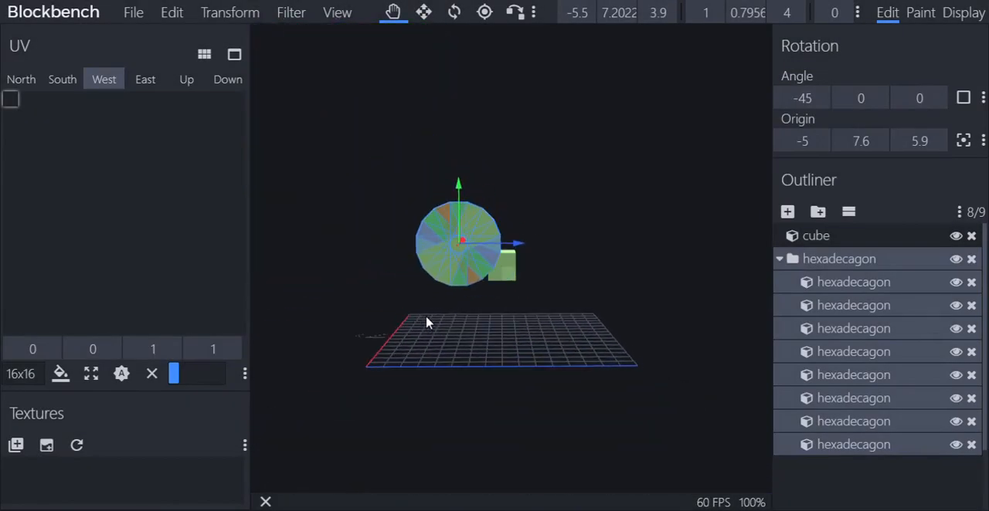
scroll(595, 283, up, 5)
drag(522, 375, 476, 371)
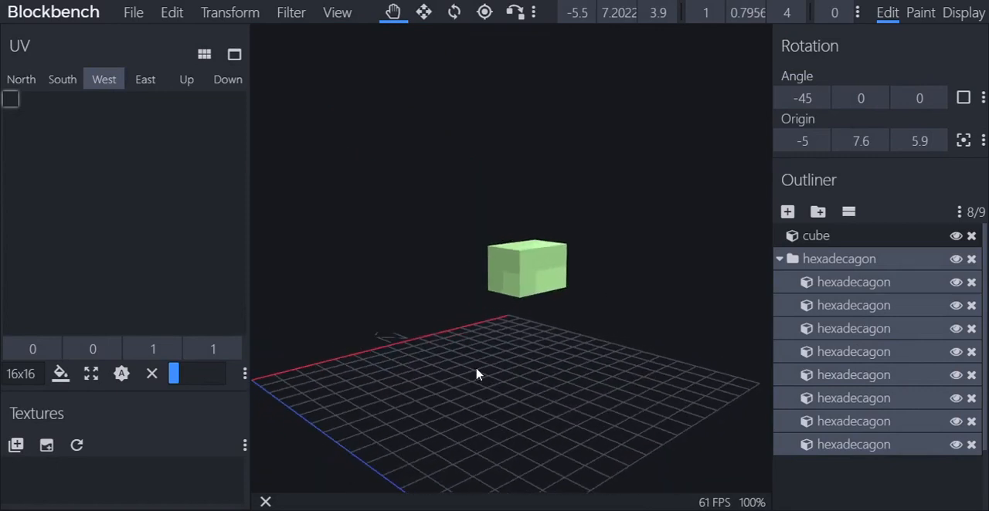
scroll(440, 321, down, 5)
drag(374, 252, 543, 237)
drag(568, 330, 692, 320)
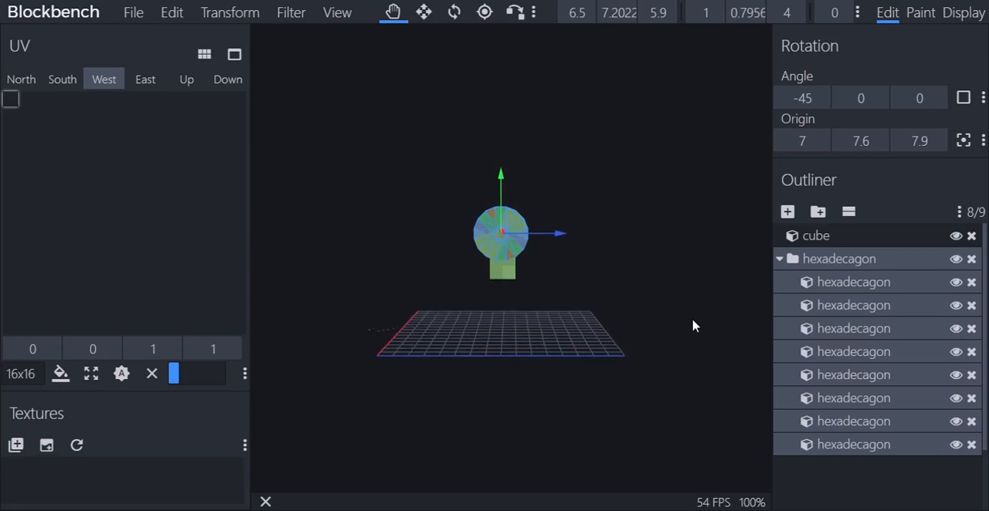
scroll(693, 327, up, 5)
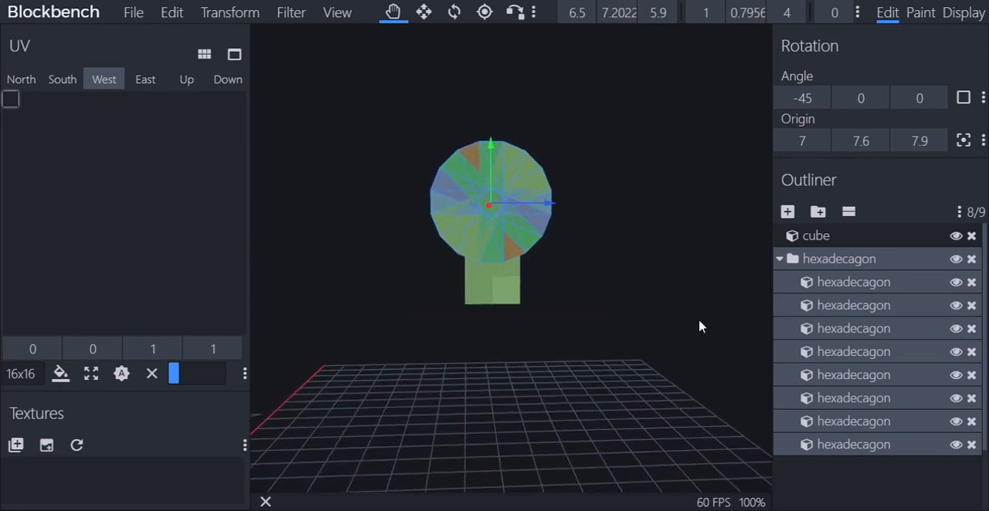
drag(700, 321, 669, 309)
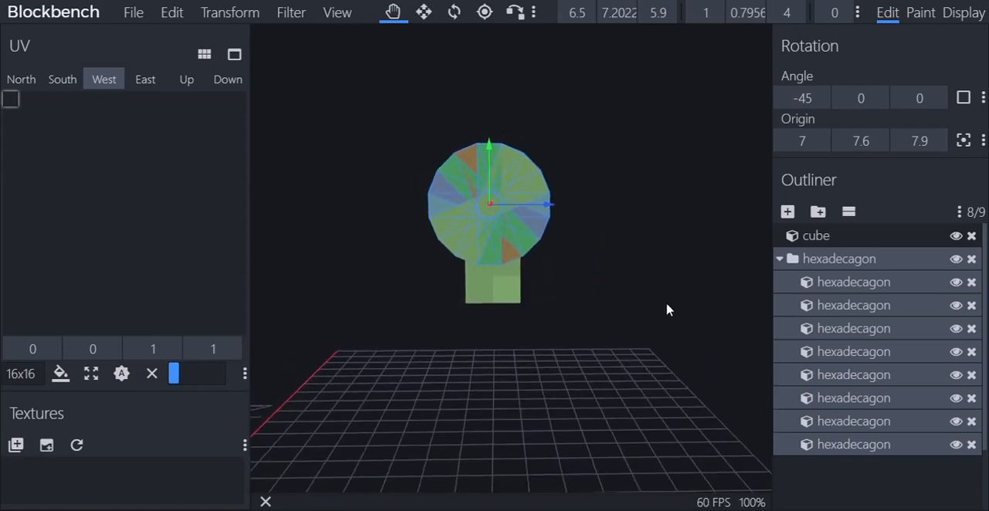
Delete the hexadecagon group, keeping only the cube in the model
right_click(492, 252)
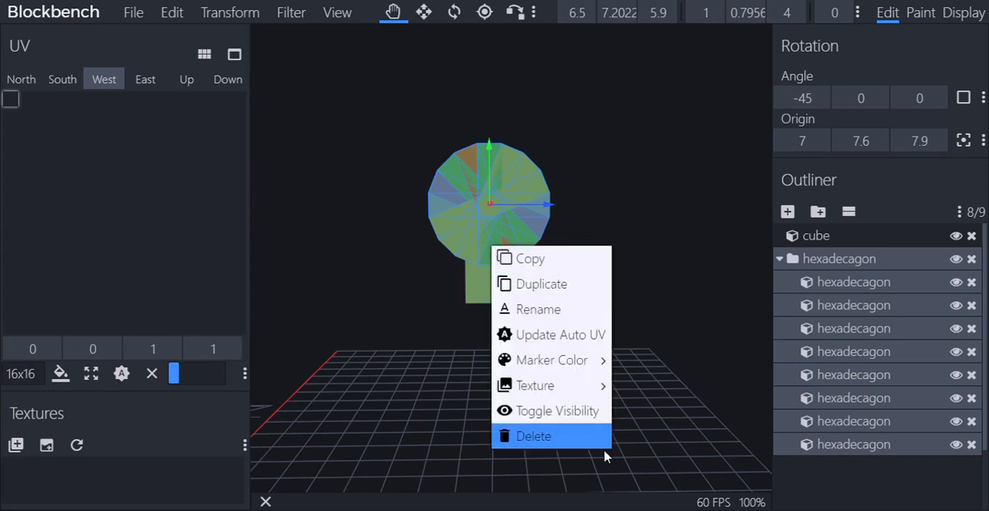
click(596, 446)
drag(661, 440, 689, 439)
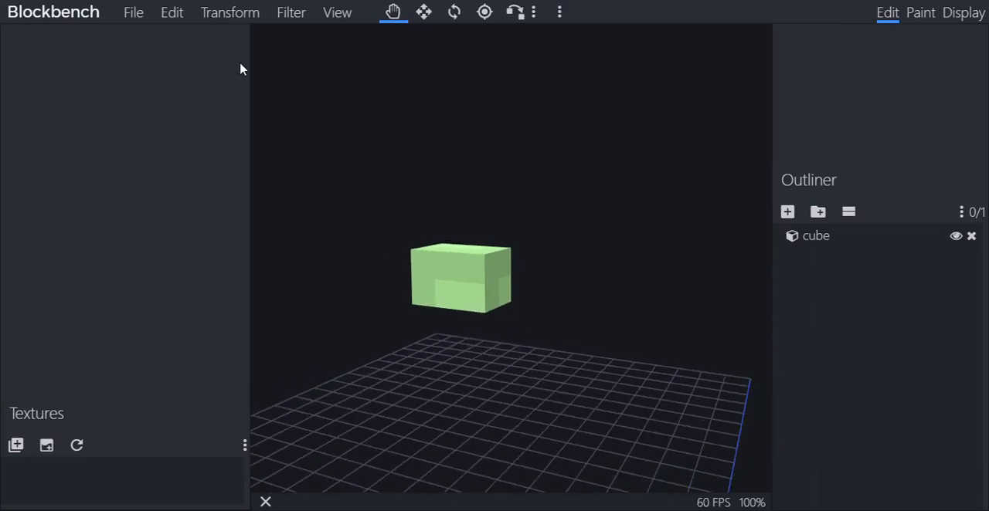
Move the cube along X to position -16 to test the build area's limit on that side
scroll(397, 162, down, 6)
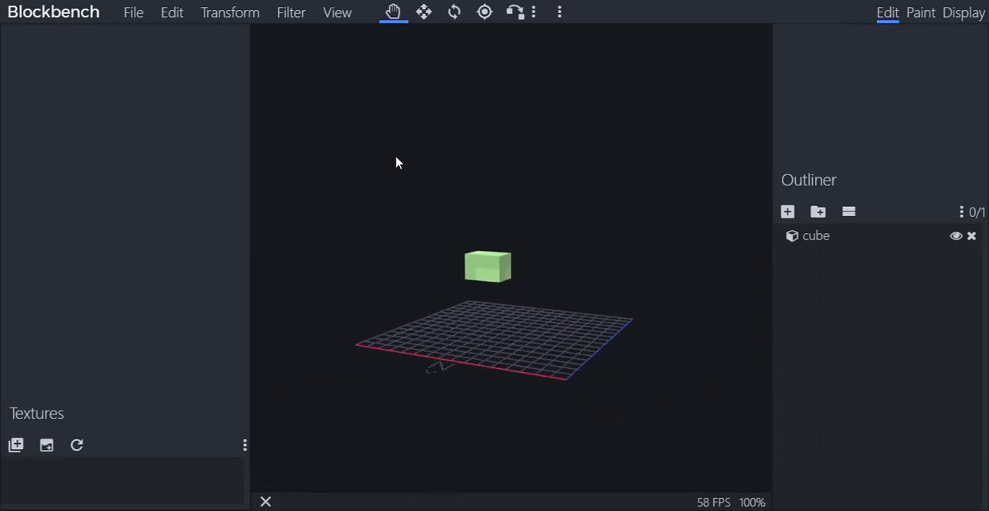
drag(502, 165, 497, 155)
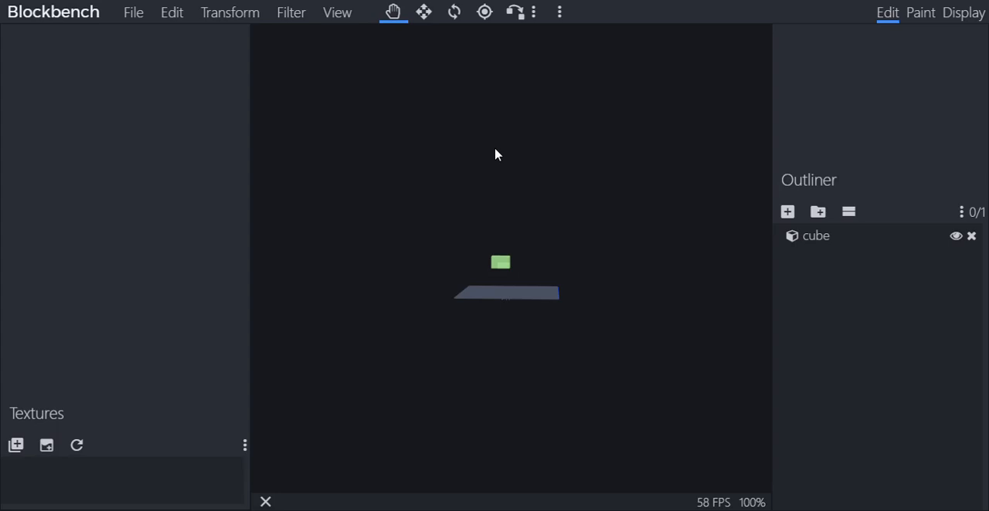
click(498, 264)
drag(455, 267, 784, 253)
drag(552, 262, 628, 278)
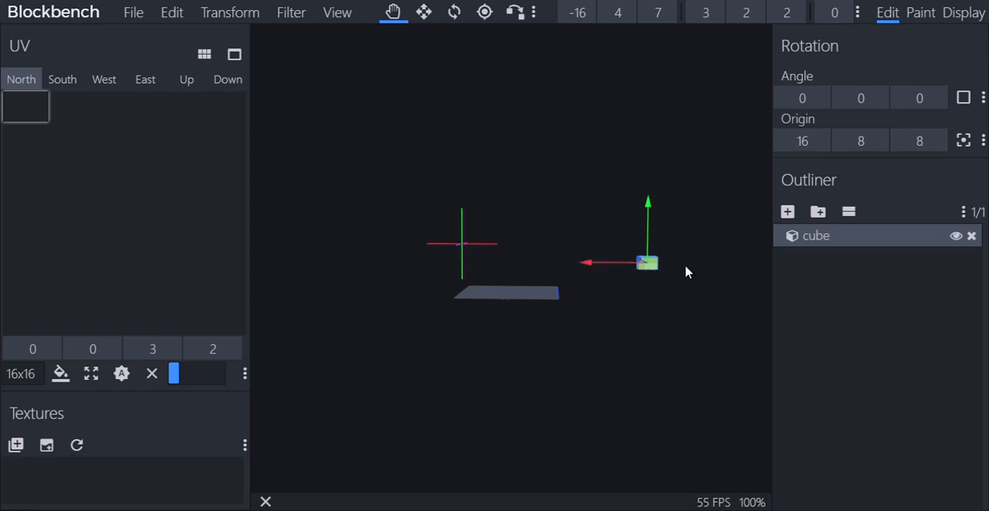
scroll(686, 272, up, 5)
scroll(686, 272, down, 9)
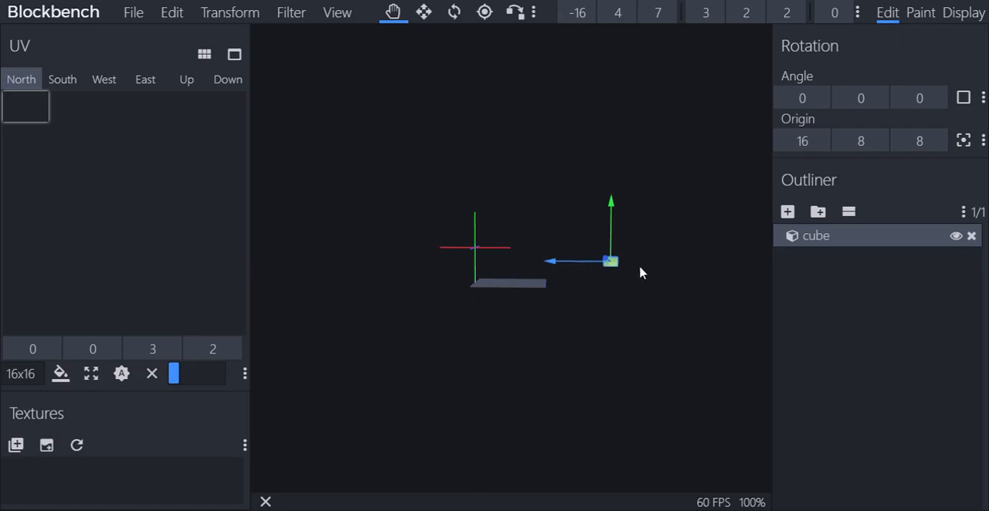
Test the other build limits by moving the cube to X 29, Y 30 and Y -16, finishing at X 28, Y 3
drag(587, 265, 347, 298)
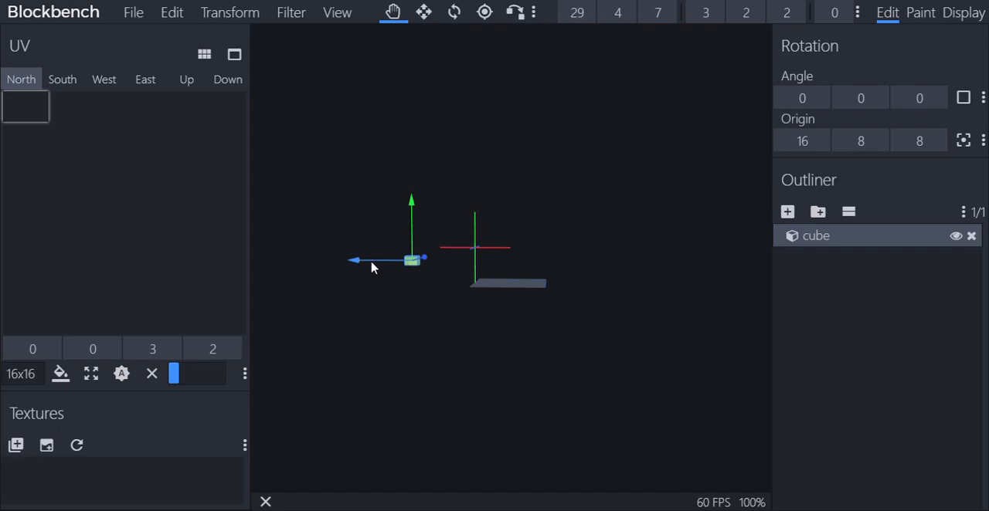
drag(371, 264, 536, 48)
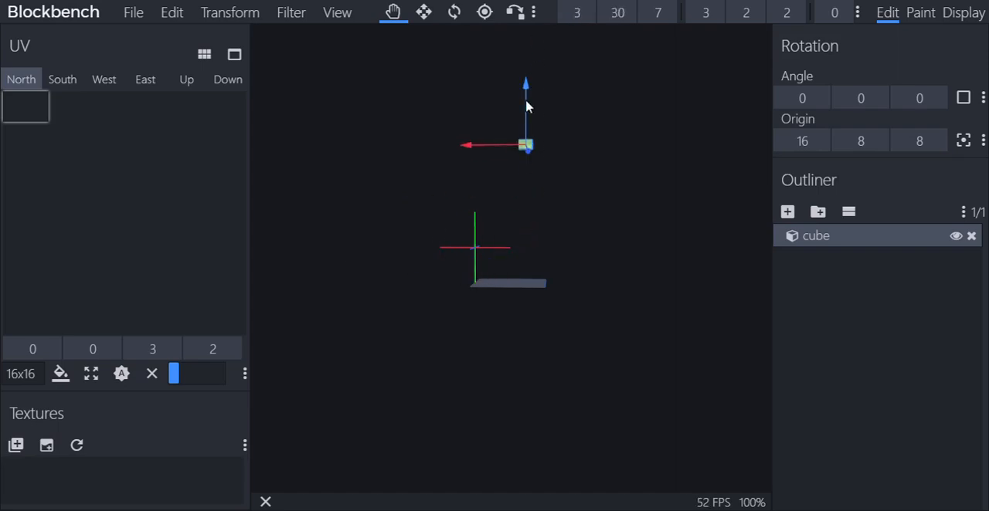
drag(526, 89, 530, 491)
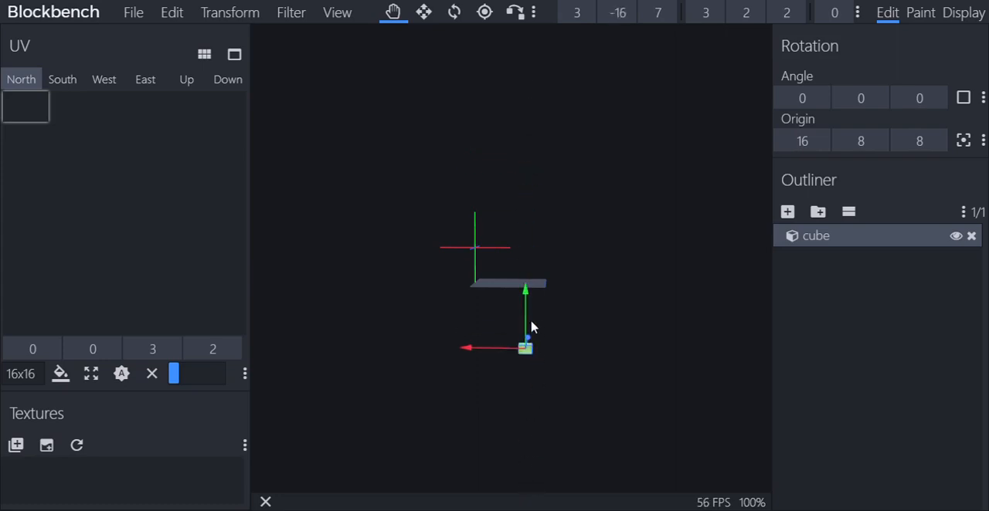
drag(526, 294, 532, 210)
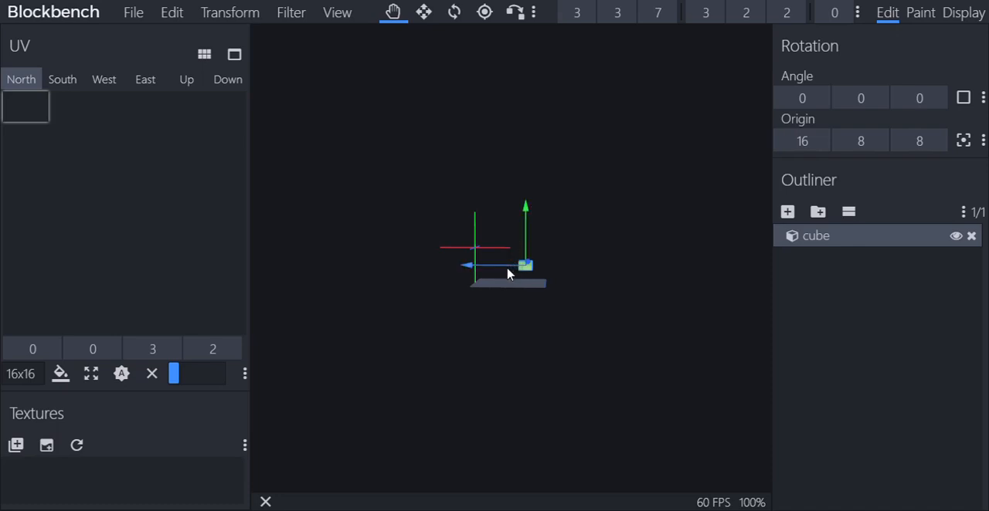
drag(508, 273, 397, 265)
mouse_move(470, 318)
mouse_down()
mouse_move(503, 298)
mouse_move(485, 311)
mouse_up()
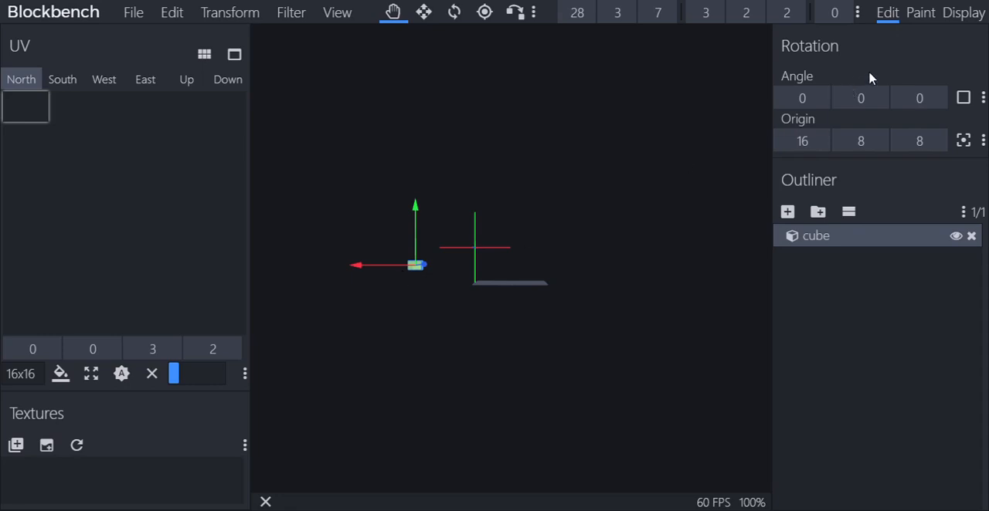
Switch to Display mode and set the model's scale to about 1.69, 2.15 and 1.09 on its three axes
click(974, 21)
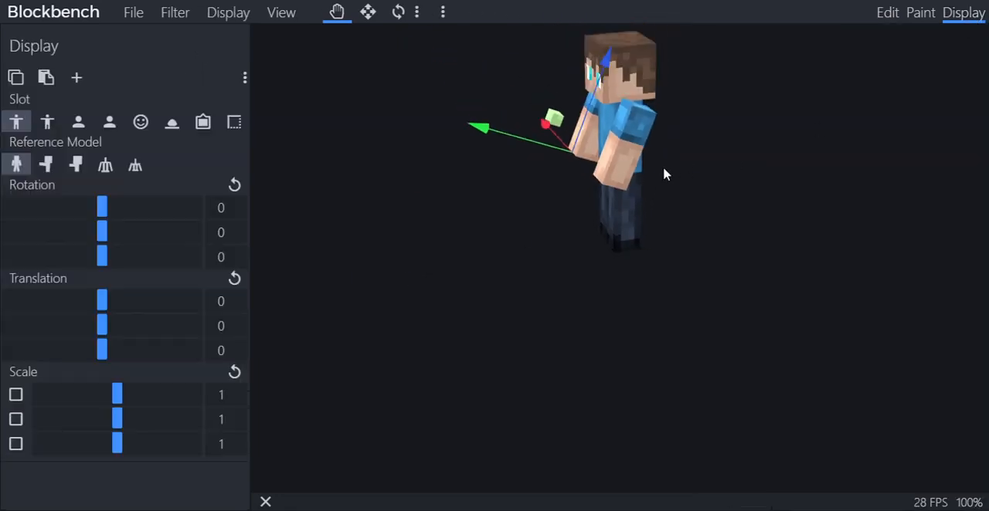
drag(123, 400, 158, 421)
mouse_move(121, 453)
mouse_down()
mouse_move(190, 450)
mouse_move(128, 460)
mouse_up()
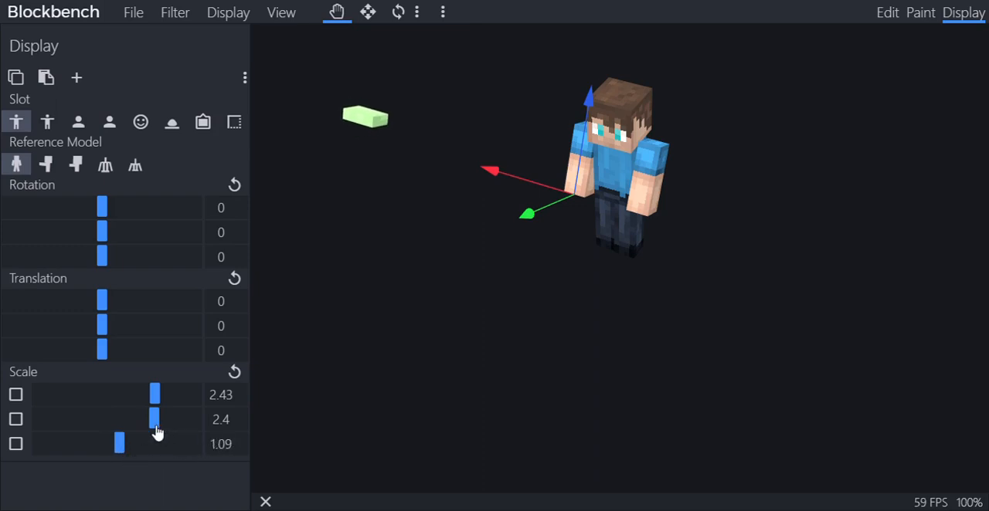
drag(156, 430, 139, 402)
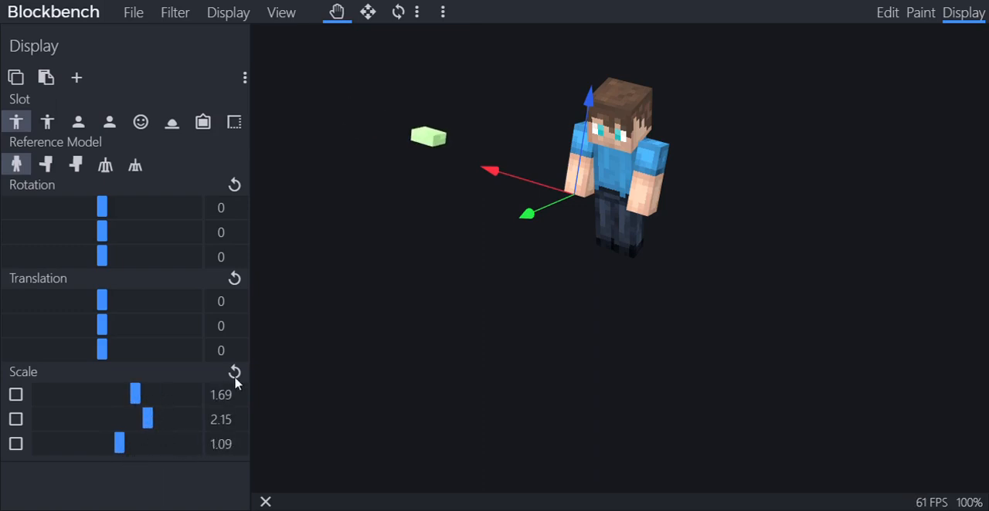
Return to Edit mode and move the cube back along X to position -16
click(889, 12)
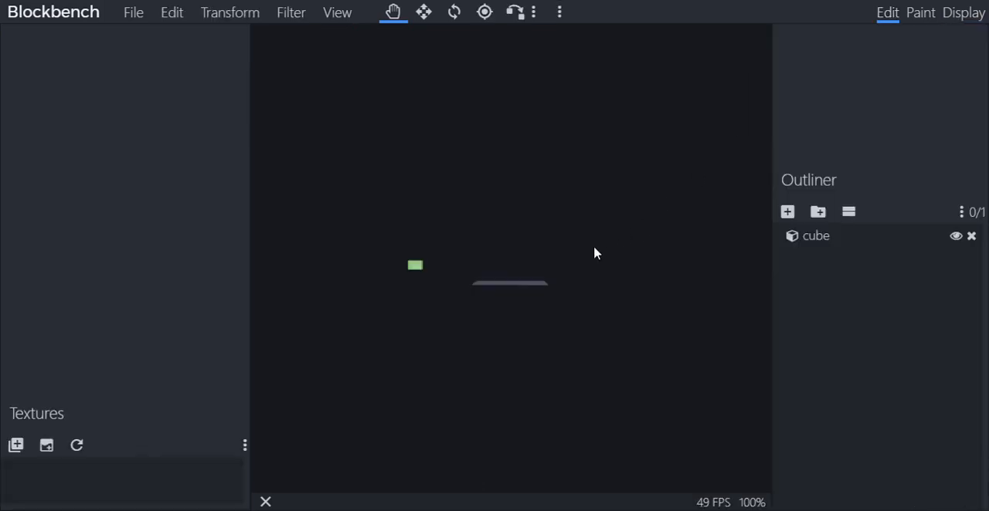
click(422, 267)
drag(404, 269, 656, 256)
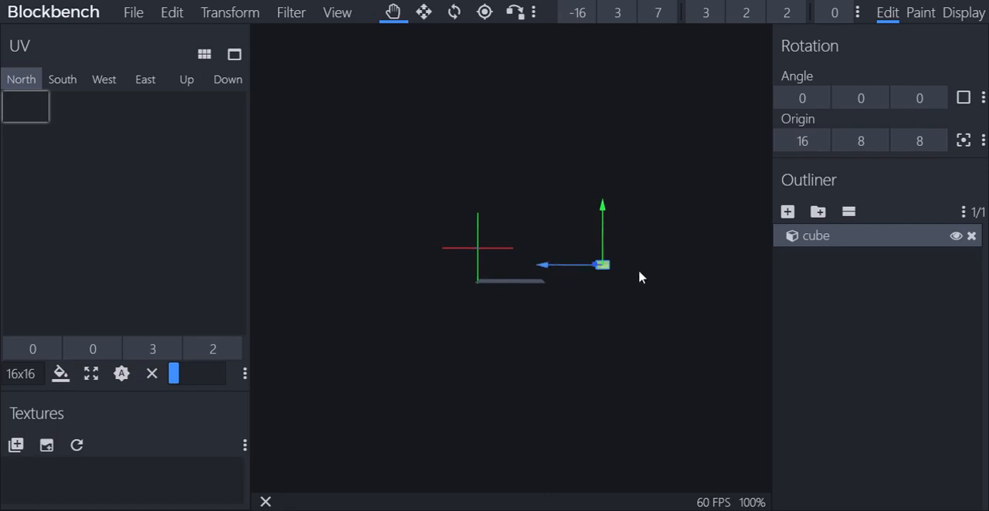
drag(603, 274, 691, 278)
drag(576, 269, 636, 291)
Delete the cube, emptying the model
right_click(604, 266)
click(631, 457)
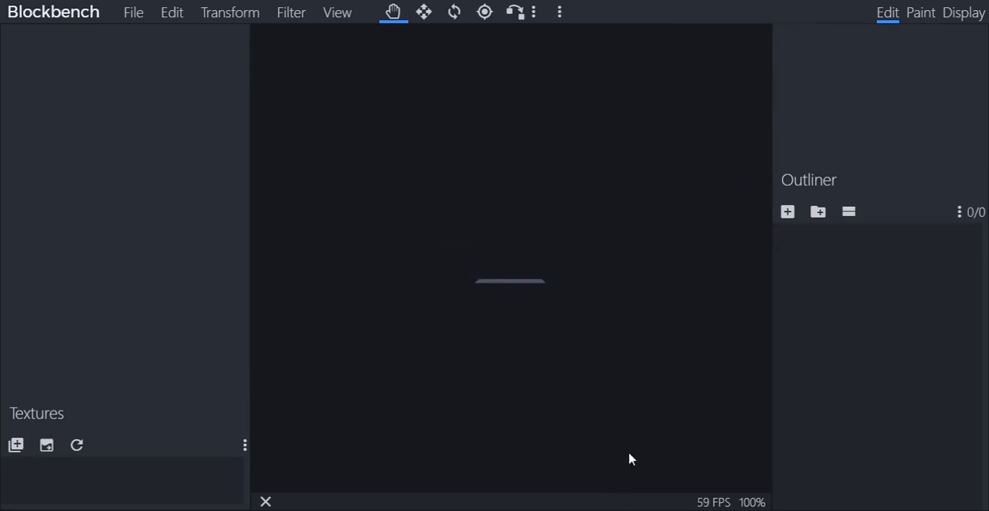
Open the recent model m4_carbine and inspect the finished rifle from several angles
click(134, 15)
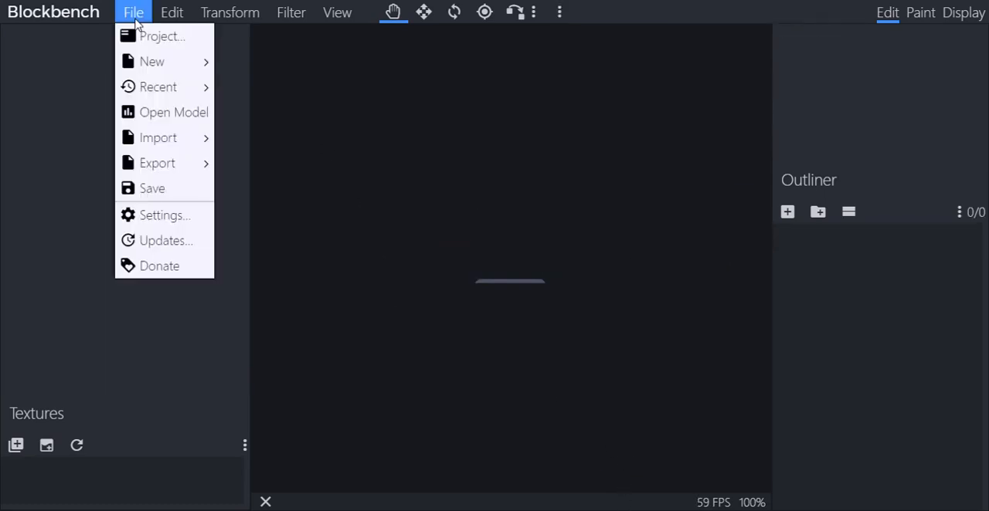
mouse_move(184, 97)
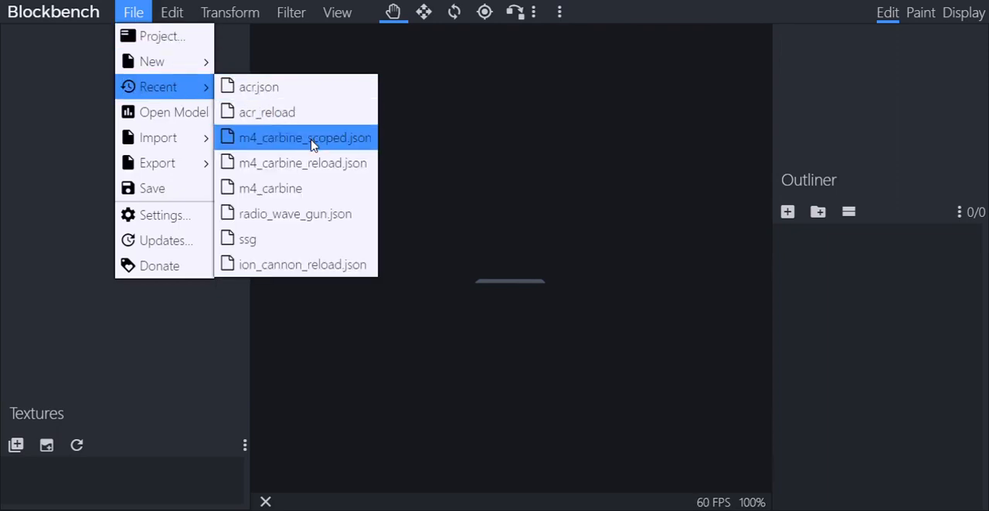
click(319, 193)
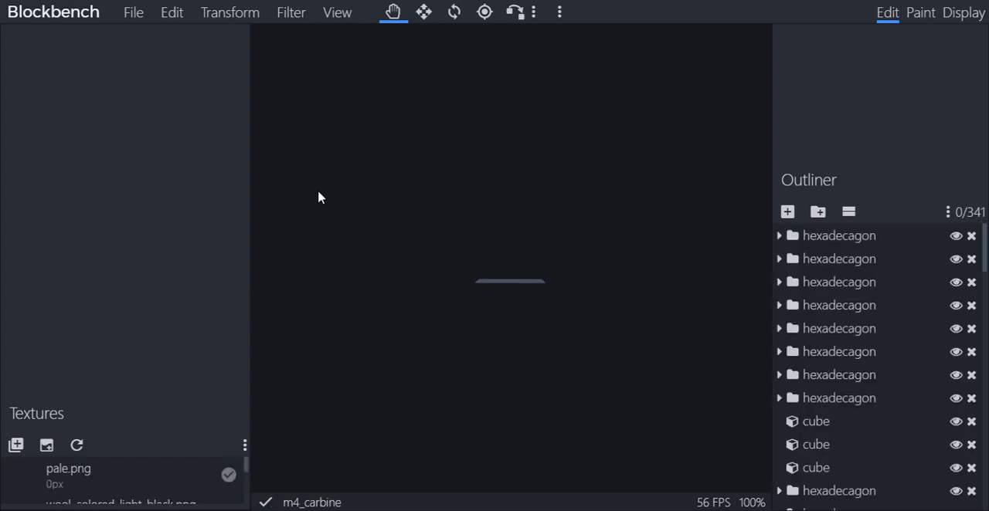
scroll(414, 211, up, 8)
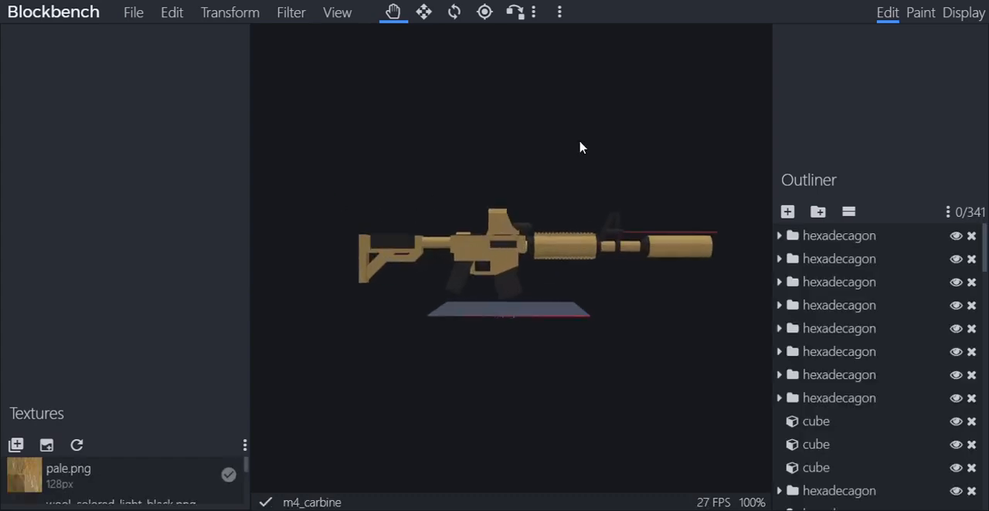
drag(585, 192, 190, 38)
scroll(613, 217, up, 12)
scroll(549, 80, down, 4)
scroll(546, 200, down, 4)
Close the rifle model by starting a new blank model
click(133, 14)
mouse_move(141, 68)
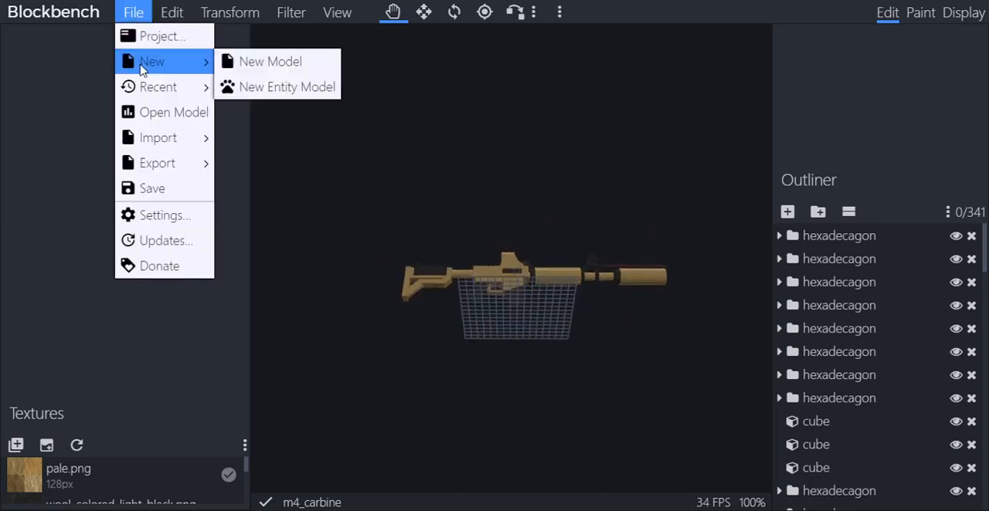
click(248, 74)
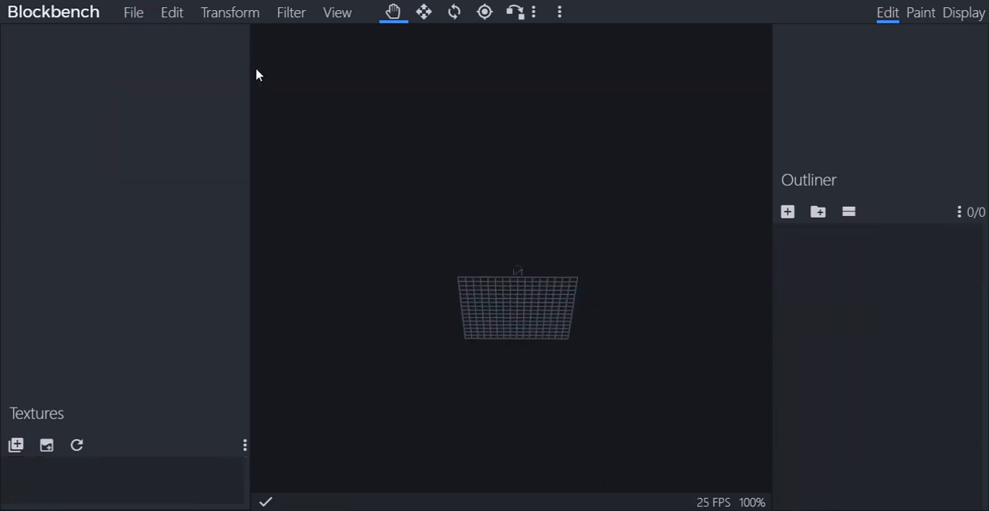
Add a cube to the blank model, then discard it by creating another new model
click(129, 13)
mouse_move(168, 91)
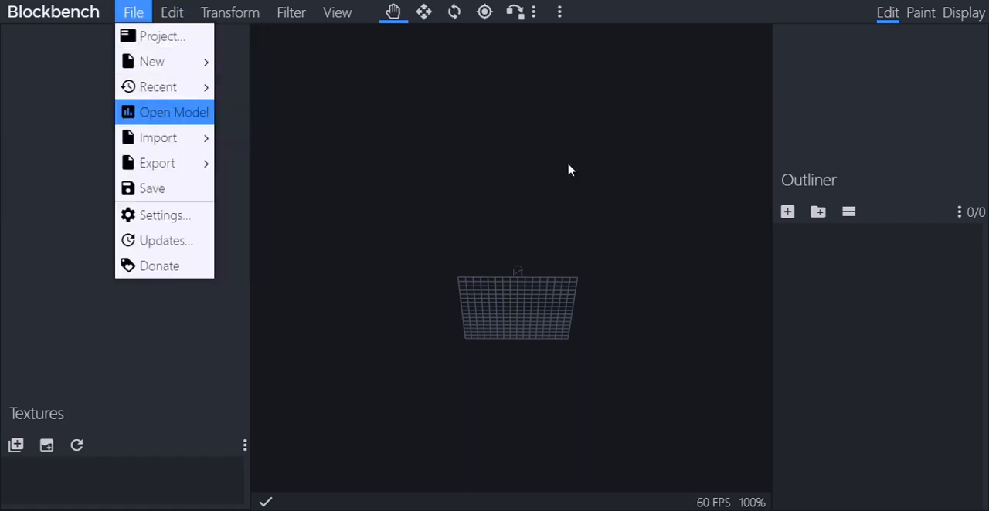
click(787, 211)
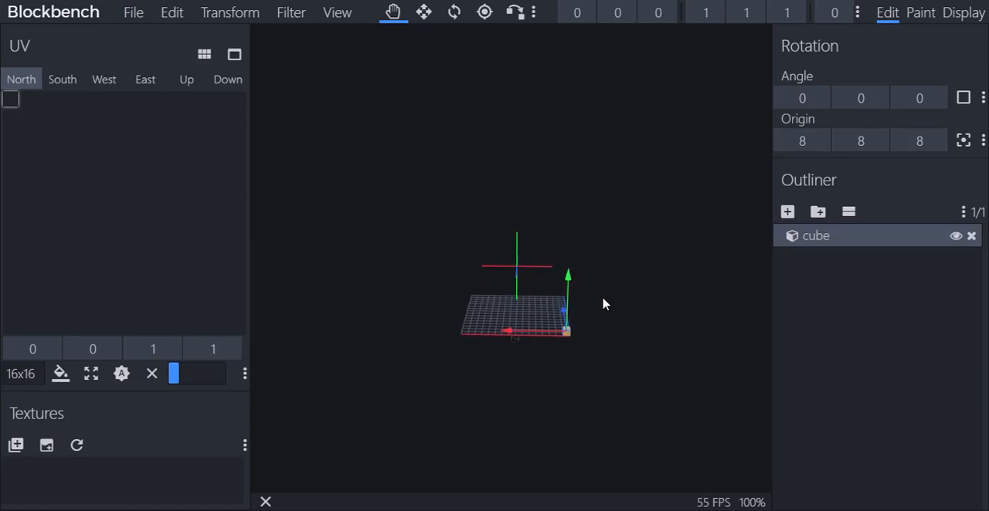
click(133, 14)
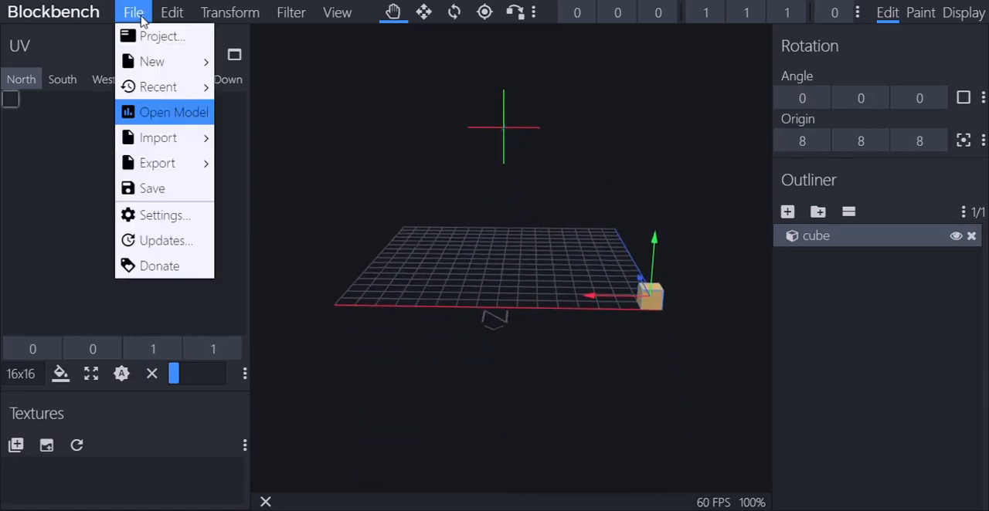
mouse_move(141, 61)
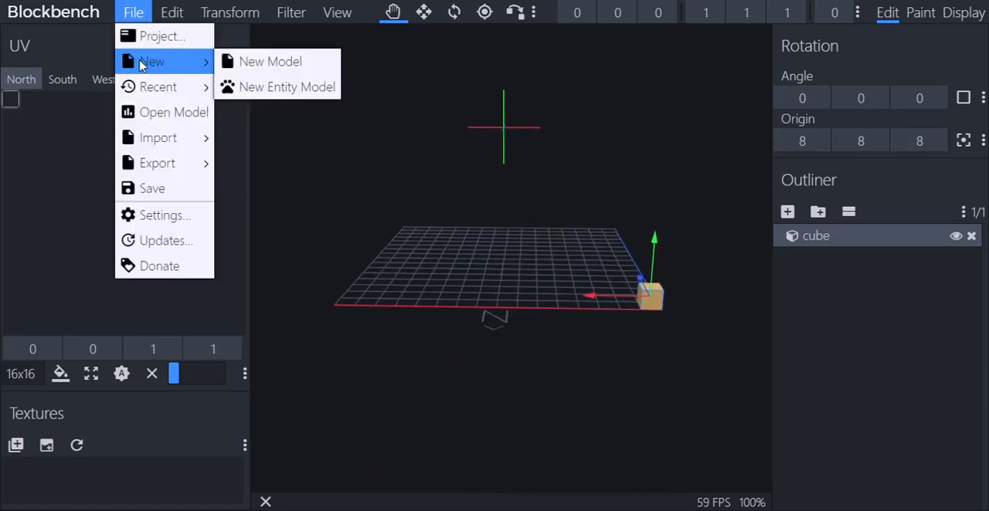
click(263, 63)
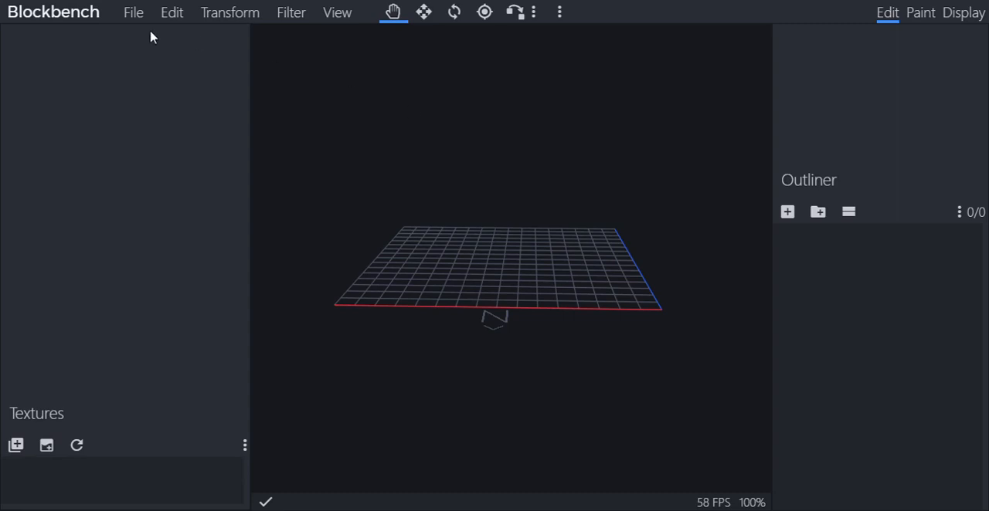
click(134, 13)
mouse_move(152, 92)
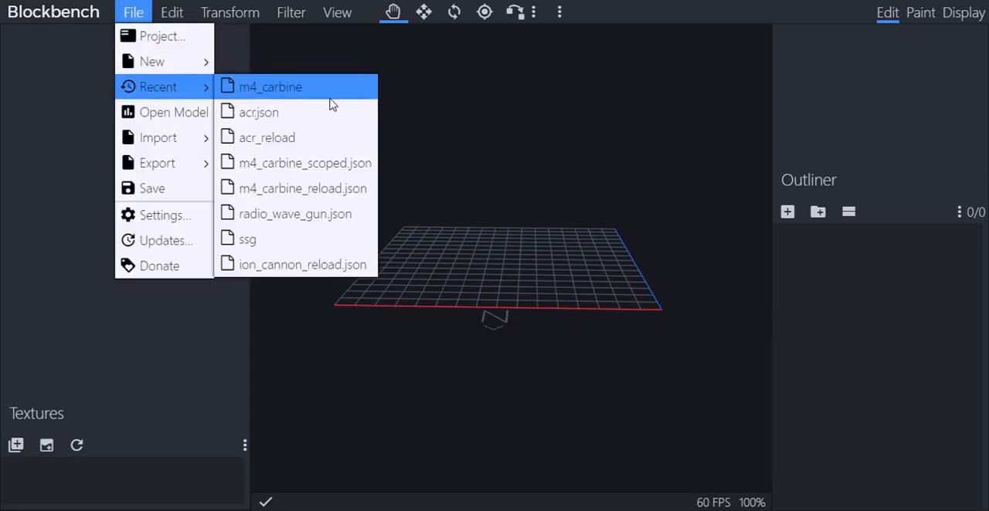
click(540, 289)
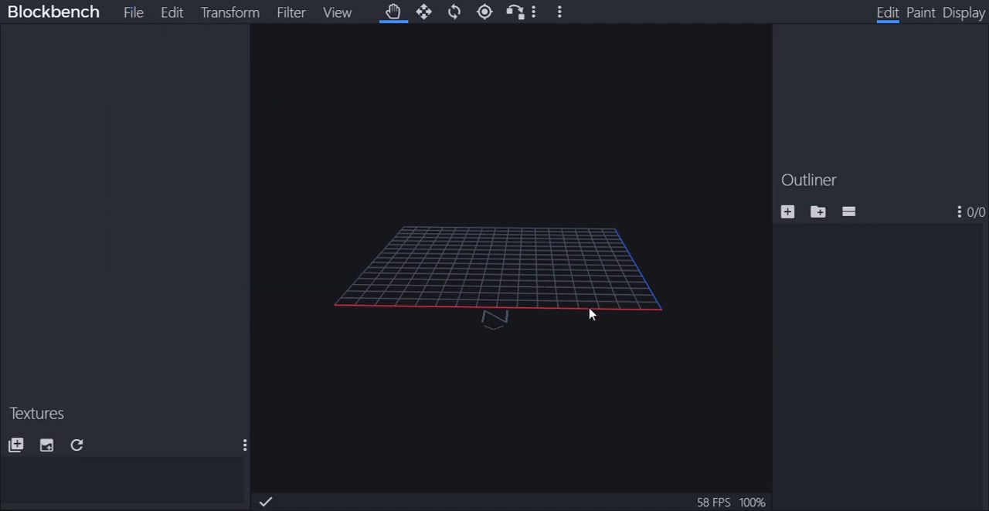
click(135, 17)
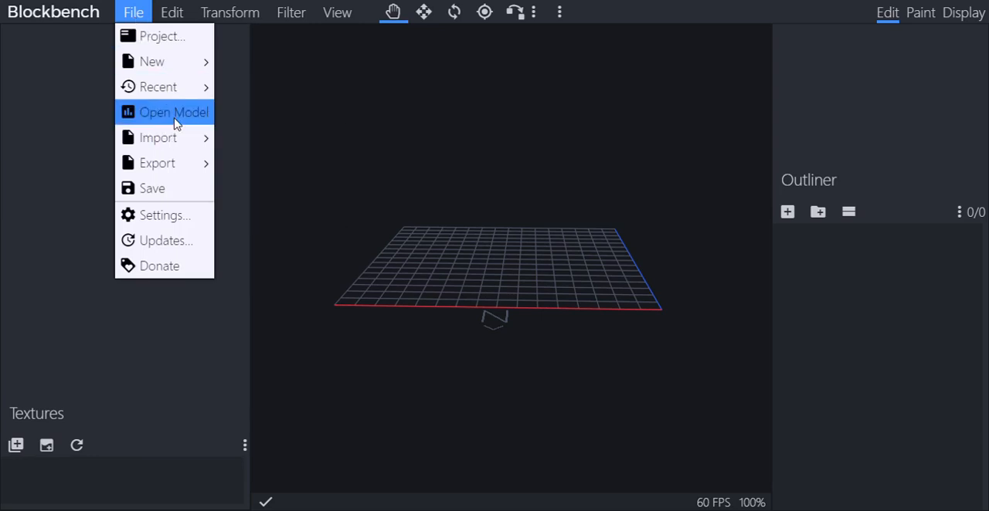
mouse_move(197, 101)
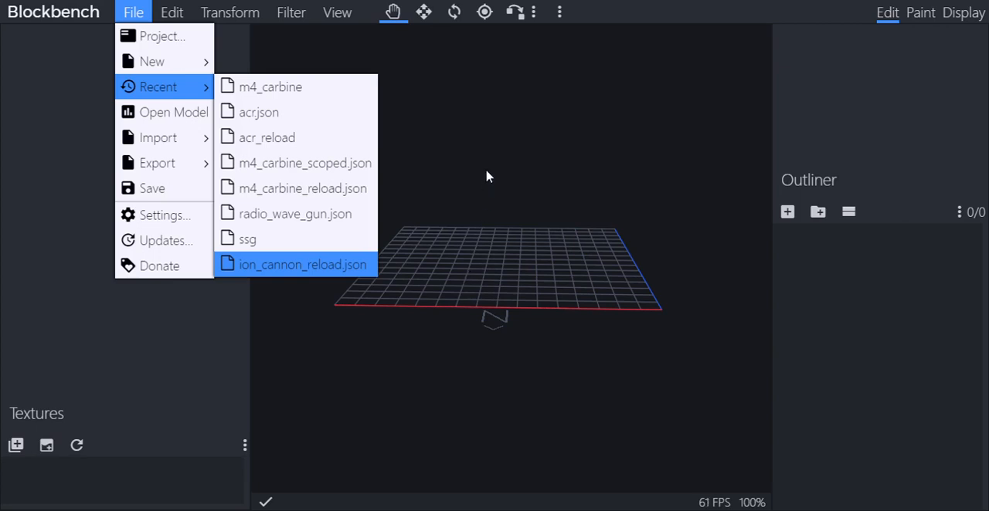
mouse_move(193, 92)
mouse_move(118, 14)
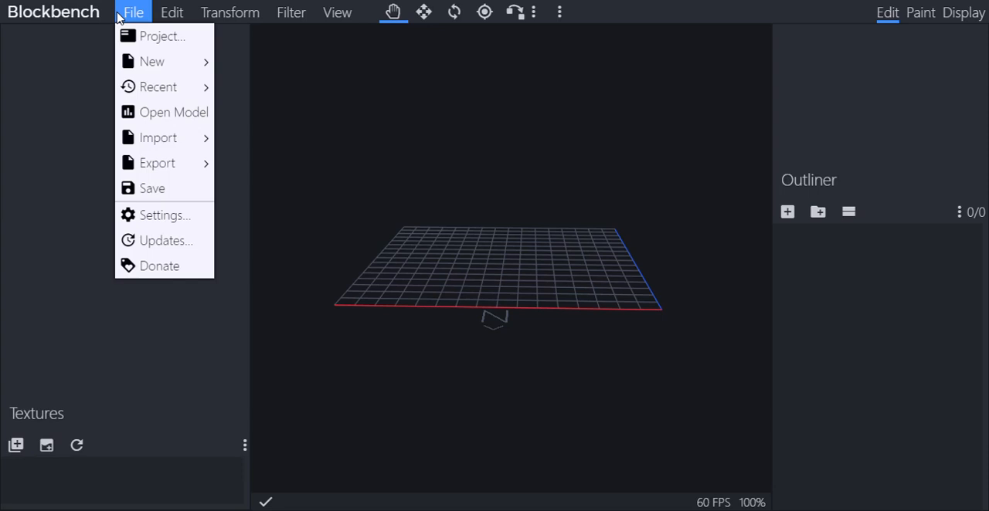
mouse_move(140, 65)
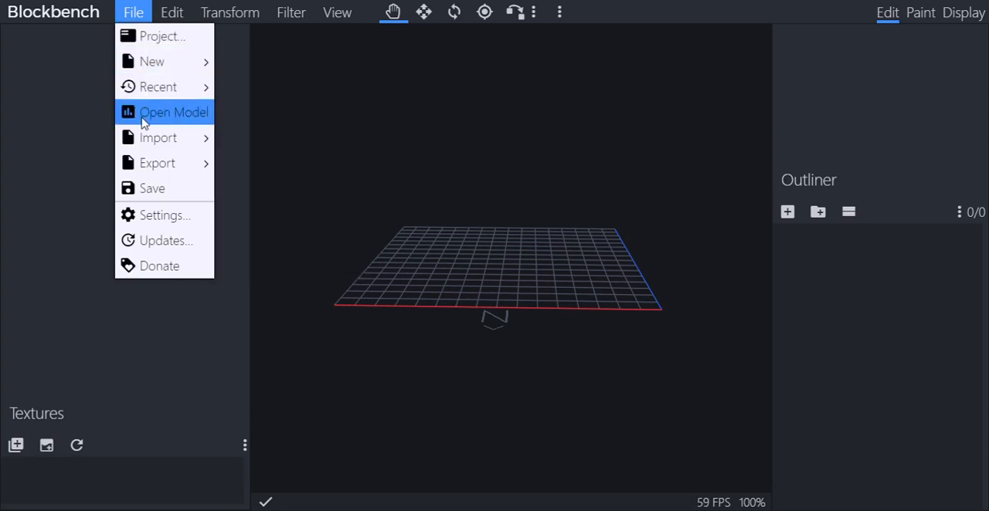
mouse_move(141, 137)
click(344, 74)
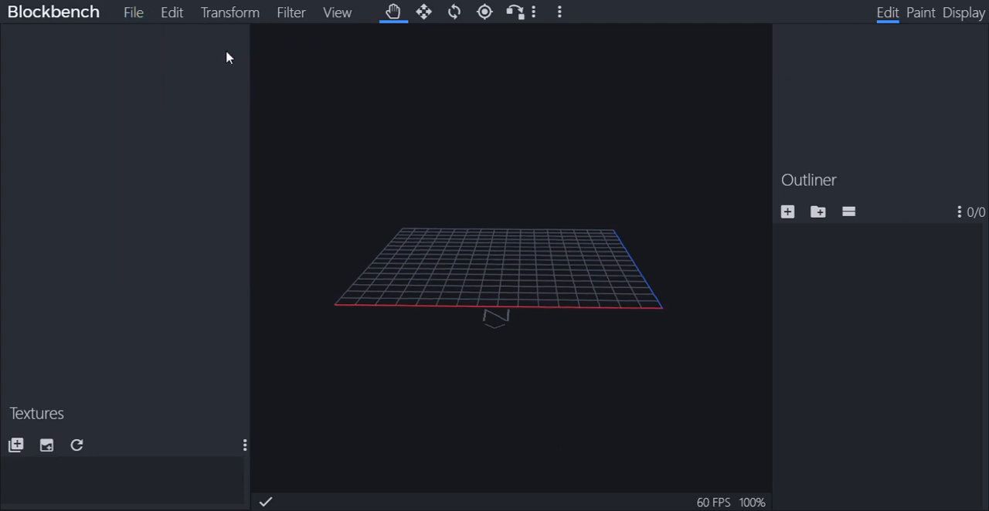
Add a cube to the empty model and set its X size to 3
click(138, 17)
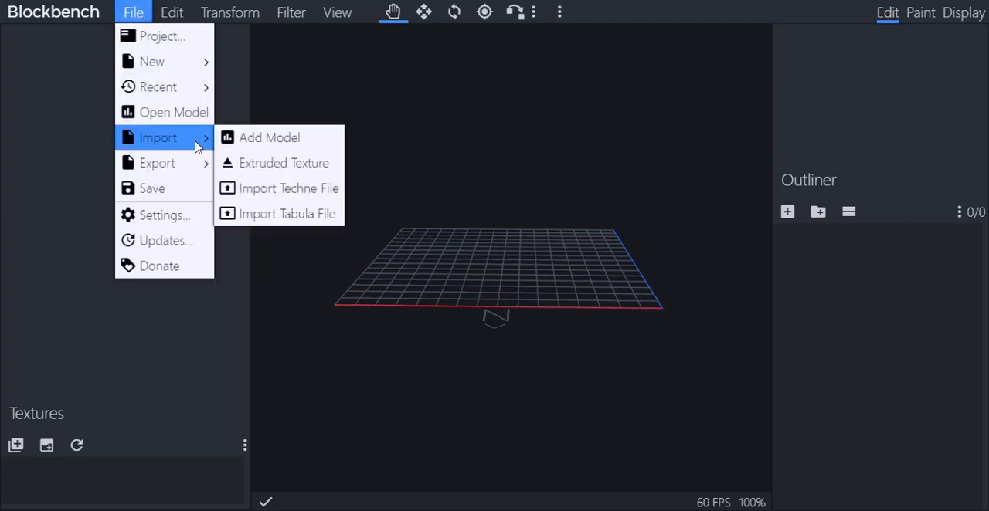
mouse_move(168, 82)
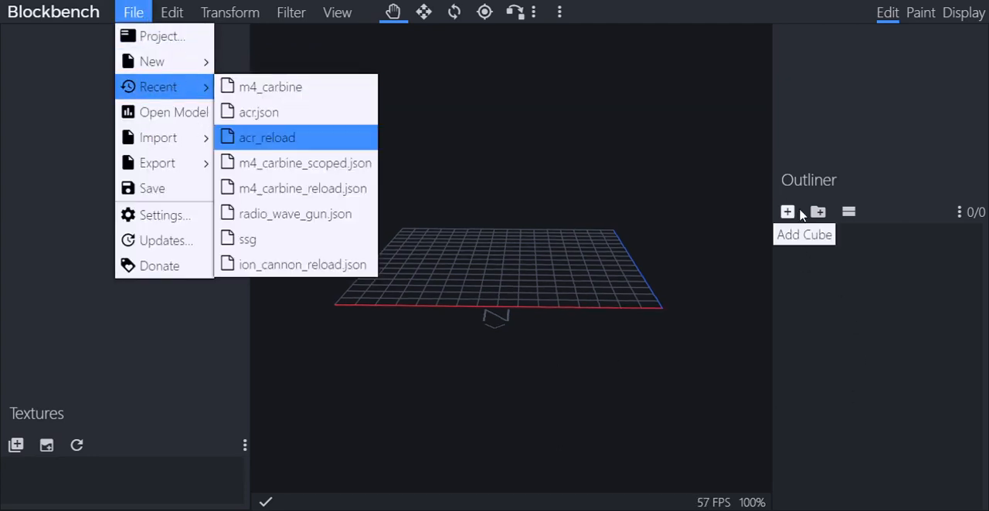
click(788, 211)
scroll(715, 324, up, 3)
drag(717, 331, 452, 334)
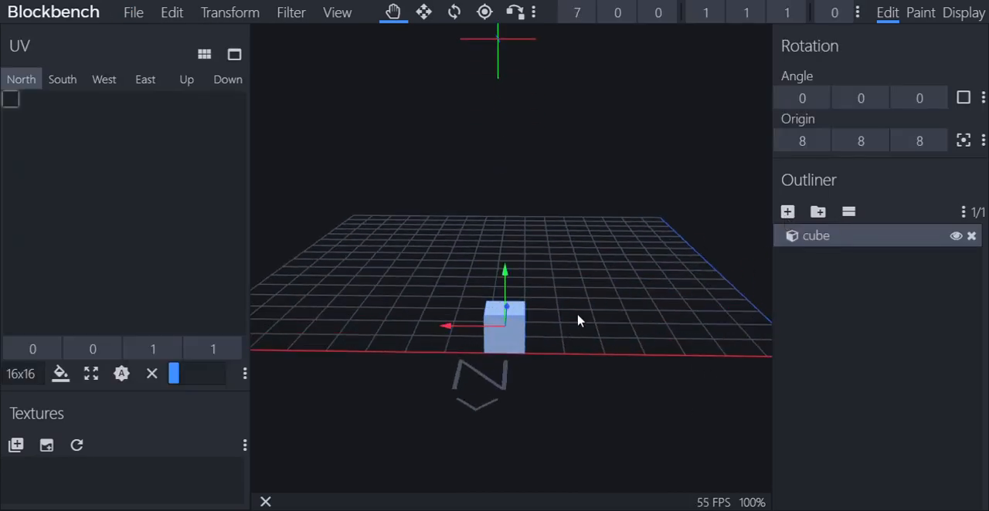
scroll(580, 320, down, 4)
click(714, 14)
click(713, 14)
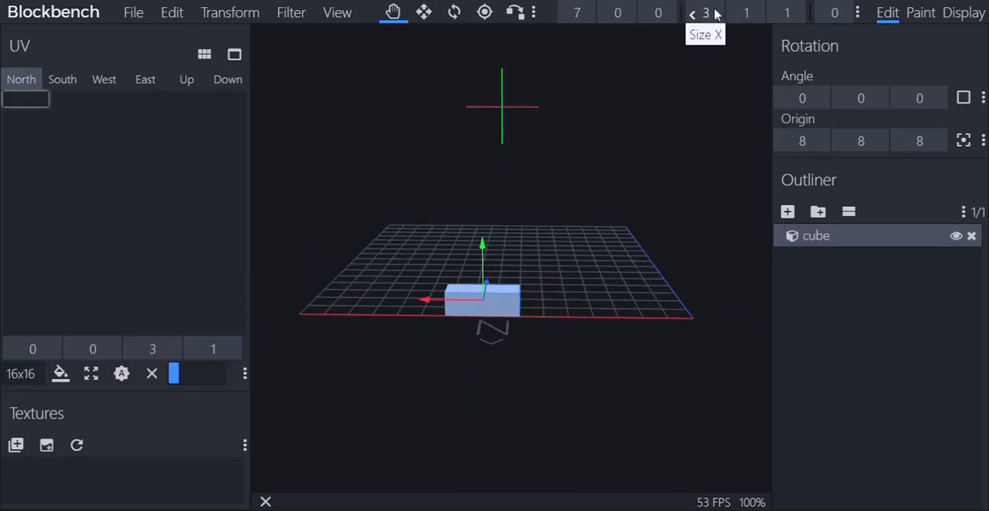
Raise the cube above the grid and shift it back to position 7, 4, 6
drag(609, 270, 786, 330)
drag(486, 228, 501, 128)
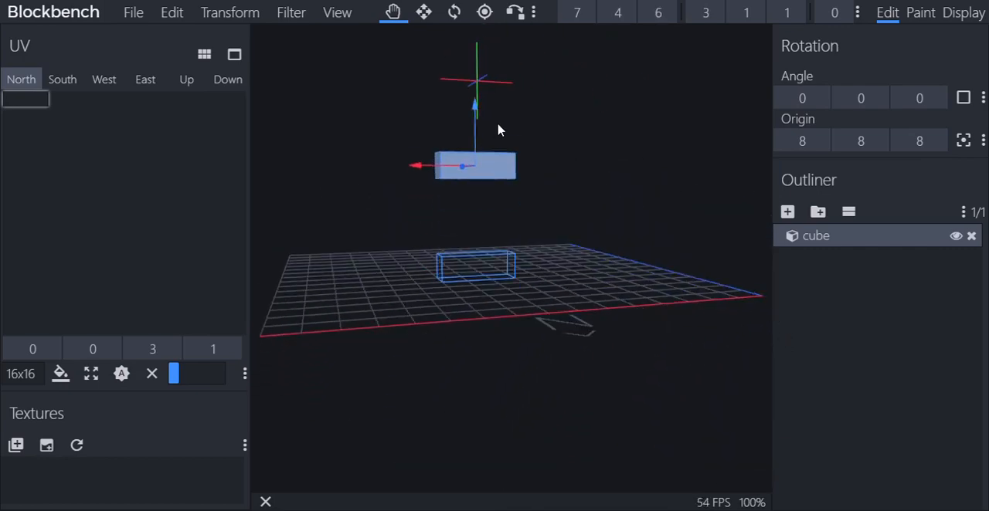
scroll(498, 135, down, 3)
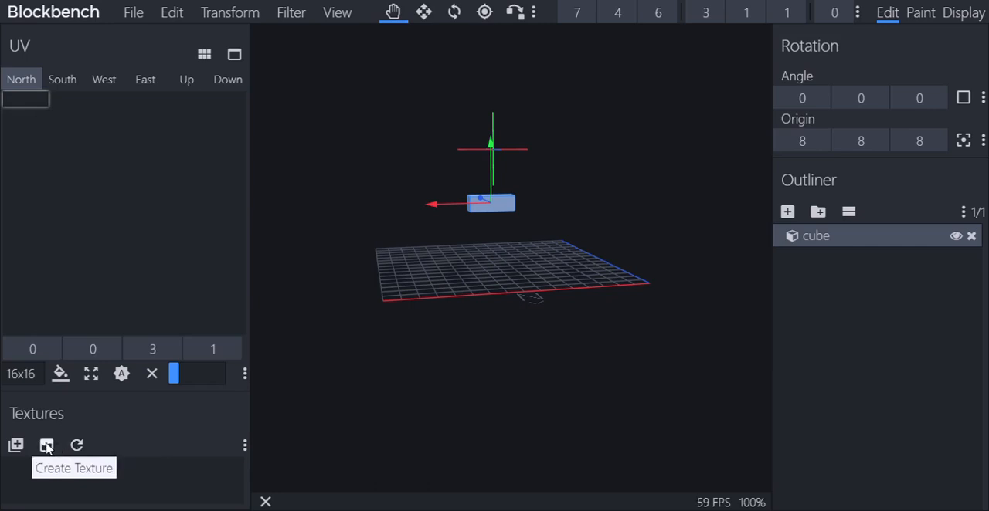
Create a blank texture with a dark orange background color
click(46, 447)
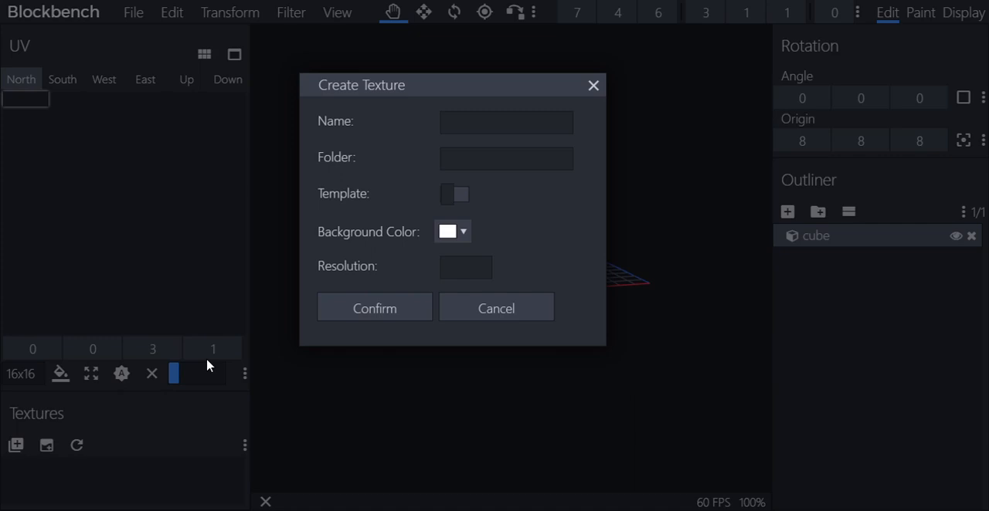
click(465, 234)
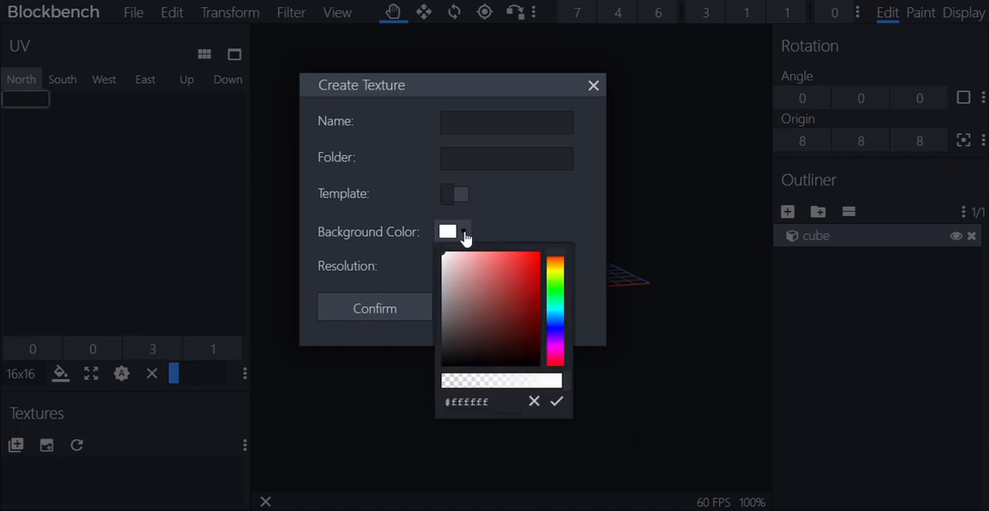
click(465, 235)
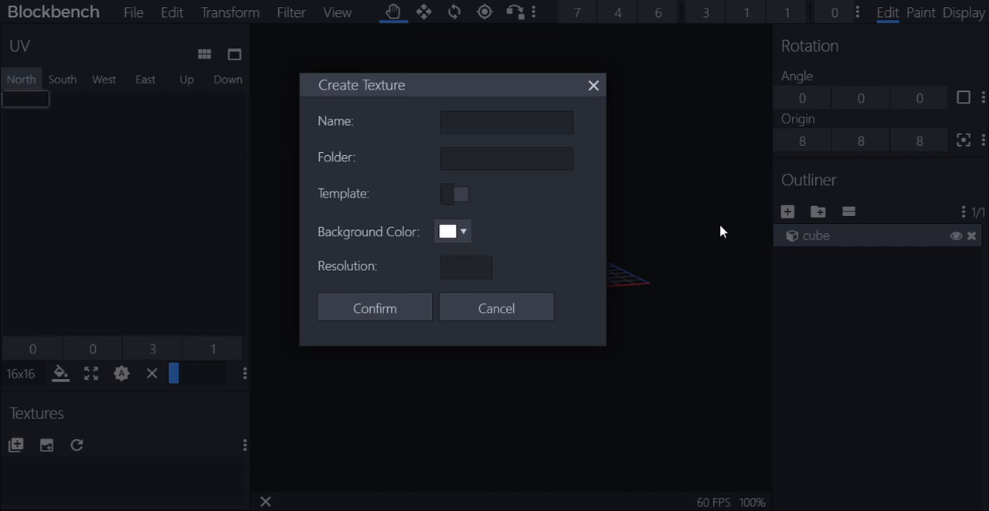
click(466, 232)
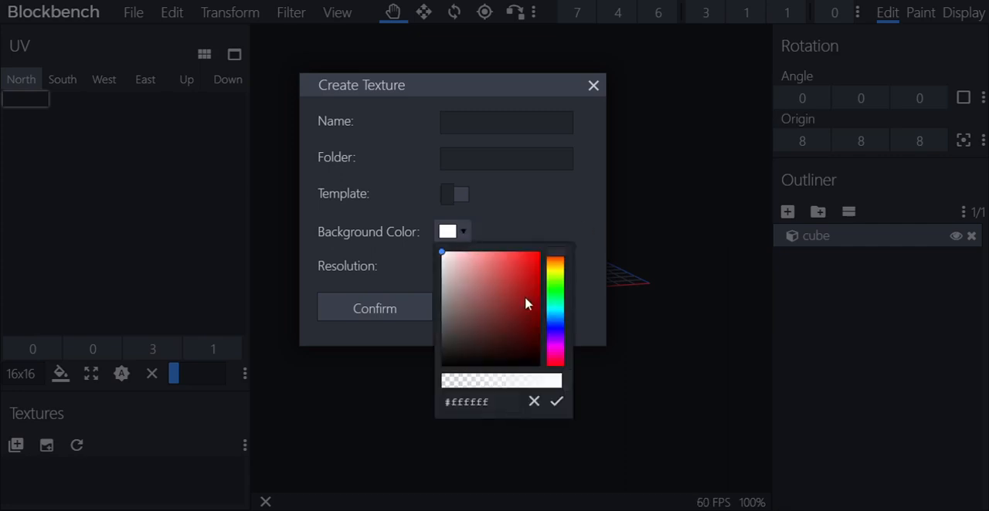
click(560, 307)
mouse_move(563, 307)
mouse_down()
mouse_move(567, 271)
mouse_move(528, 276)
mouse_move(519, 297)
mouse_up()
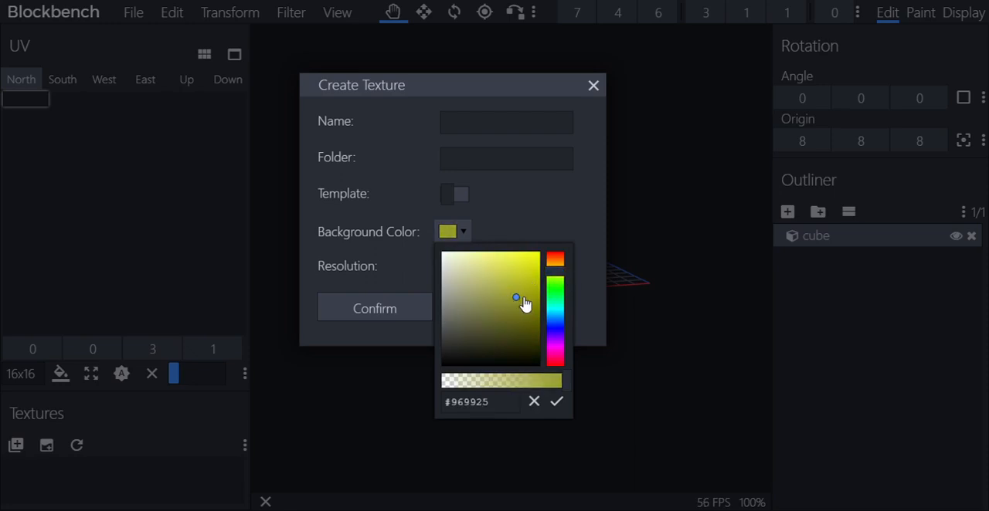
drag(562, 274, 555, 255)
mouse_move(501, 285)
mouse_down()
mouse_move(513, 280)
mouse_move(532, 313)
mouse_up()
click(556, 401)
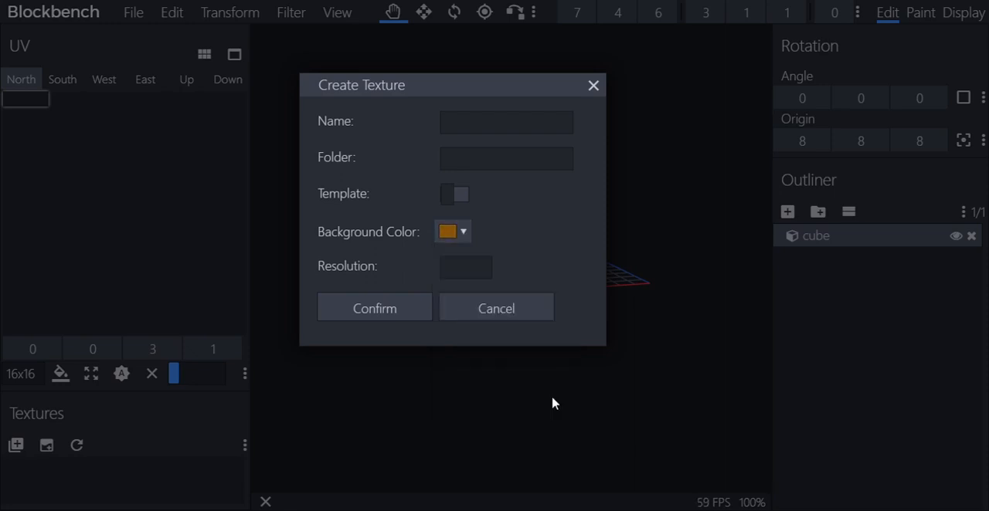
click(375, 310)
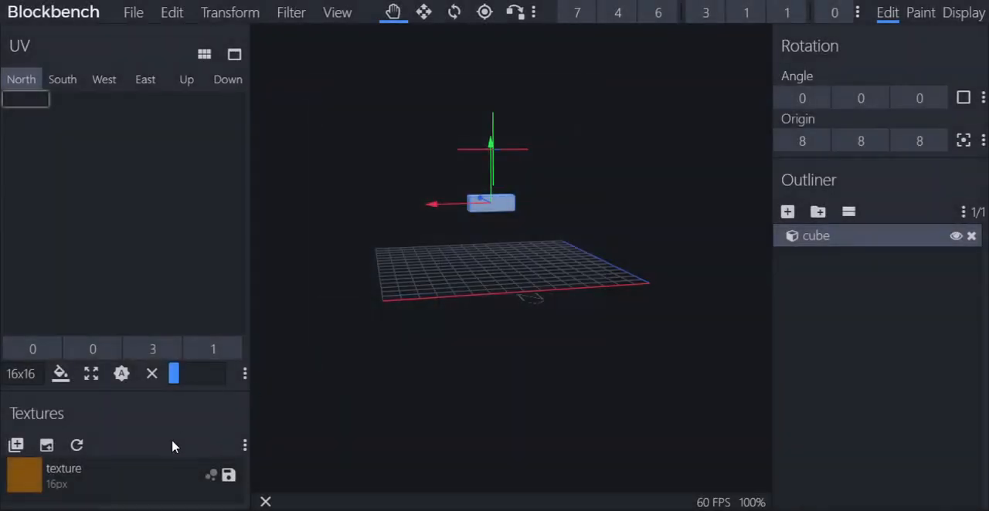
Apply the orange texture to the cube and check its faces from several angles
right_click(141, 479)
click(232, 329)
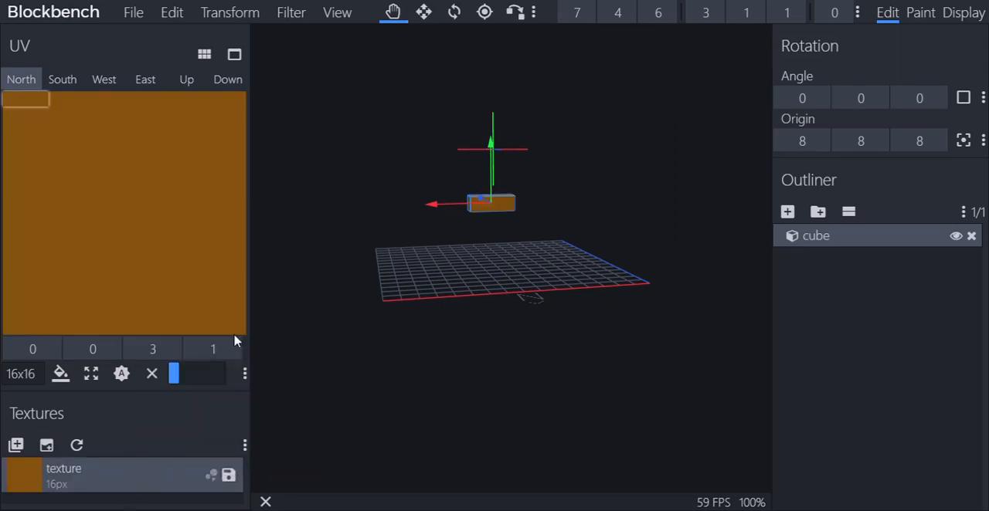
drag(534, 325, 475, 312)
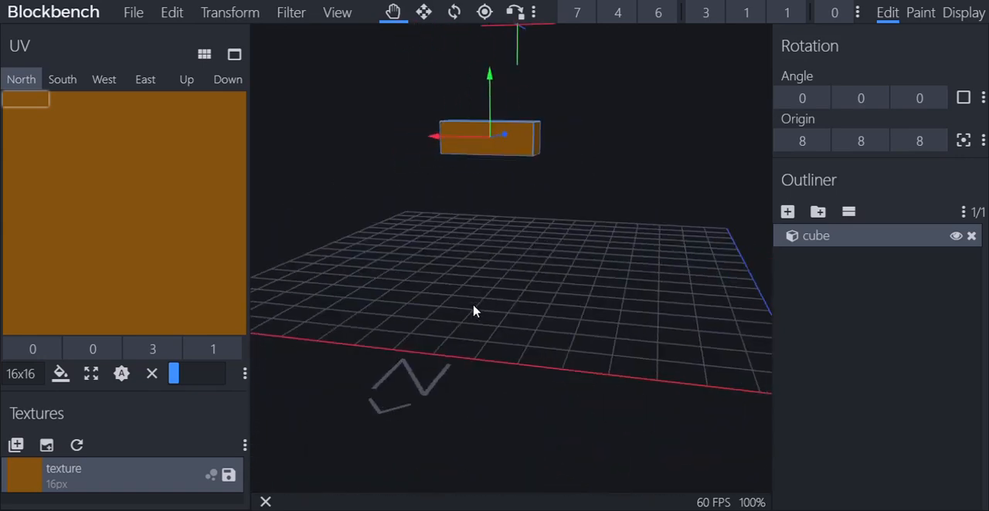
scroll(474, 312, down, 6)
scroll(521, 316, up, 8)
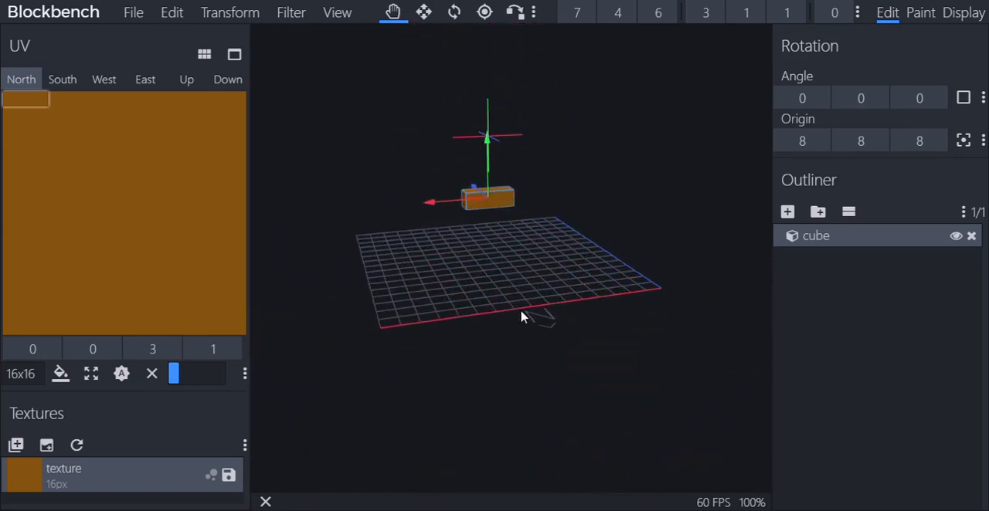
drag(526, 320, 496, 313)
scroll(497, 313, down, 3)
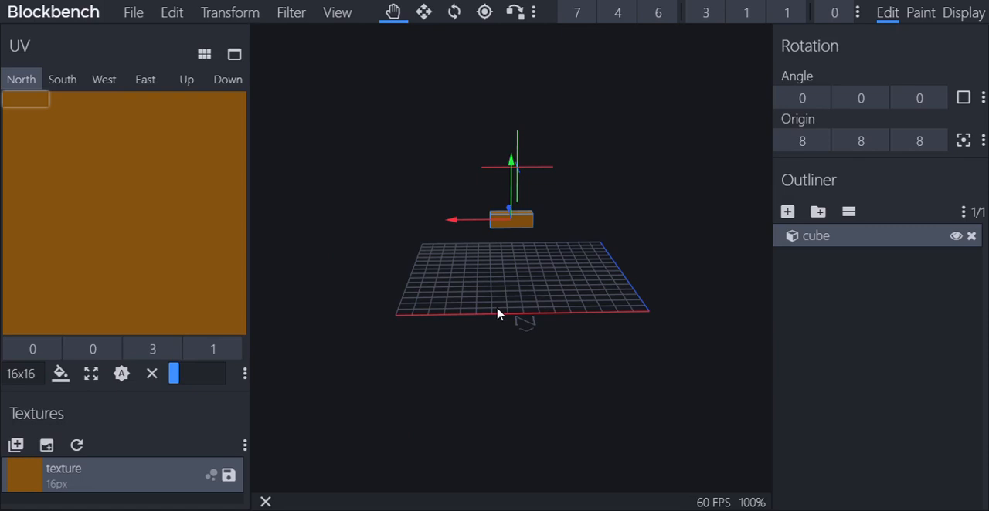
Look through the available export formats and the list of recent models
click(133, 12)
mouse_move(146, 170)
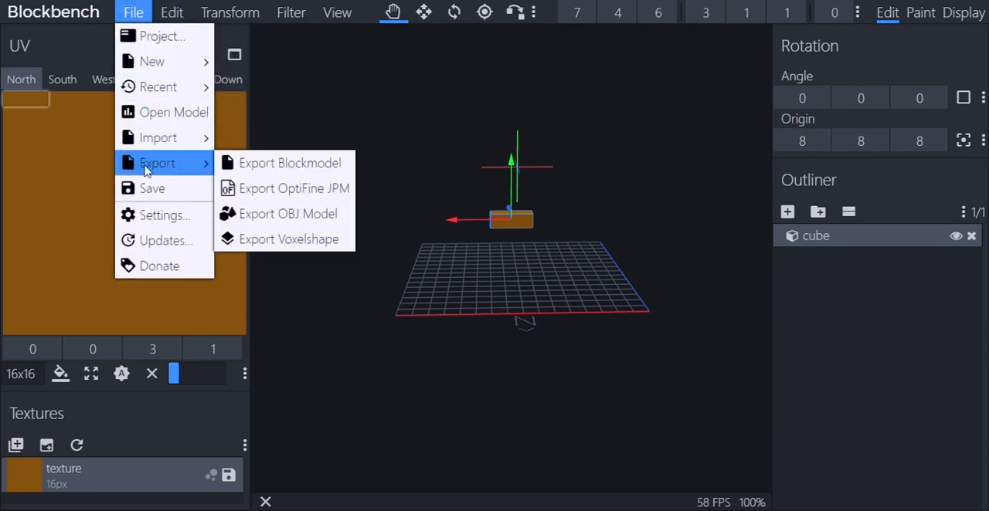
click(344, 155)
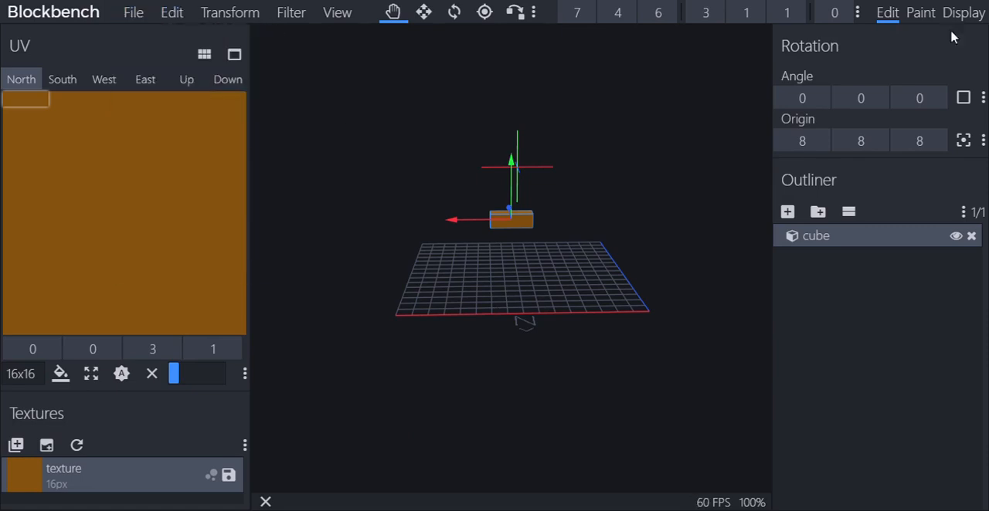
click(172, 12)
click(133, 12)
mouse_move(158, 89)
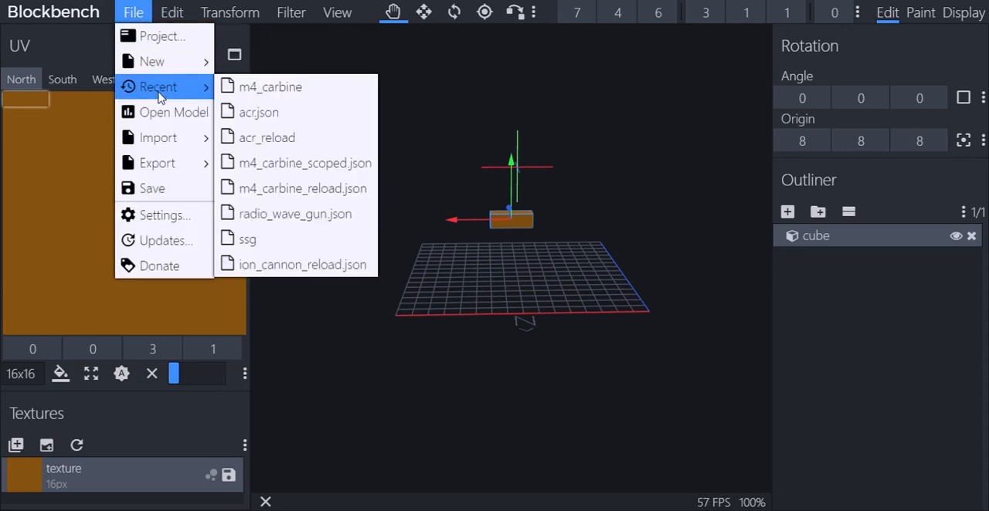
click(465, 93)
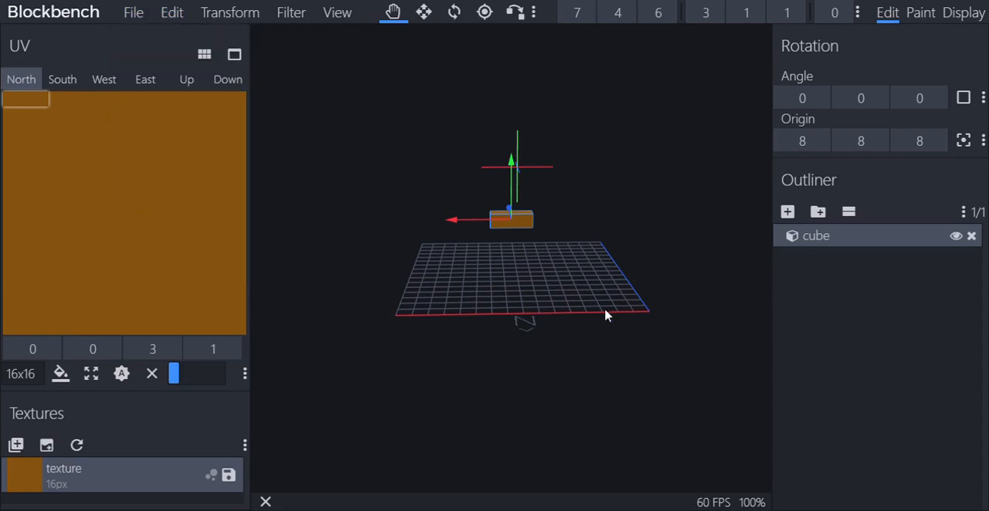
Examine the textured cube from the front, back, sides and above
mouse_move(605, 254)
mouse_down()
mouse_move(704, 236)
mouse_move(622, 263)
mouse_move(604, 252)
mouse_up()
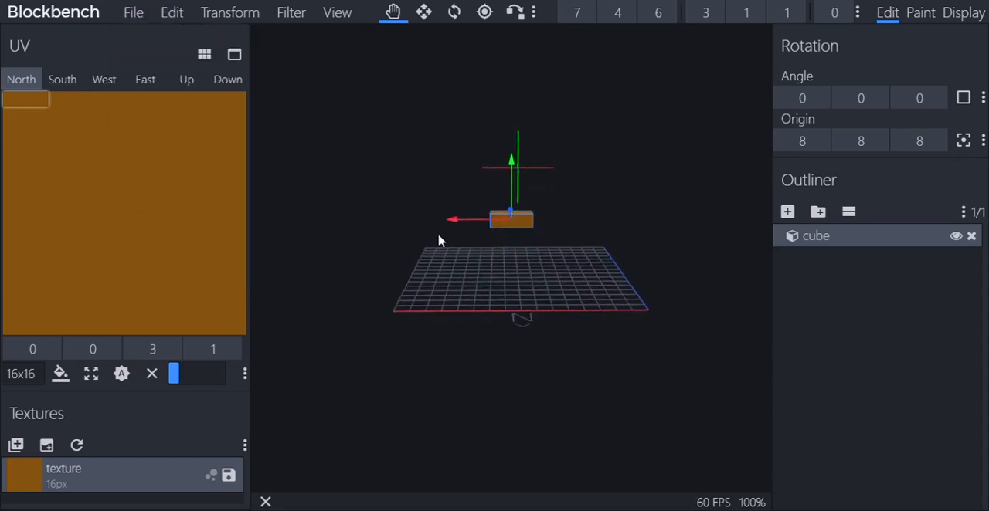
drag(477, 276, 591, 281)
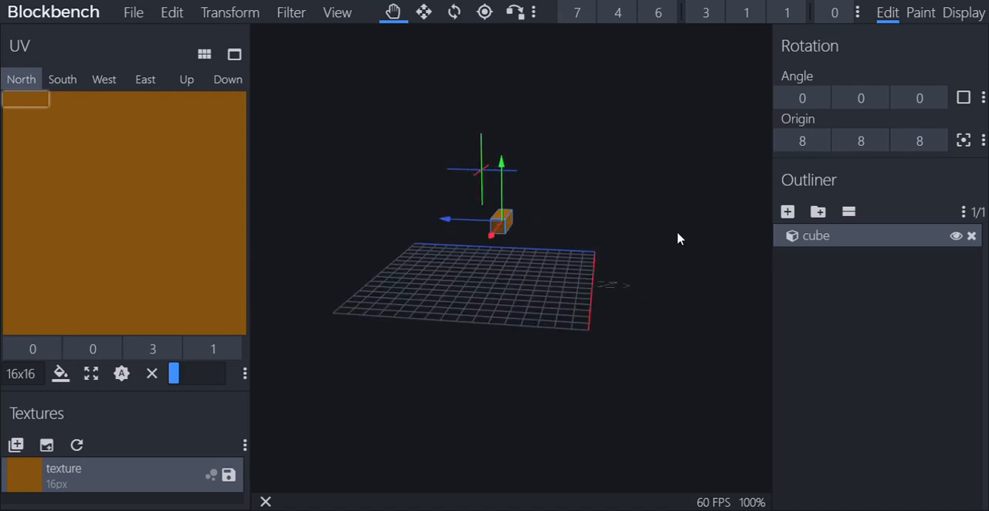
drag(682, 233, 582, 222)
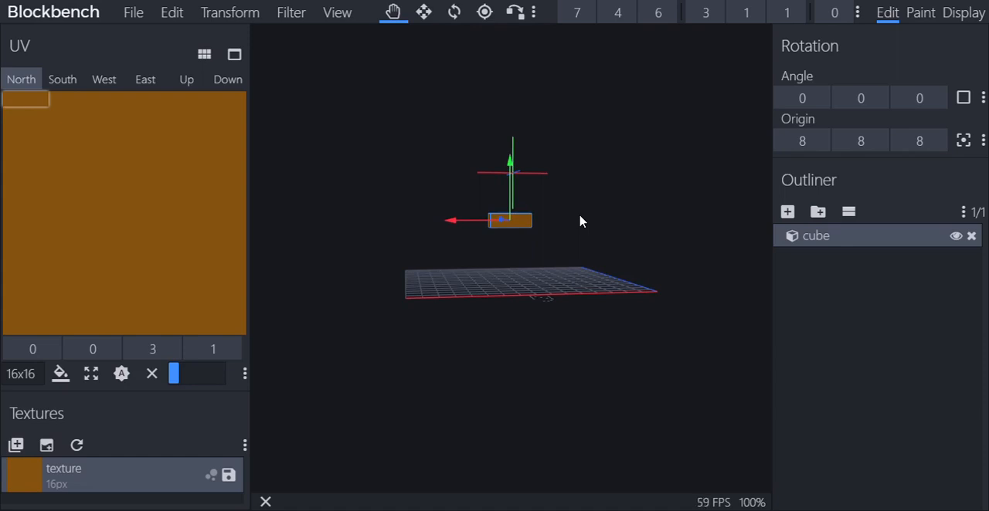
scroll(580, 216, up, 10)
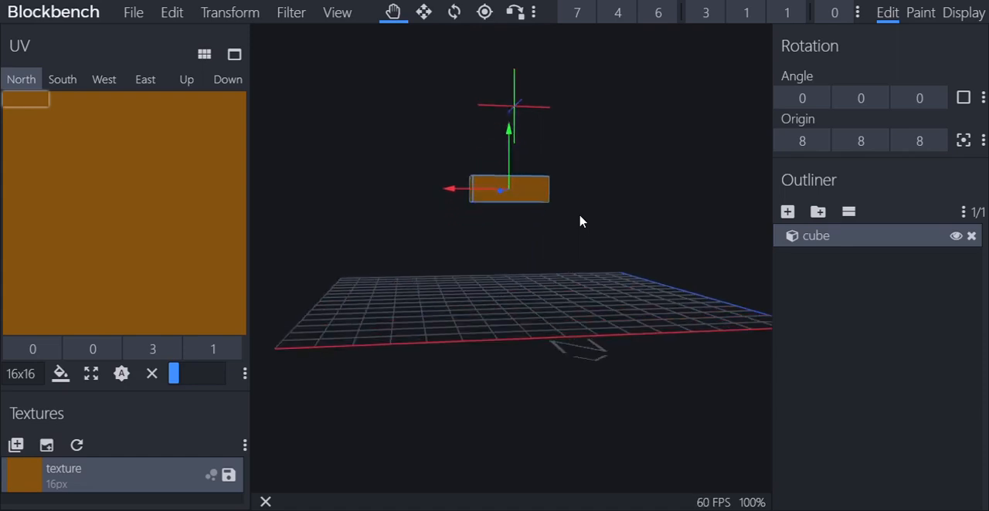
drag(605, 247, 793, 300)
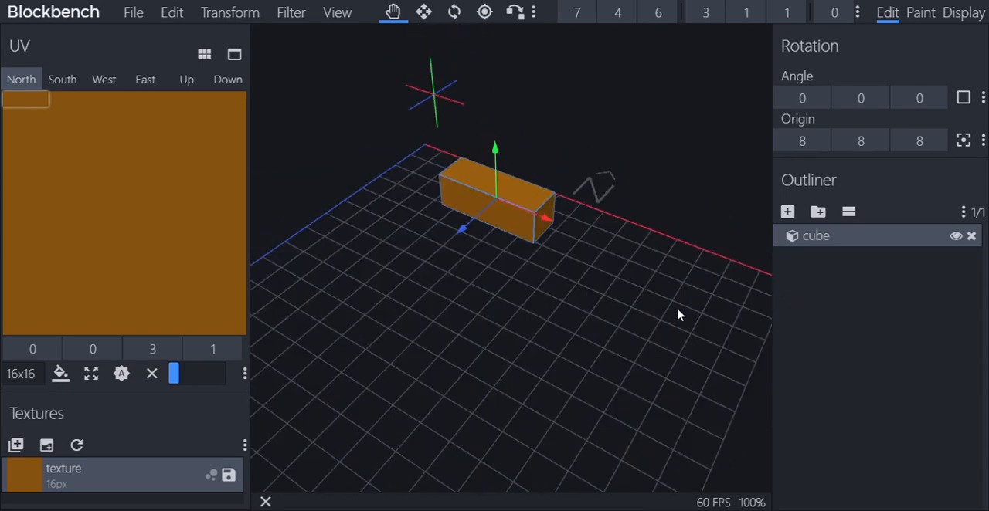
drag(677, 316, 445, 268)
scroll(460, 273, down, 5)
scroll(683, 279, up, 5)
scroll(445, 268, down, 5)
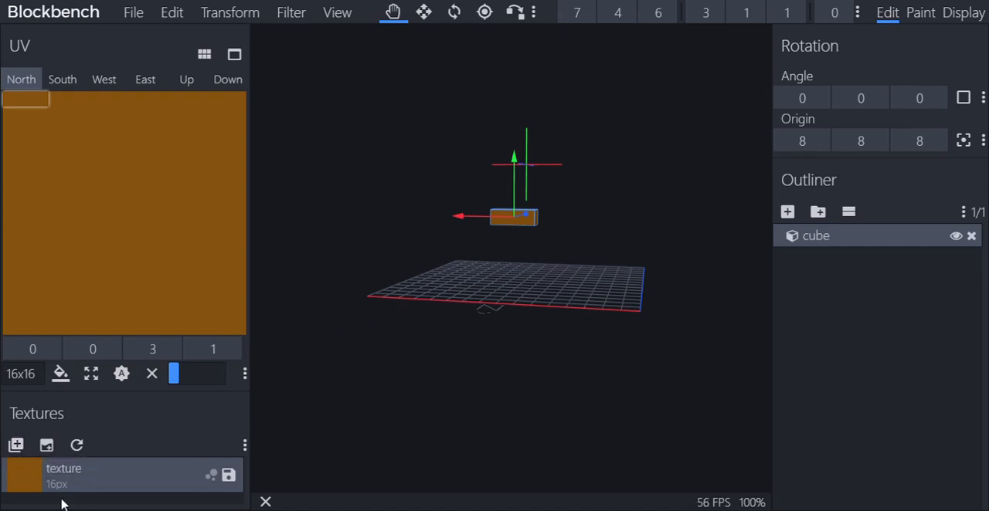
drag(513, 263, 705, 298)
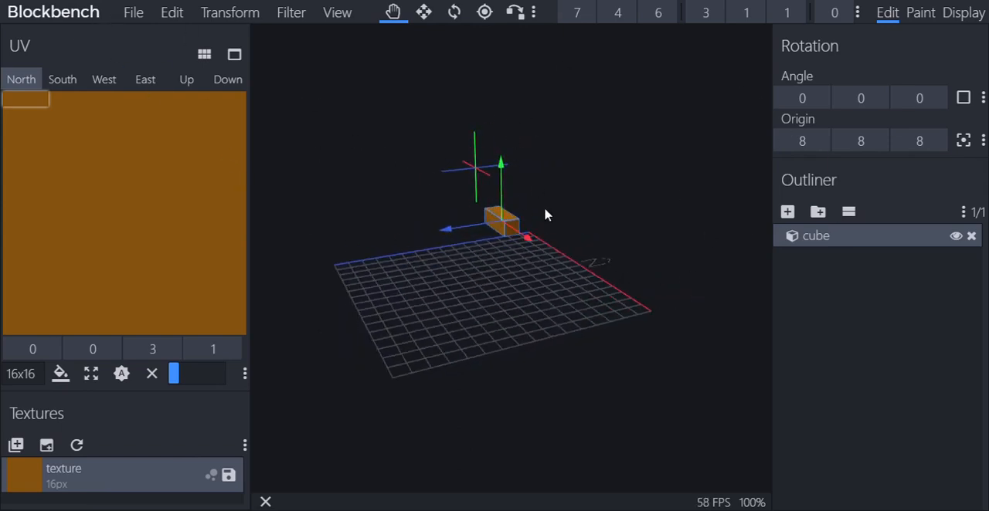
drag(556, 303, 657, 283)
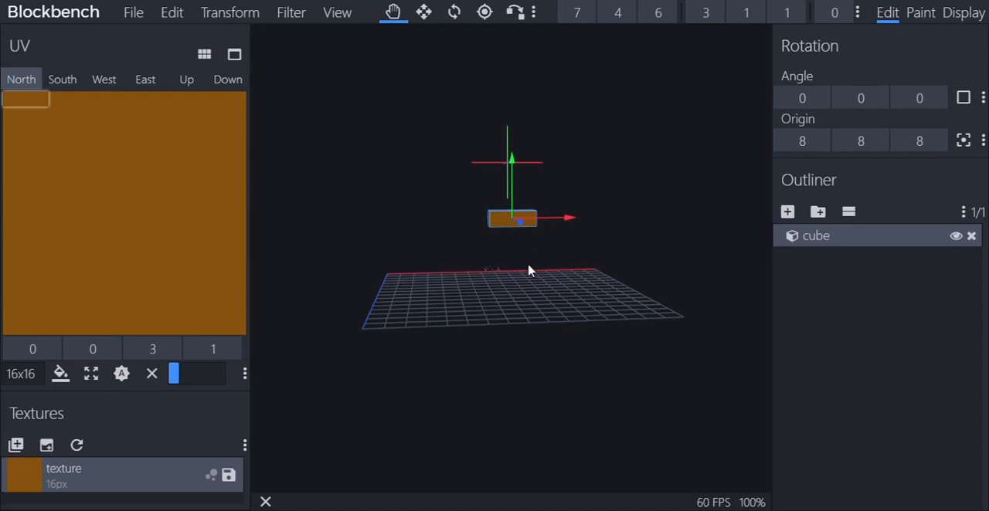
drag(530, 269, 777, 276)
drag(558, 255, 370, 337)
scroll(367, 256, up, 5)
scroll(338, 328, down, 10)
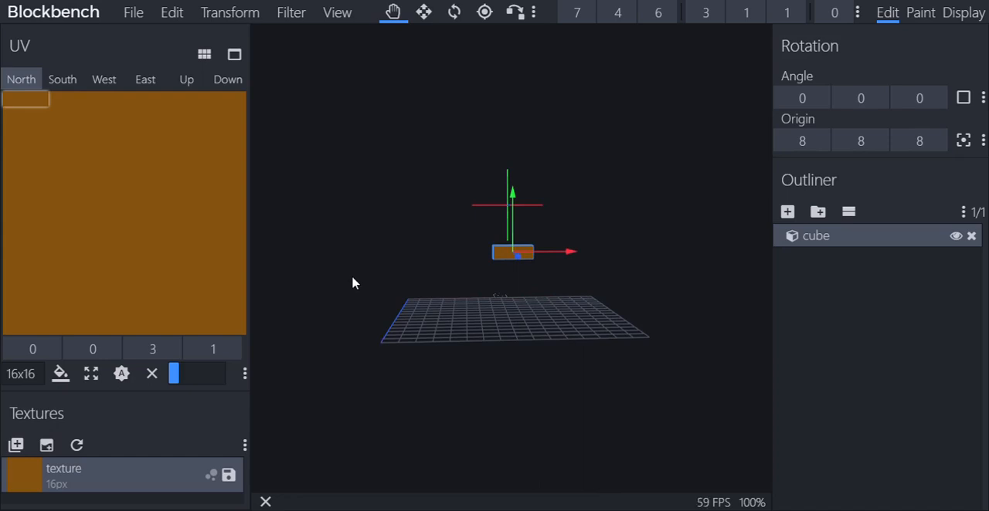
Switch to Display mode and examine the cube's placement at the player's hand from front and back
click(976, 17)
drag(587, 268, 709, 363)
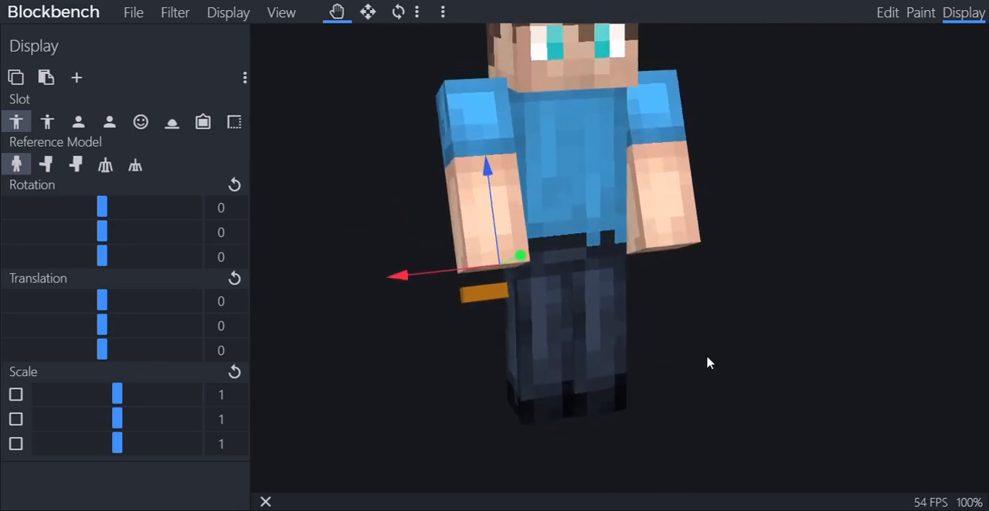
scroll(709, 363, down, 3)
drag(706, 360, 769, 343)
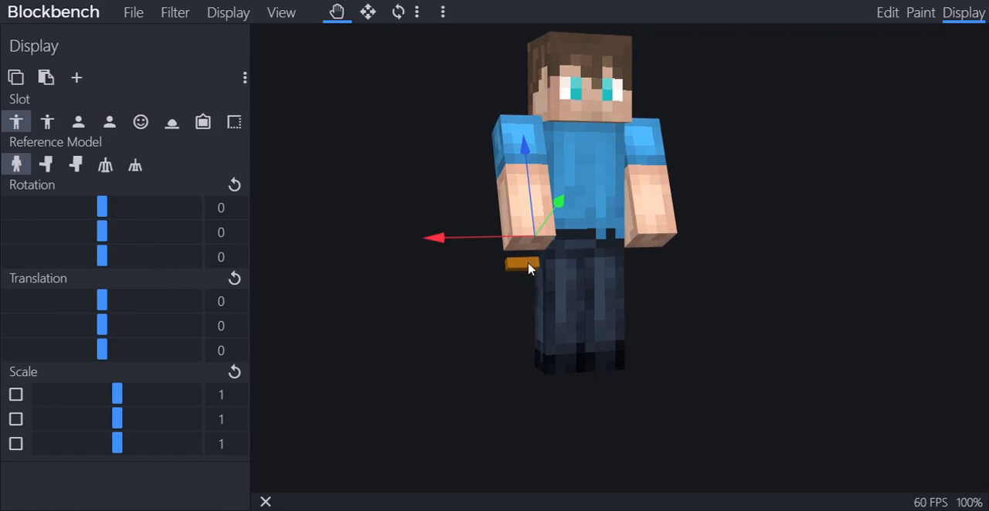
drag(528, 268, 828, 278)
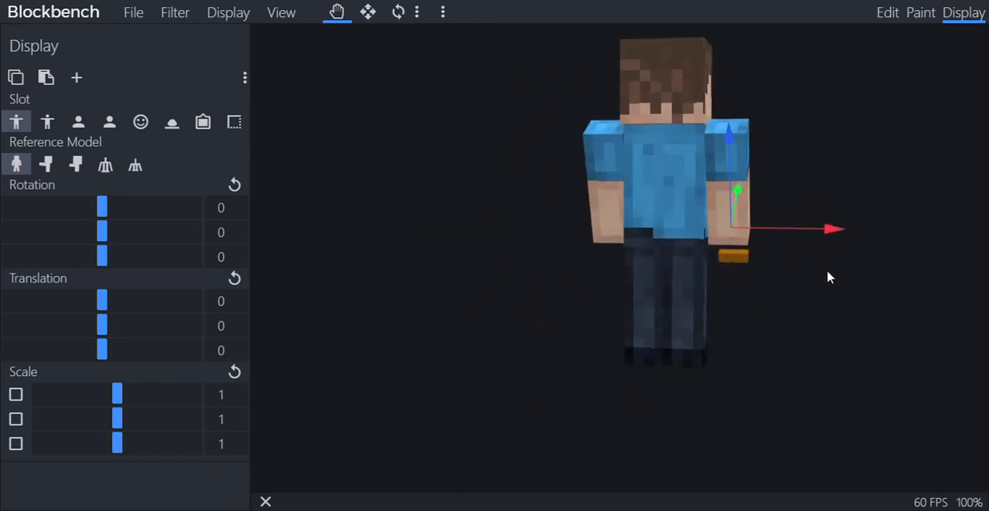
drag(914, 327, 487, 350)
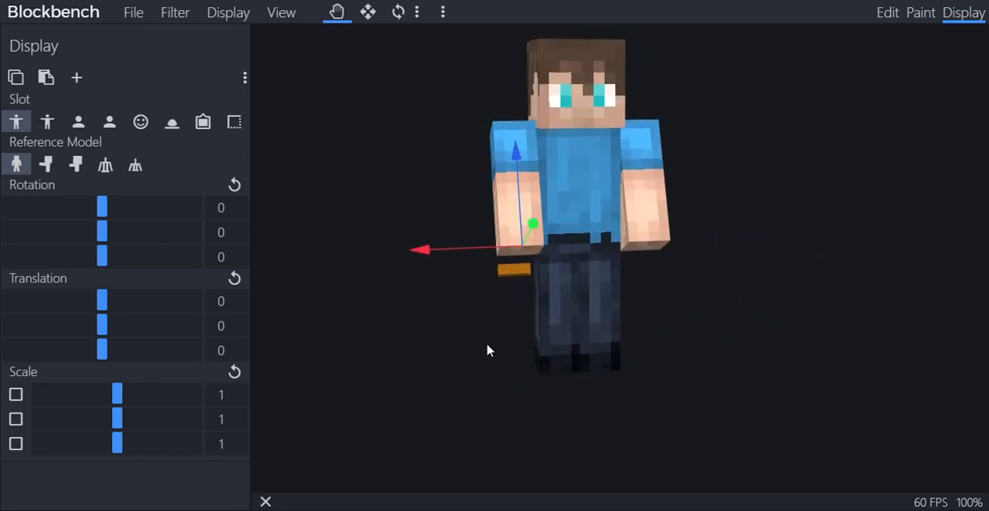
Set the cube's display rotation for the player's hand to 77, 88 and 1 degrees
mouse_move(106, 235)
mouse_down()
mouse_move(88, 236)
mouse_move(113, 247)
mouse_up()
drag(108, 209, 142, 210)
drag(104, 256, 157, 254)
right_drag(343, 287, 313, 294)
drag(154, 245, 154, 244)
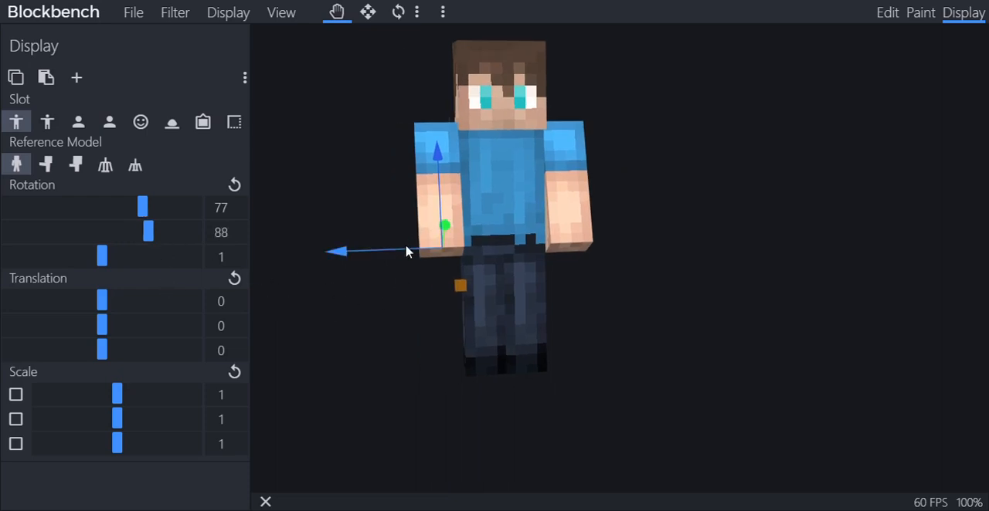
Move the cube into the player's right hand, with a Thirdperson Right translation of 1.5, 0 and 4.5
drag(407, 249, 389, 256)
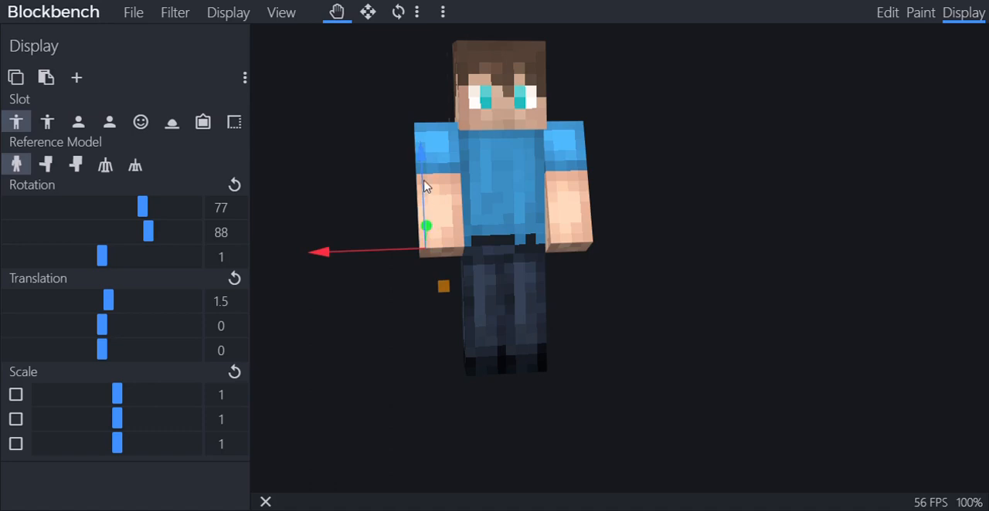
drag(426, 195, 424, 149)
drag(488, 349, 573, 345)
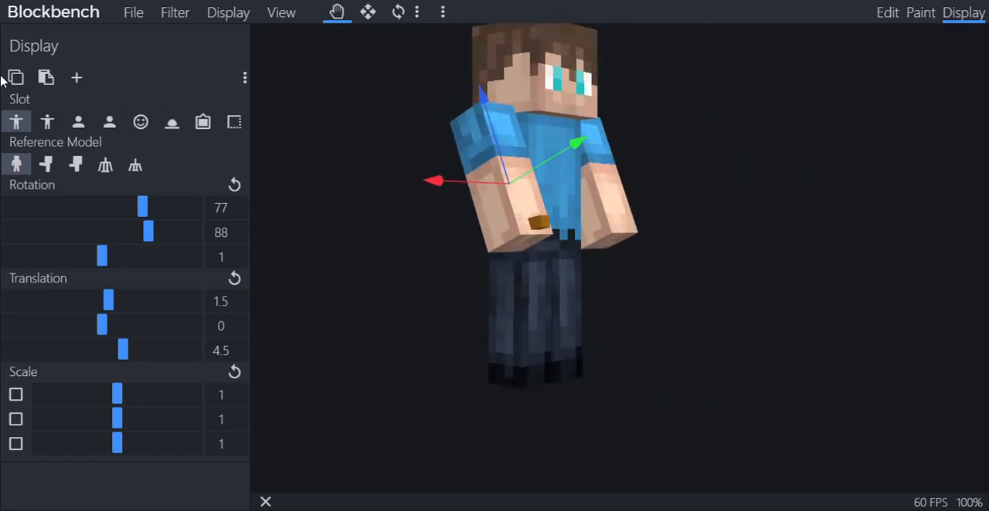
drag(695, 223, 618, 380)
Rotate the cube in the Thirdperson Left slot to 98, 112 and 0 degrees
click(47, 121)
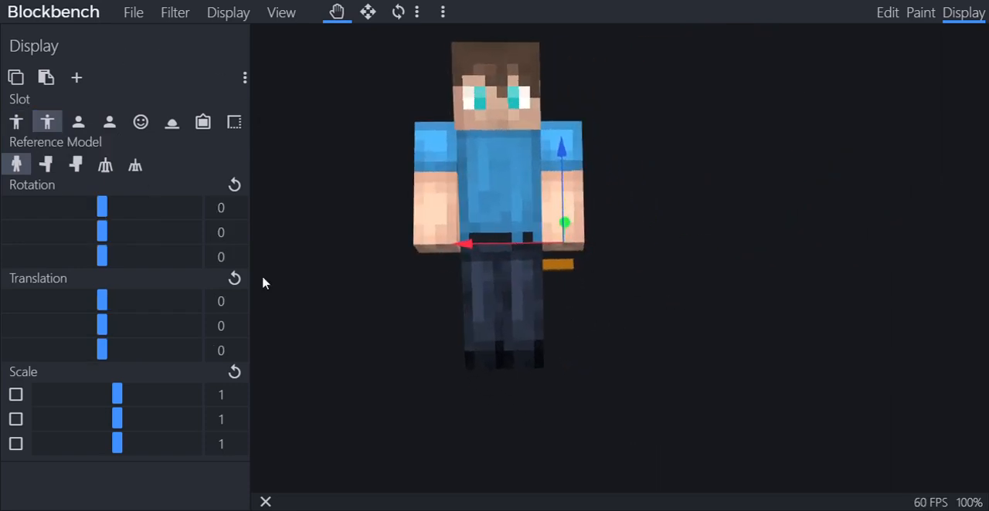
mouse_move(102, 230)
mouse_down()
mouse_move(150, 234)
mouse_move(108, 254)
mouse_move(70, 247)
mouse_move(98, 246)
mouse_up()
drag(103, 215, 159, 223)
Copy the Thirdperson Right display settings onto the Thirdperson Left slot
click(28, 125)
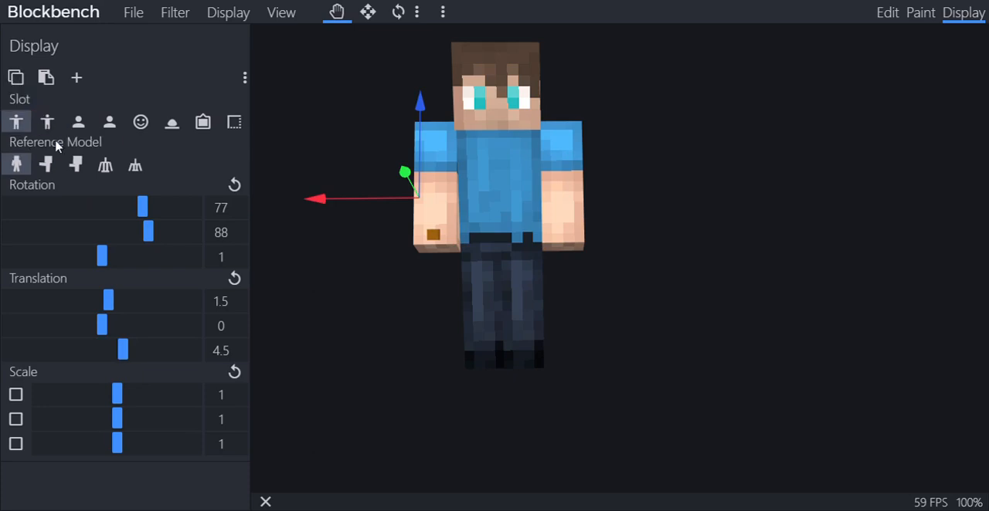
click(47, 123)
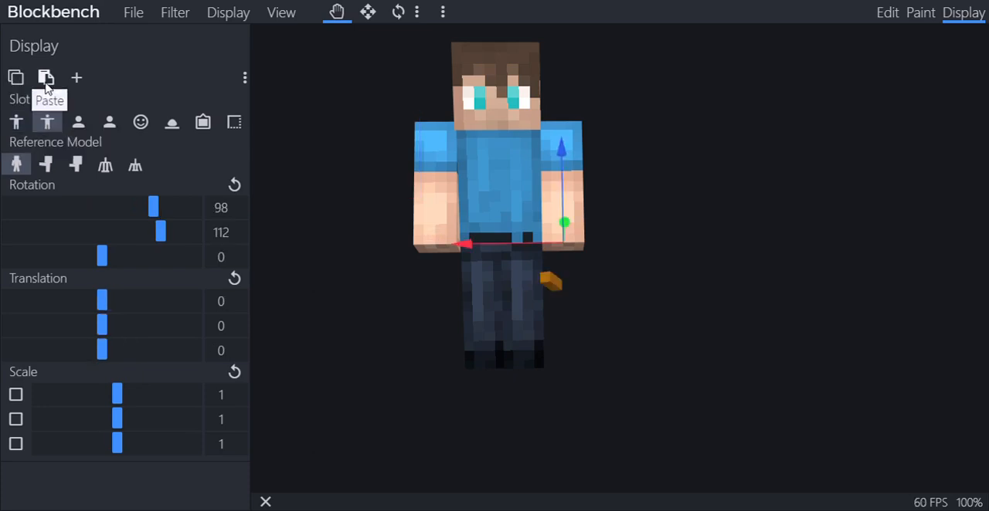
click(45, 83)
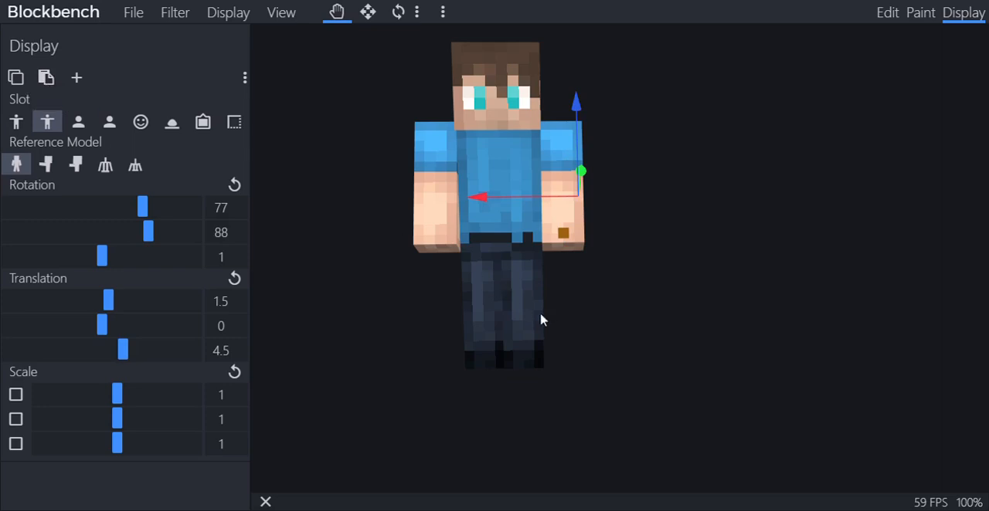
Examine the cube's placement in the player's left hand from the sides and the front
drag(541, 320, 669, 305)
scroll(669, 303, up, 7)
scroll(669, 303, down, 5)
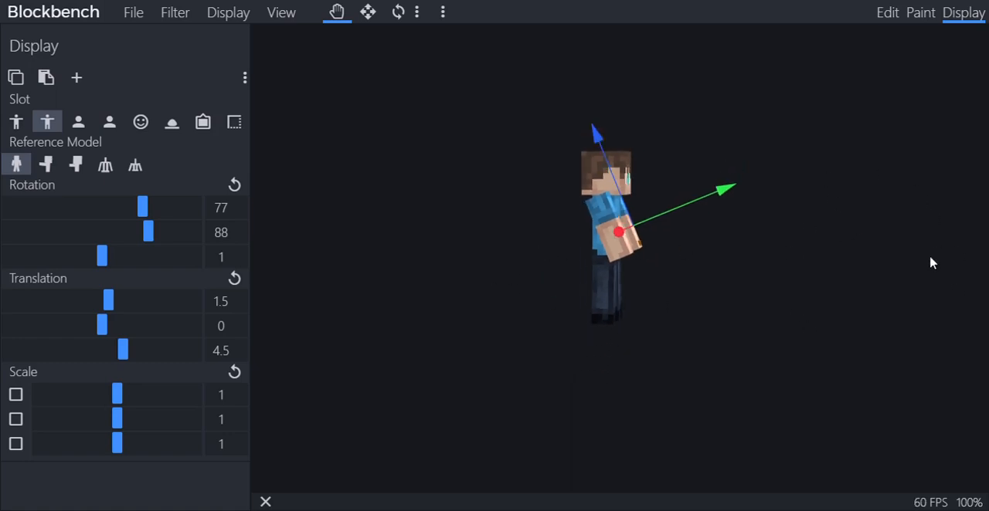
drag(458, 350, 547, 301)
click(141, 122)
scroll(320, 221, up, 5)
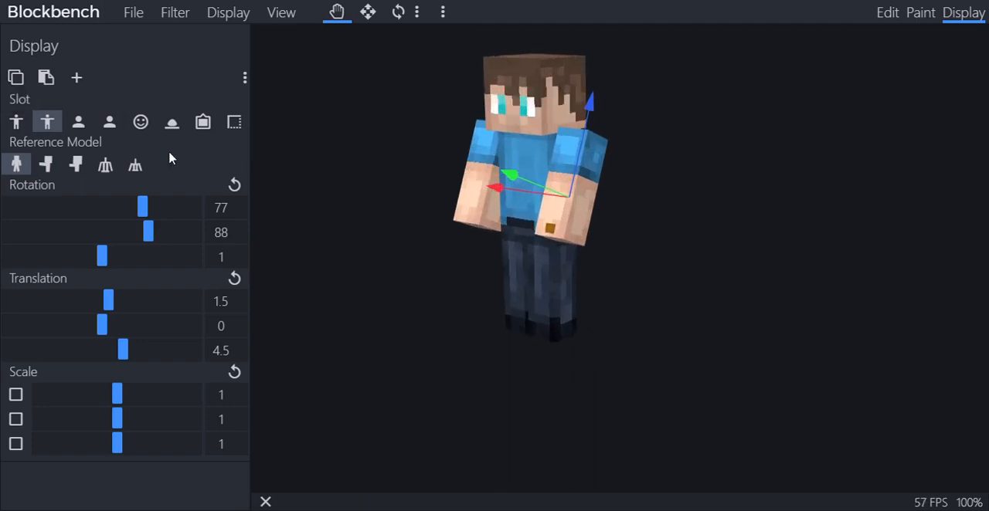
drag(654, 296, 580, 265)
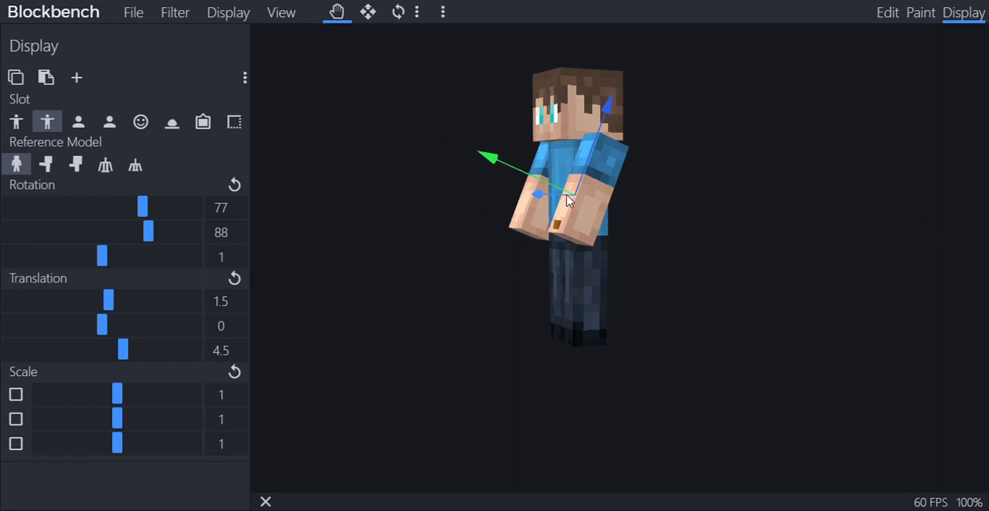
drag(568, 199, 634, 357)
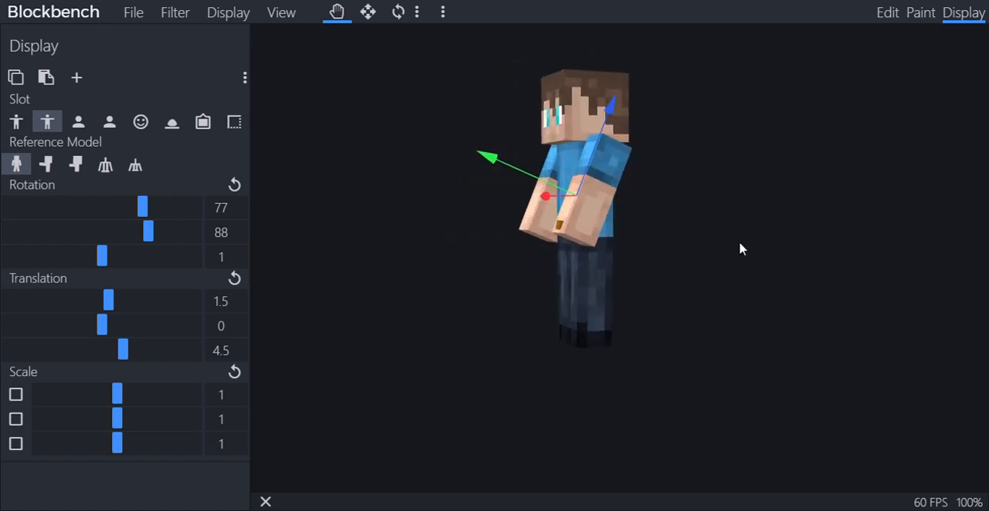
drag(453, 234, 585, 323)
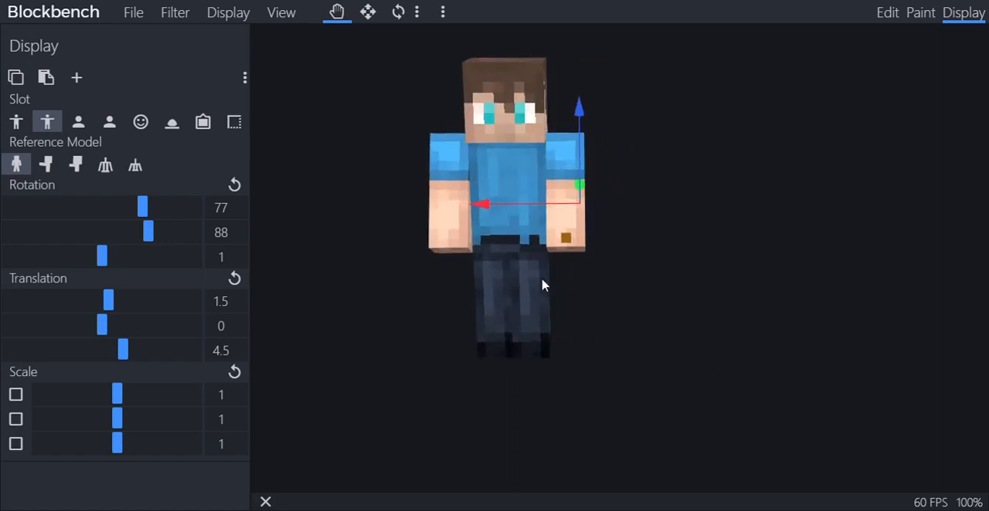
Preview the zombie reference models for the Thirdperson Left slot and return to the player model
click(77, 122)
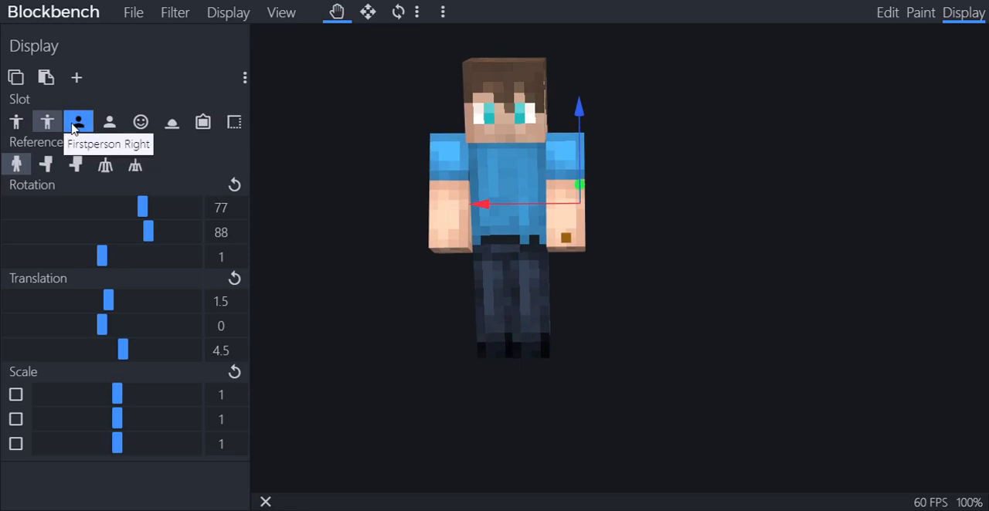
click(46, 164)
click(77, 166)
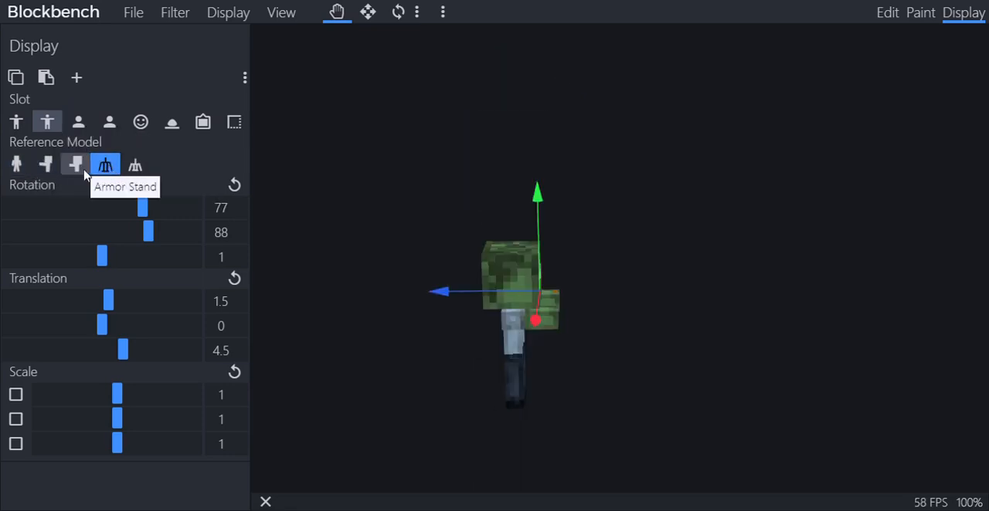
click(25, 170)
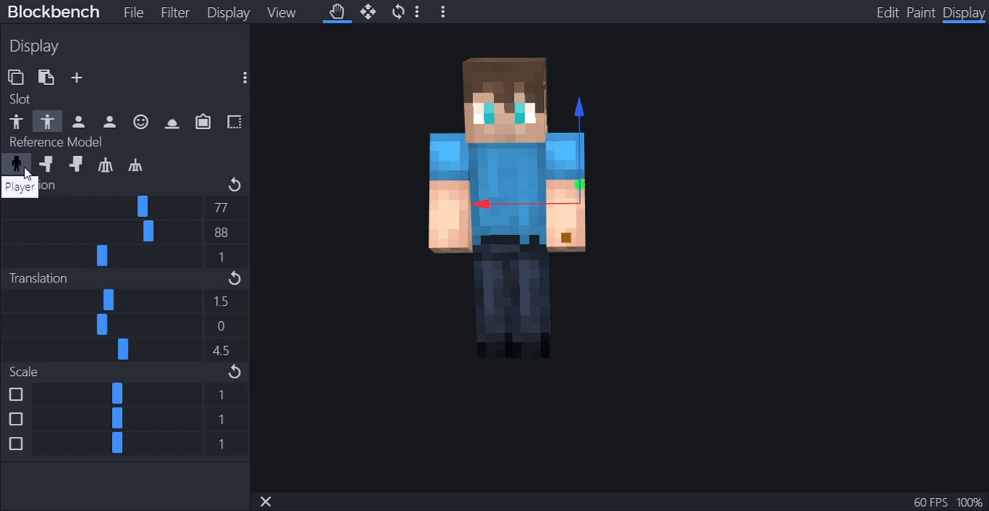
Place the cube in the Firstperson Right view with Y rotation -103 and translation 0, 5.75 and 1
click(77, 123)
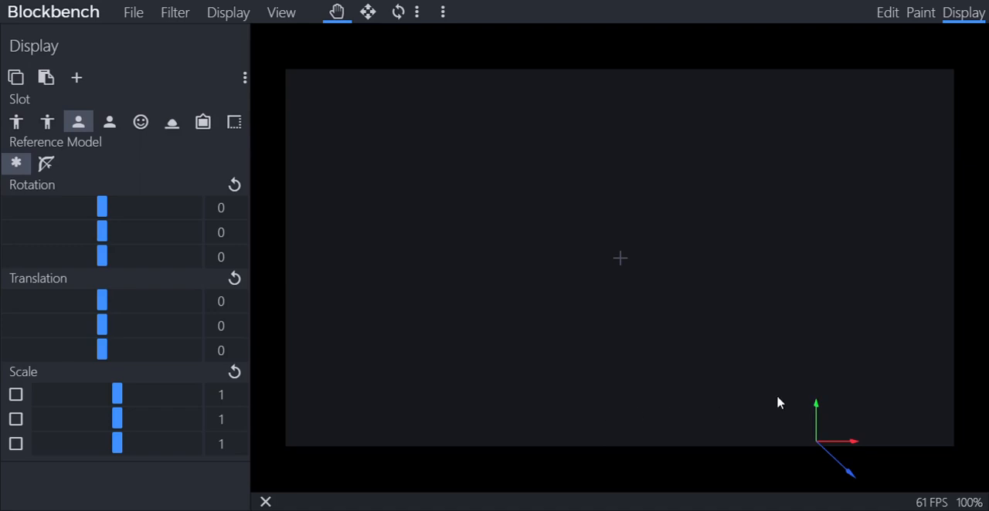
drag(819, 415, 830, 297)
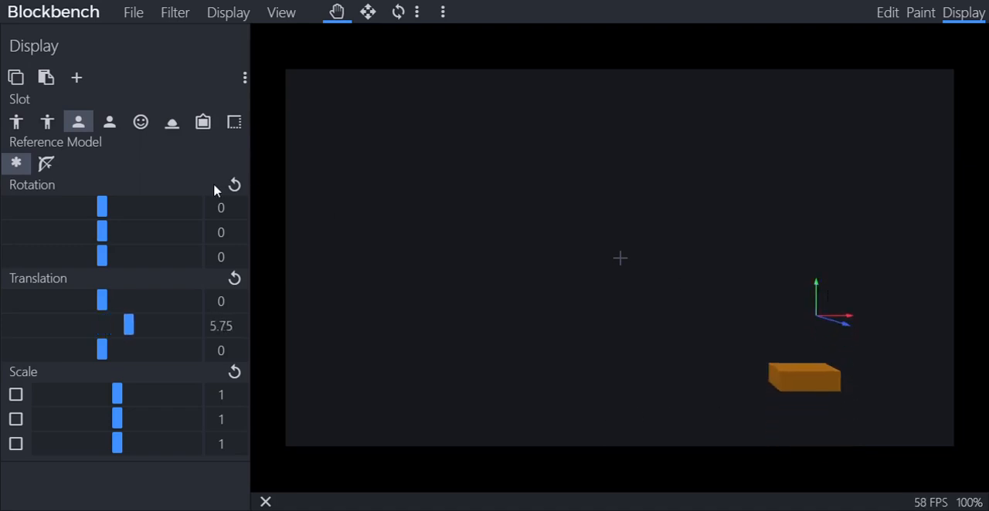
drag(104, 234, 52, 242)
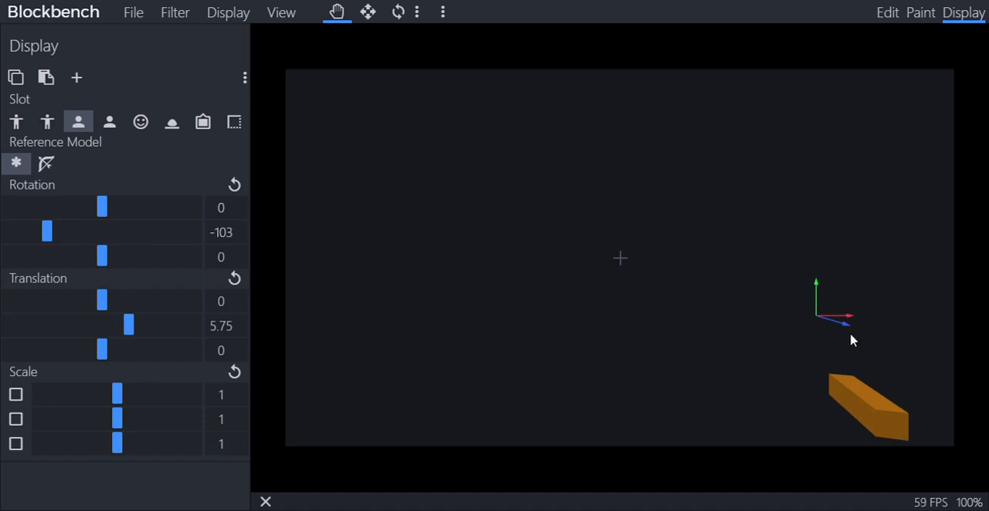
drag(851, 341, 863, 347)
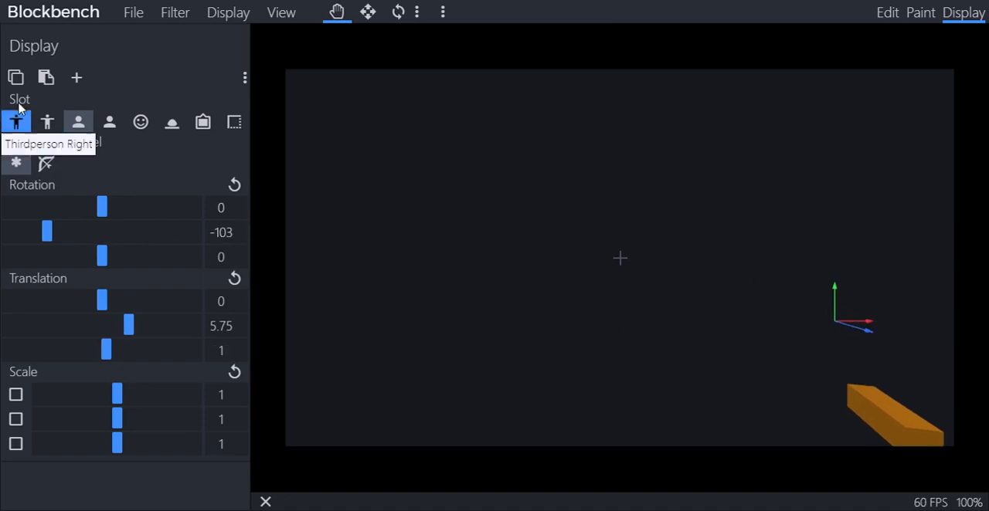
Copy the Firstperson Right display settings onto the Firstperson Left slot and compare the two views
click(15, 77)
click(110, 122)
click(46, 77)
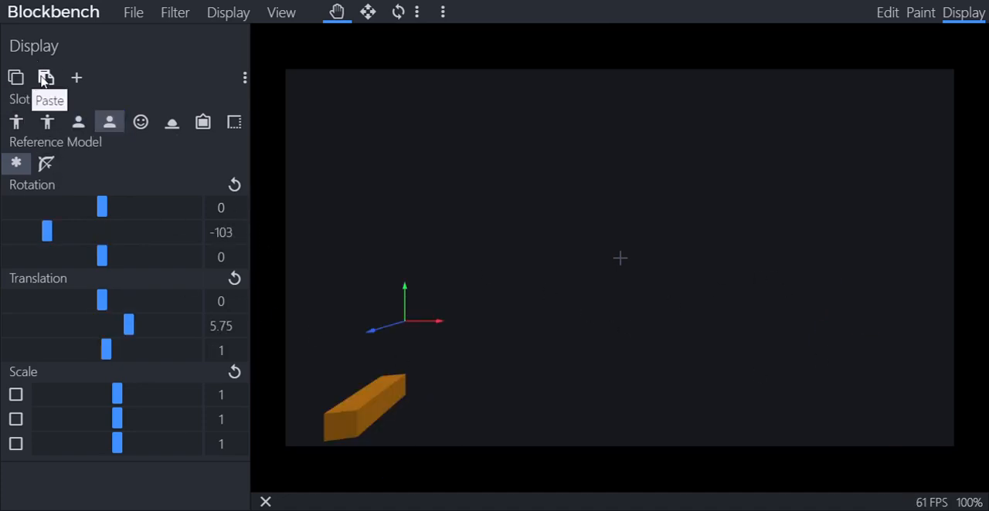
click(78, 123)
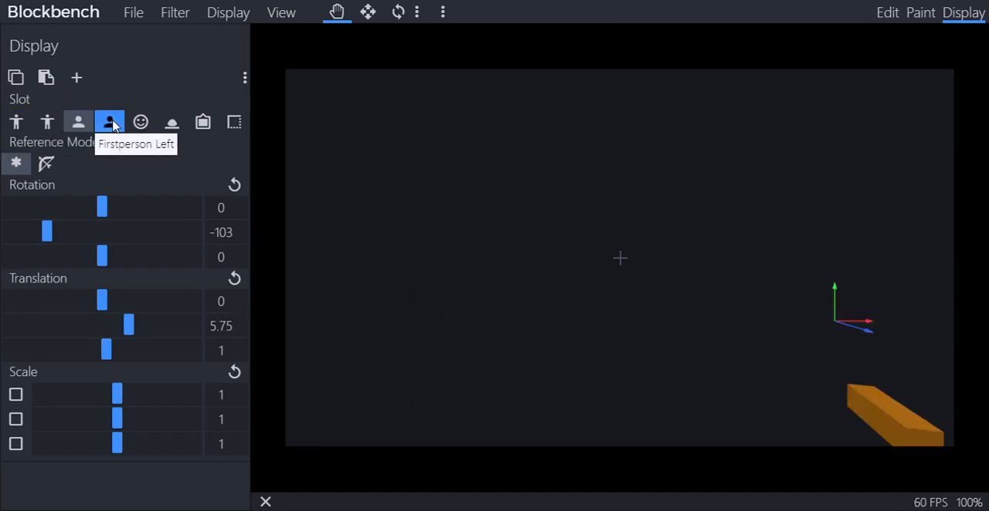
click(110, 124)
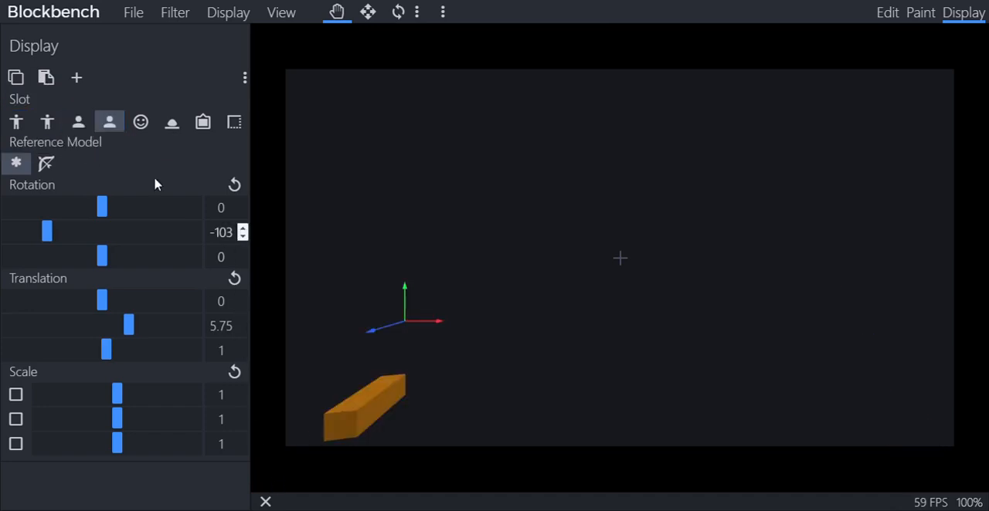
click(78, 122)
click(115, 130)
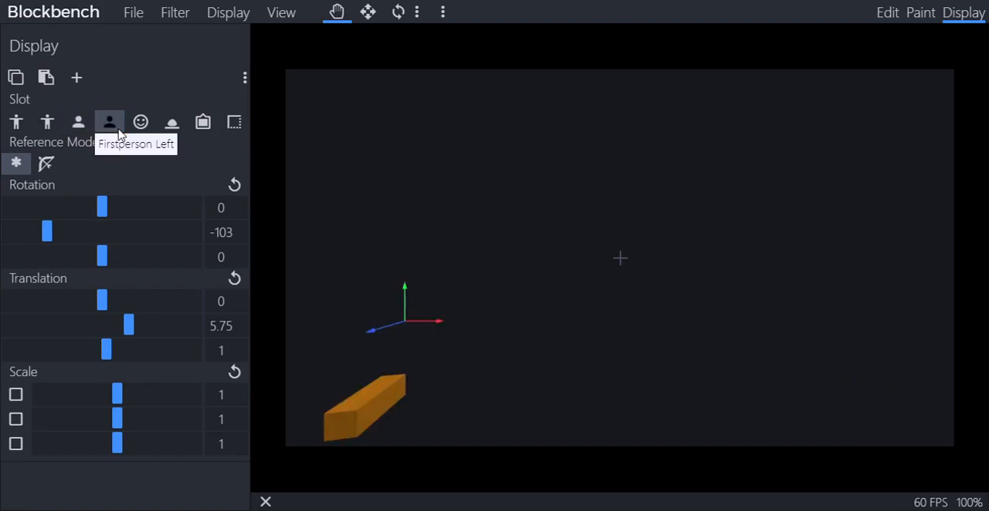
Shift the cube in the Firstperson Left slot to translation 1.5, 5 and 1, and compare it with Firstperson Right
drag(426, 324, 391, 324)
drag(368, 295, 374, 315)
click(77, 124)
click(107, 124)
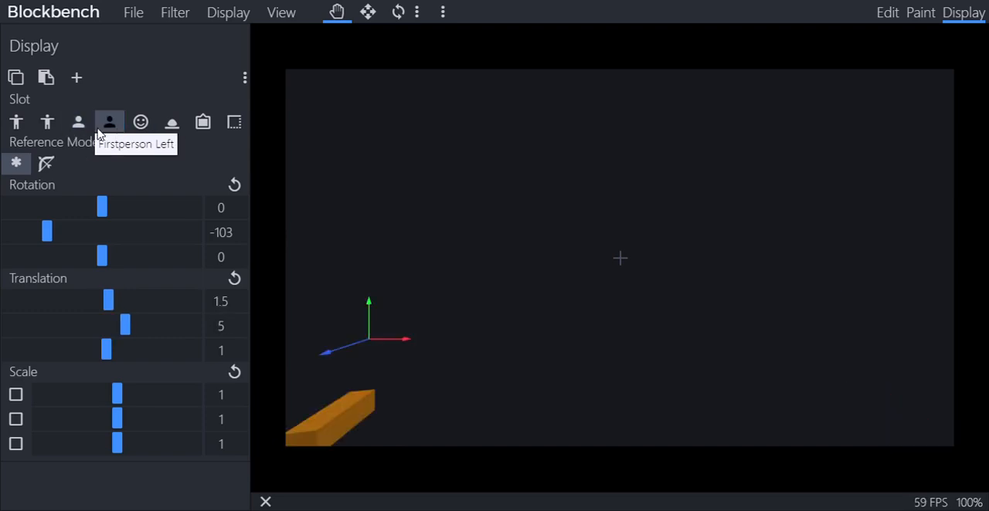
click(79, 124)
click(108, 125)
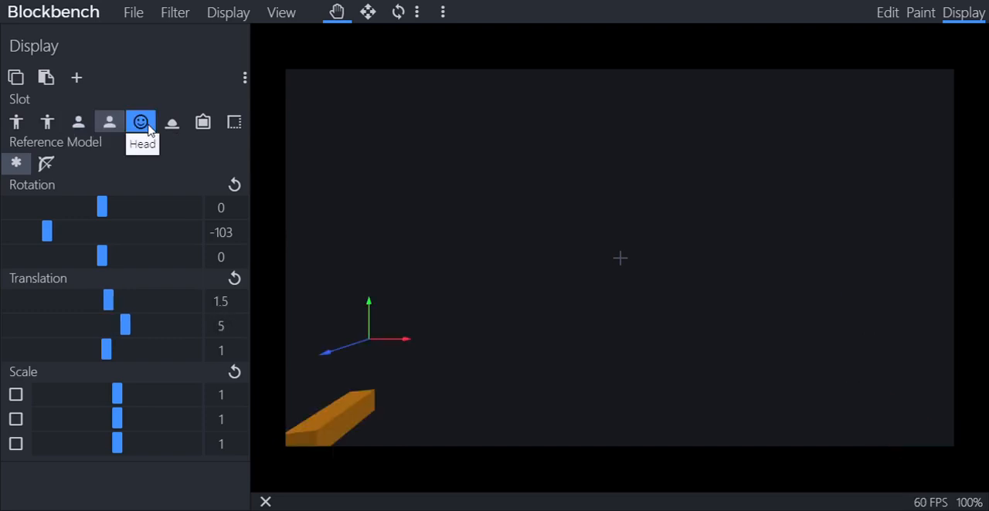
Raise the cube to the top of the player's head in the Head slot, with a Y translation of 10
click(148, 129)
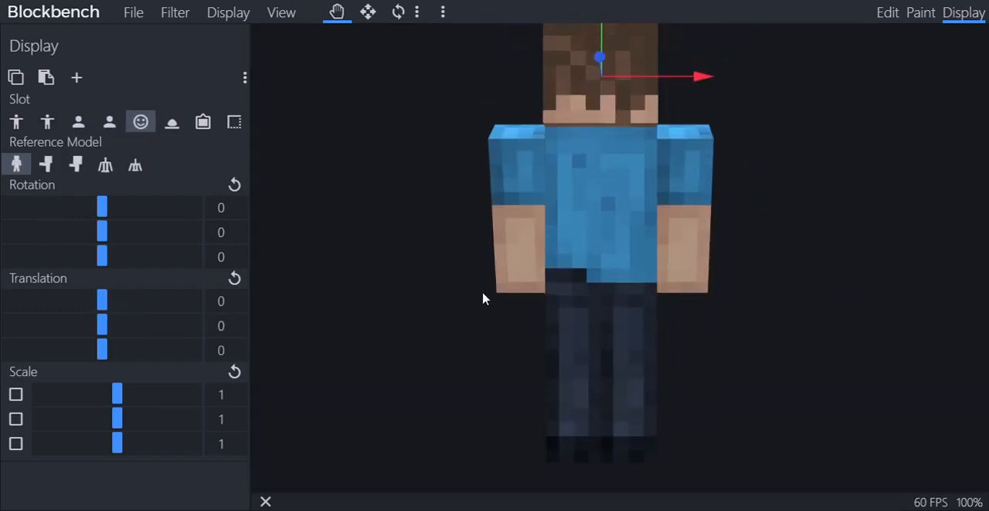
drag(483, 294, 655, 287)
scroll(653, 286, down, 4)
right_drag(467, 291, 647, 275)
drag(648, 276, 728, 274)
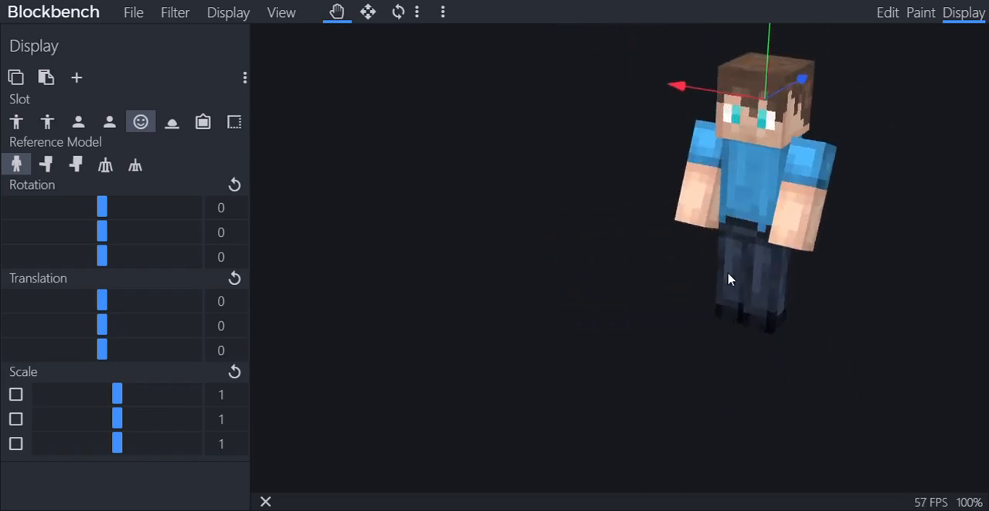
right_drag(728, 280, 647, 348)
drag(673, 113, 707, 17)
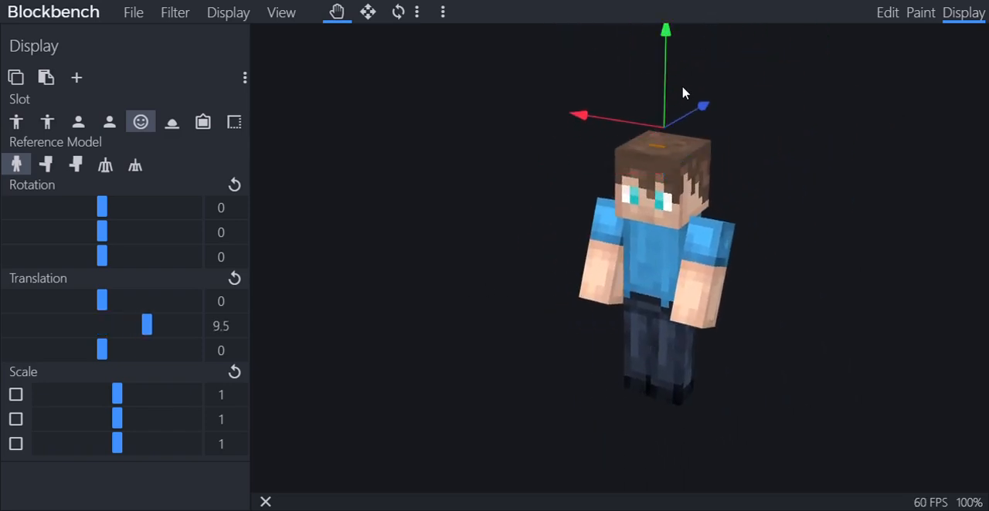
drag(667, 94, 679, 80)
drag(783, 207, 826, 186)
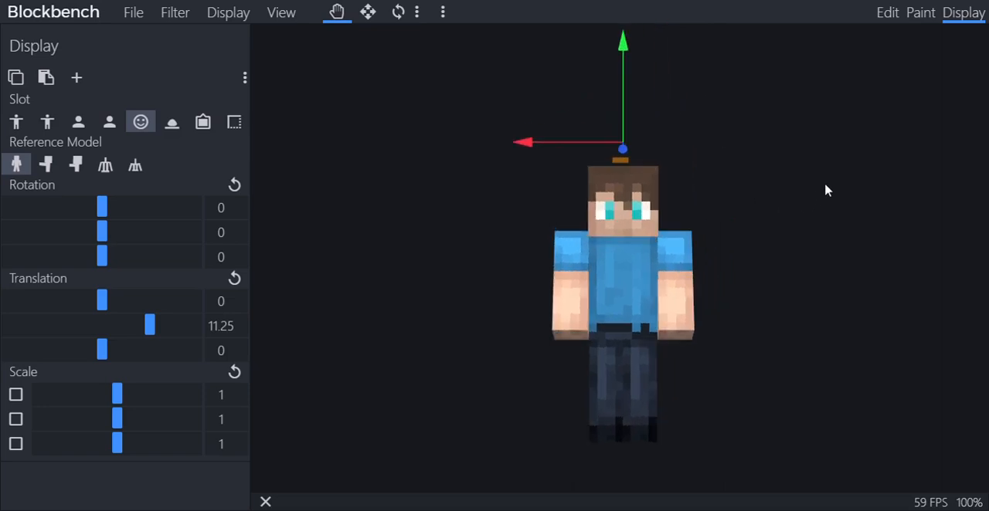
scroll(825, 190, up, 3)
drag(618, 93, 620, 108)
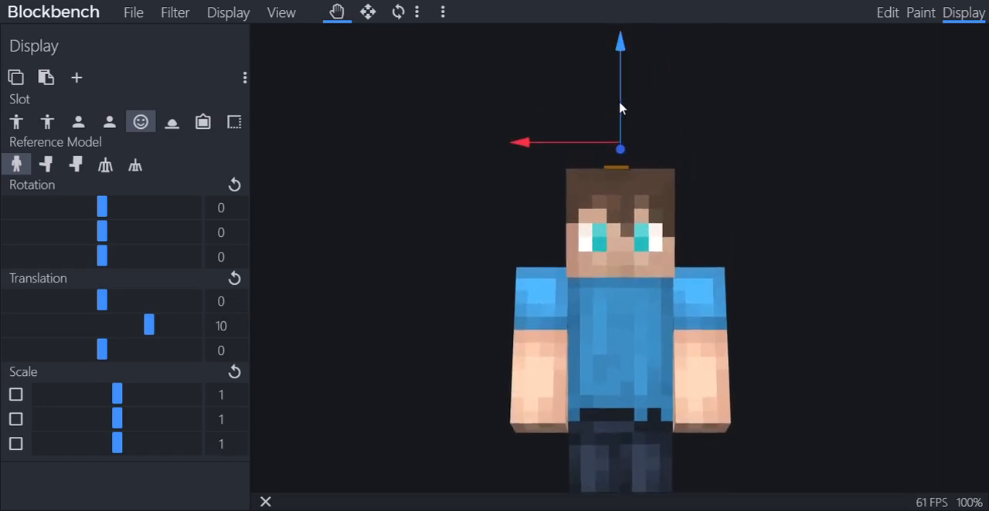
mouse_move(686, 247)
mouse_down()
mouse_move(706, 276)
mouse_move(845, 270)
mouse_move(688, 247)
mouse_up()
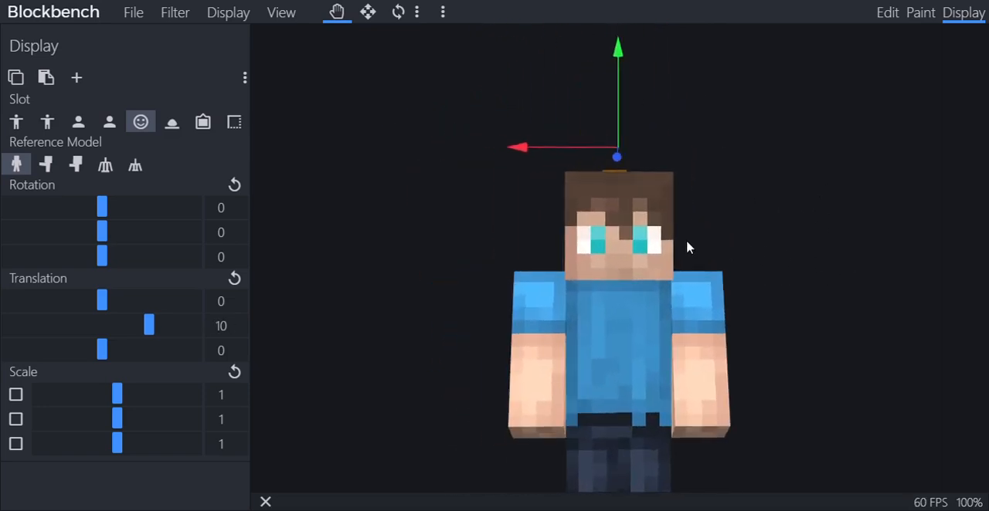
Examine how the cube is placed in the Ground slot and inside the item frame of the Frame slot
click(173, 125)
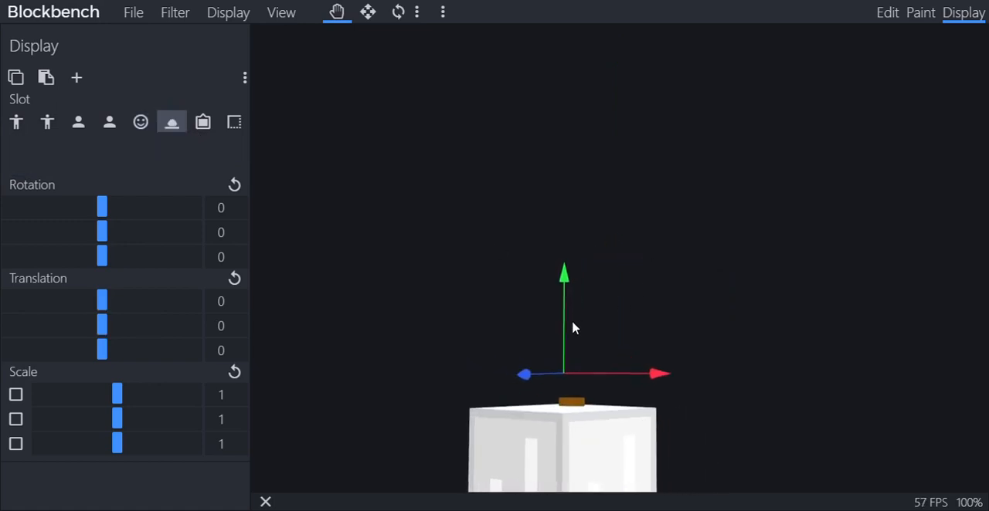
drag(572, 329, 479, 362)
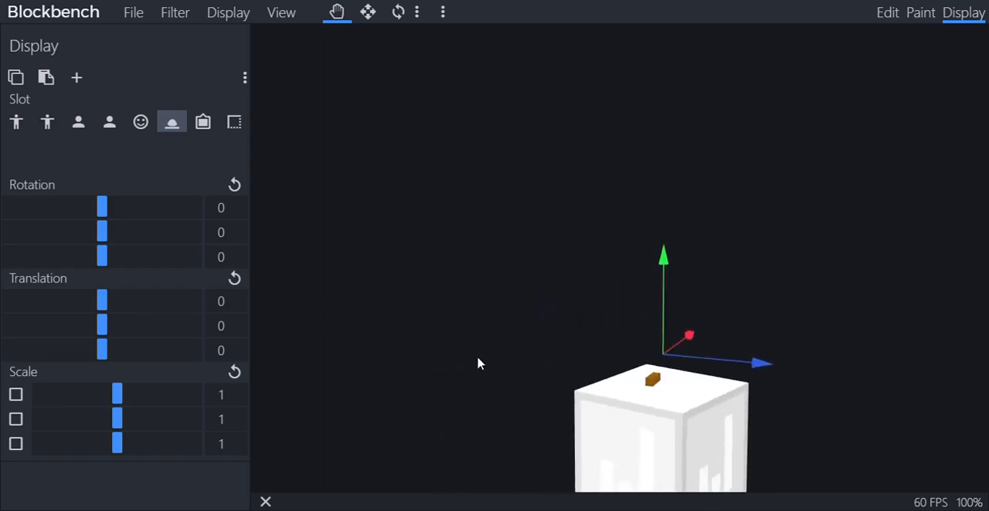
click(199, 123)
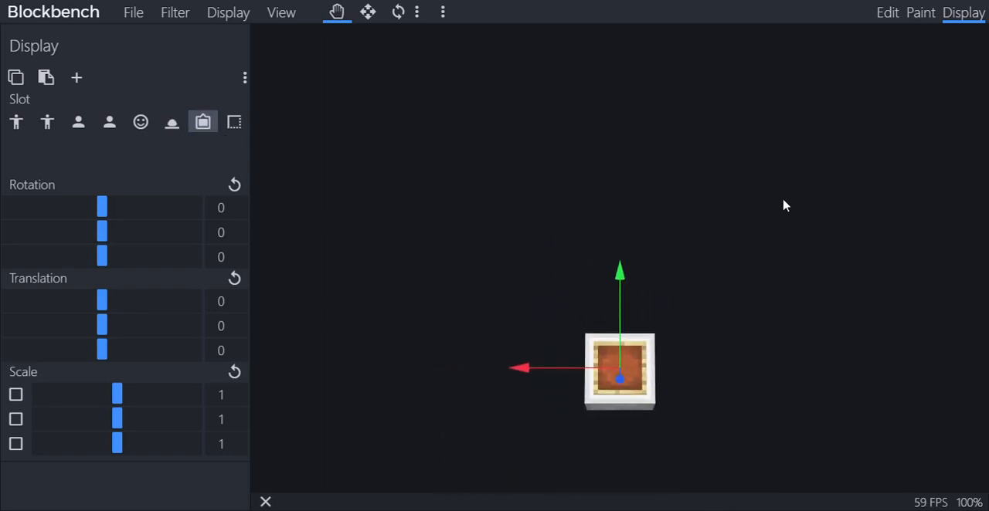
drag(779, 229, 739, 270)
scroll(739, 271, up, 8)
right_drag(740, 271, 695, 21)
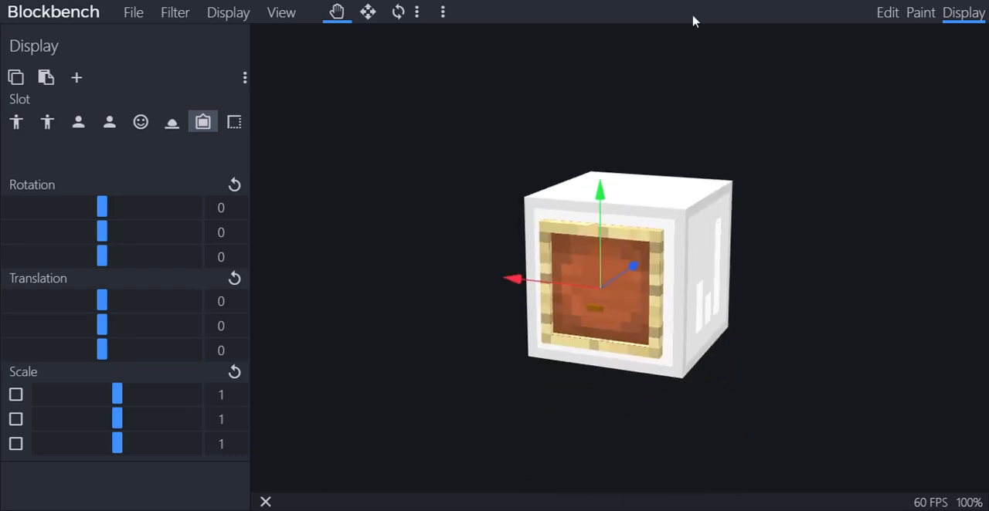
right_drag(714, 280, 704, 86)
scroll(714, 141, up, 7)
right_drag(716, 148, 727, 352)
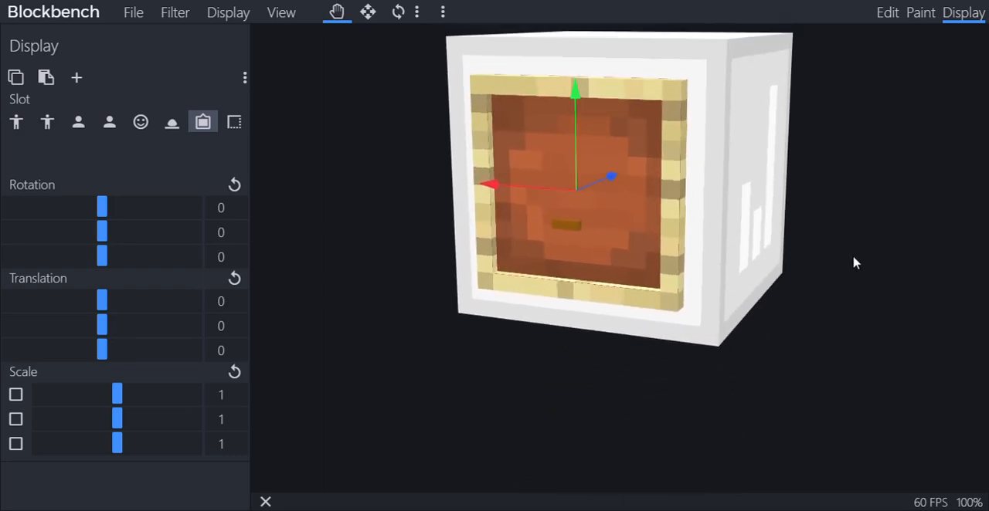
Centre the cube inside the item frame in the Frame slot with translations of -1 in X and 3 in Y
mouse_move(854, 258)
mouse_down()
mouse_move(905, 237)
mouse_move(872, 253)
mouse_up()
drag(555, 162, 564, 100)
drag(786, 219, 816, 222)
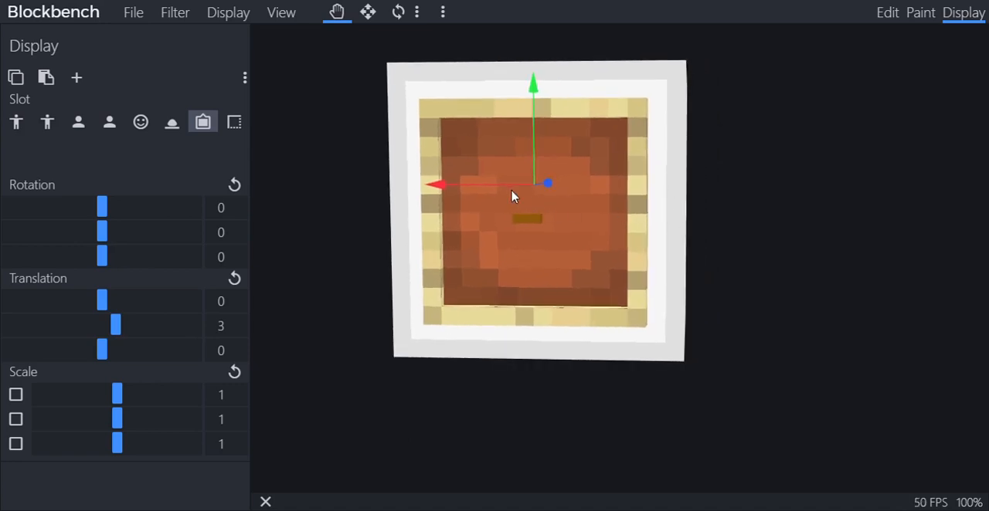
drag(517, 190, 530, 192)
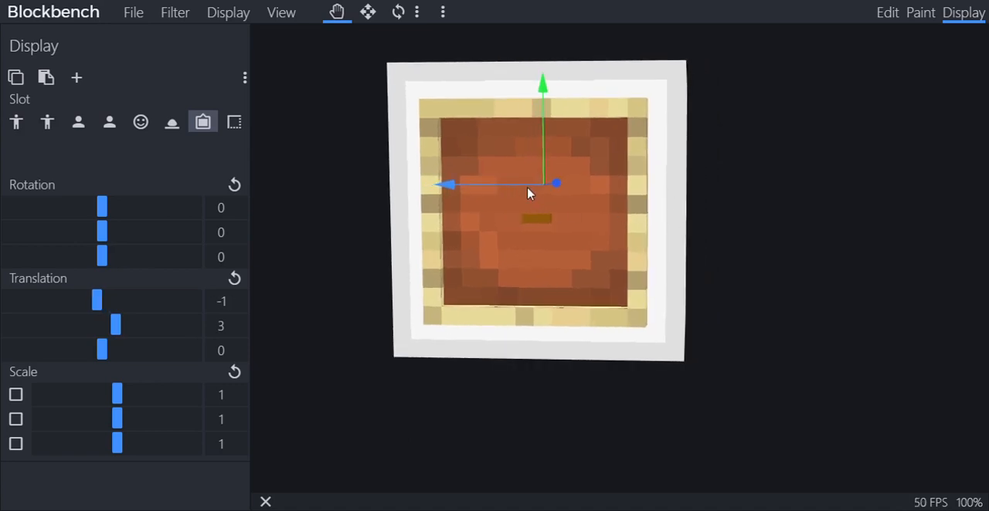
Raise the cube within the inventory cell of the GUI slot to a Y translation of 3.5
click(232, 123)
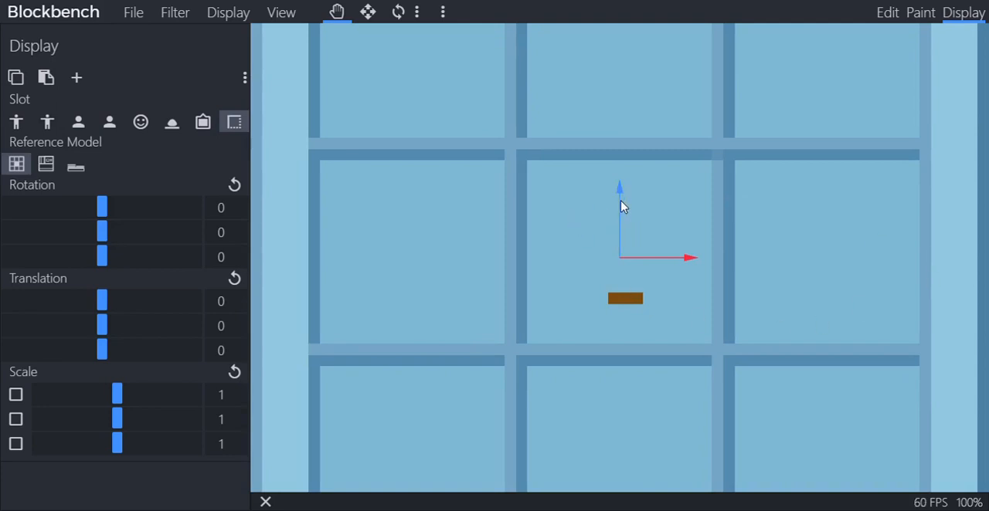
drag(622, 205, 628, 169)
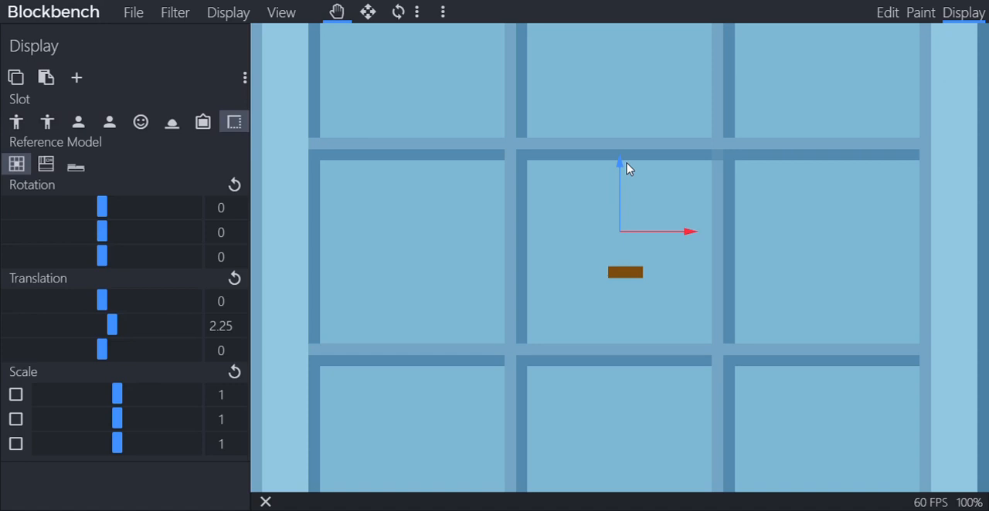
drag(618, 190, 617, 186)
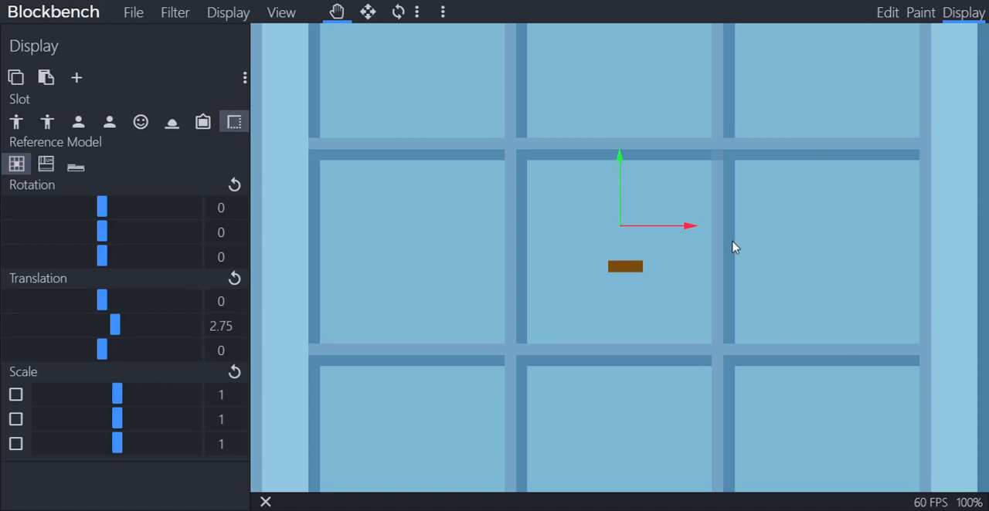
drag(626, 168, 626, 150)
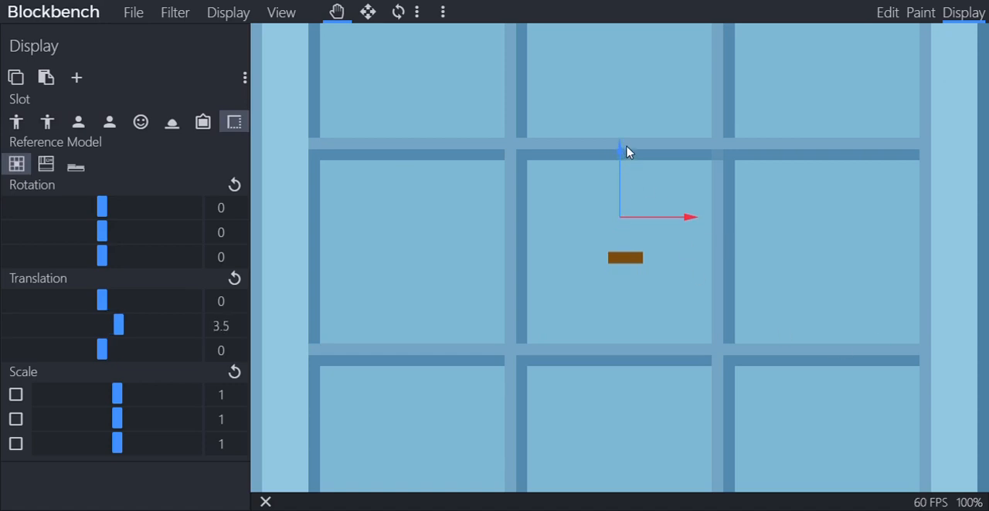
Lower the cube to Y translation 3 against the Inventory reference model, and raise it to 3.5 against the hotbar reference
click(45, 163)
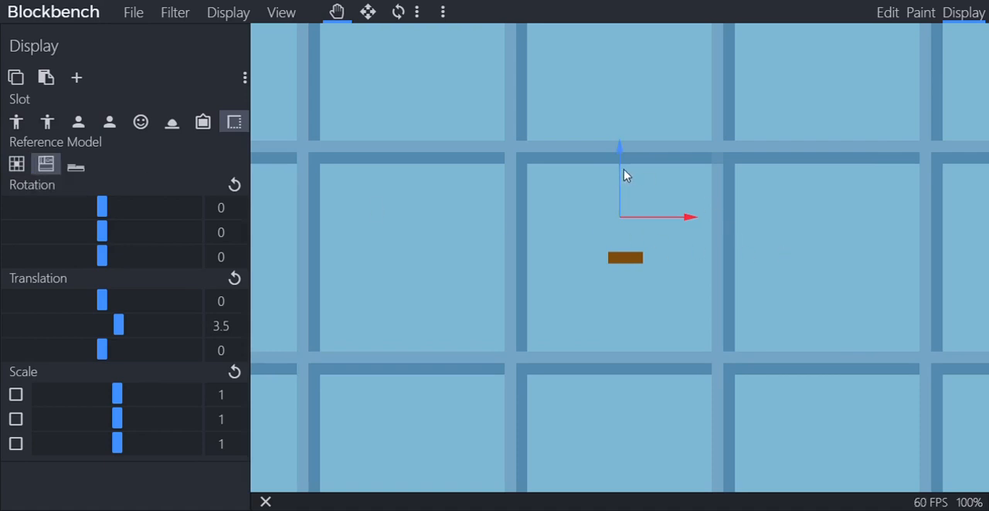
drag(624, 173, 624, 189)
click(83, 171)
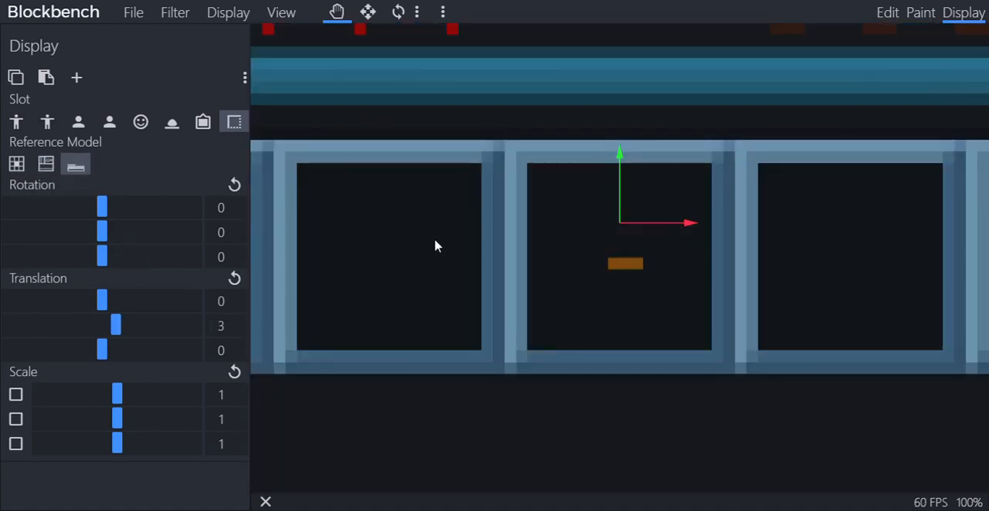
drag(622, 196, 622, 180)
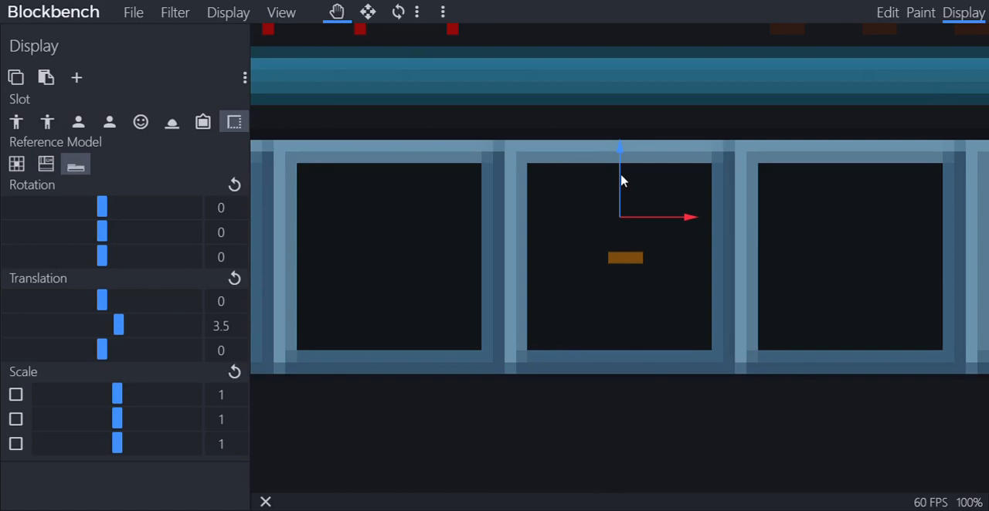
click(140, 14)
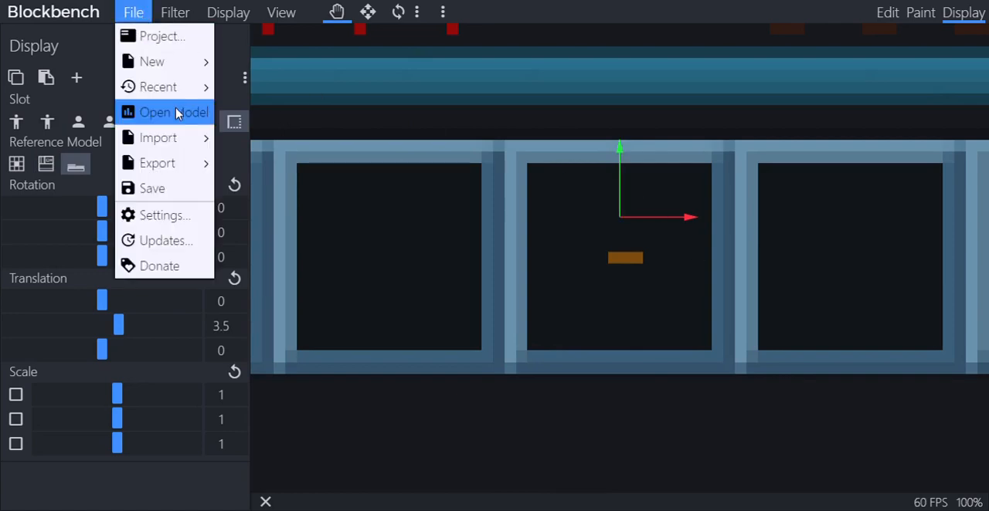
mouse_move(204, 163)
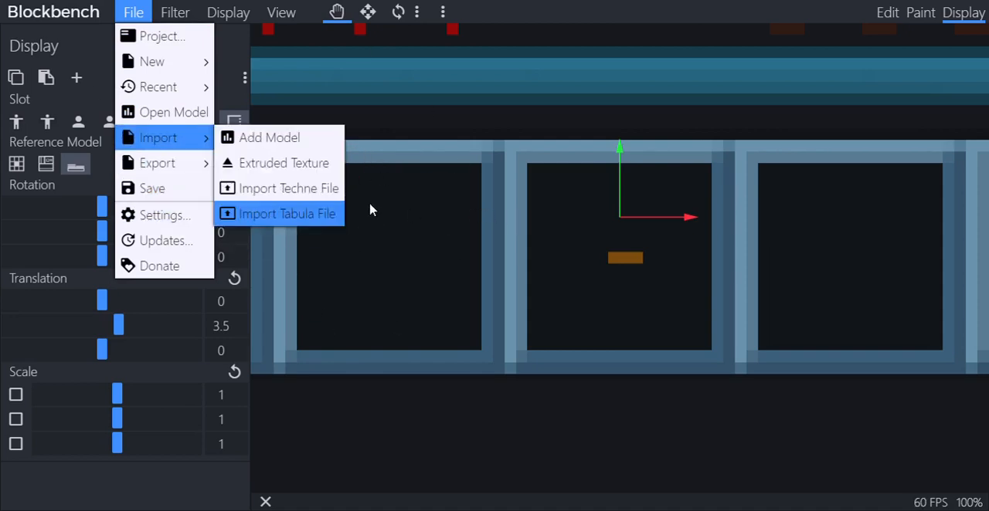
click(505, 255)
click(132, 13)
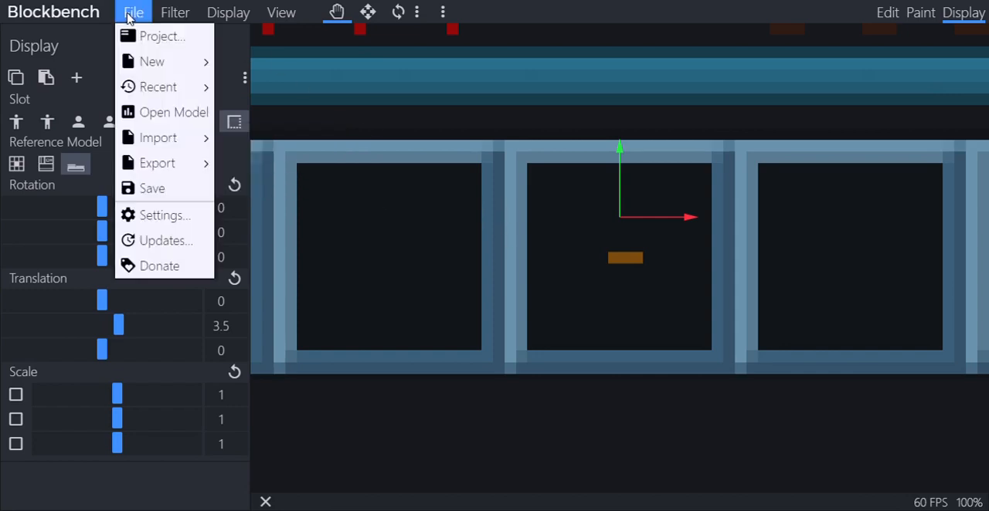
click(367, 85)
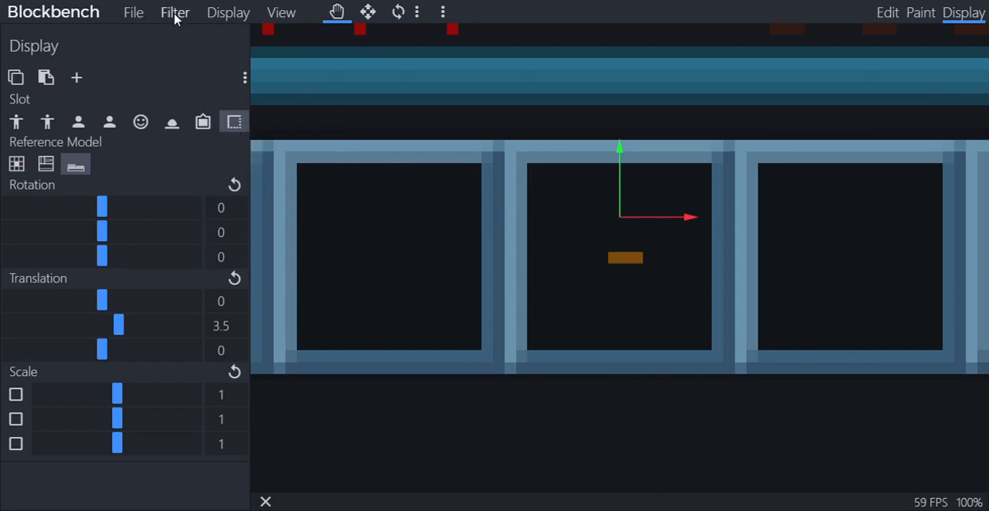